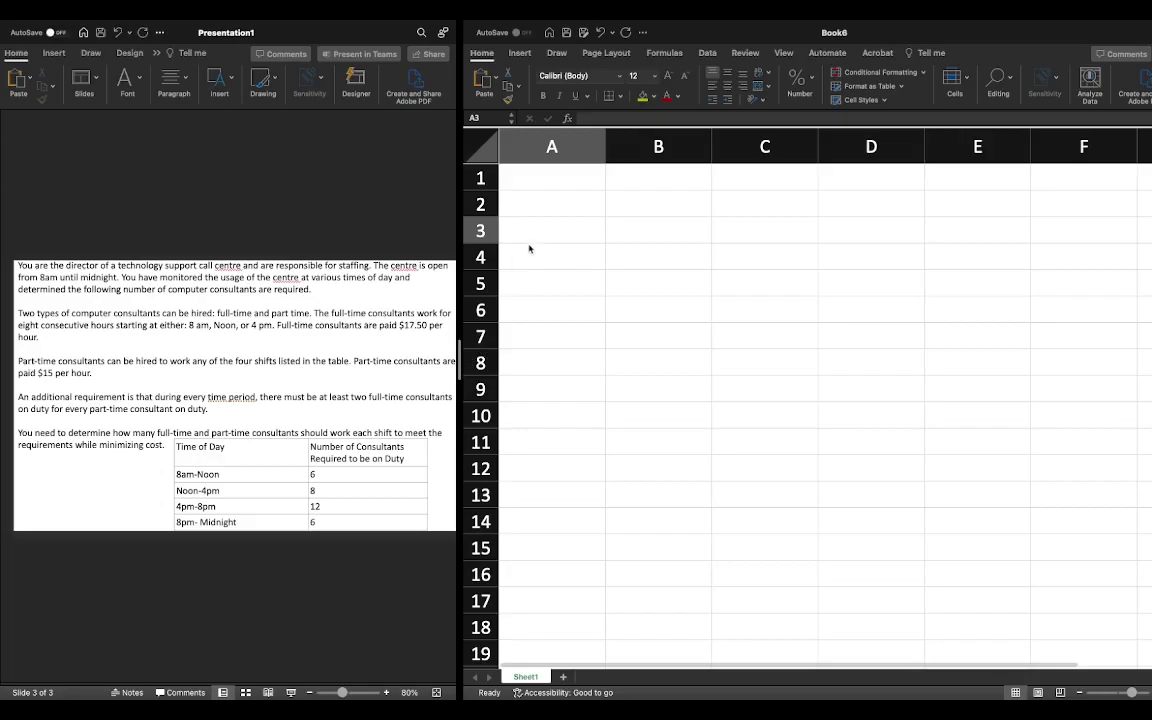
- Enter the label "Solution" in A3 and the header "Full-Time Staff (Starting at 8am) (F1)" in B2
left_click(530, 232)
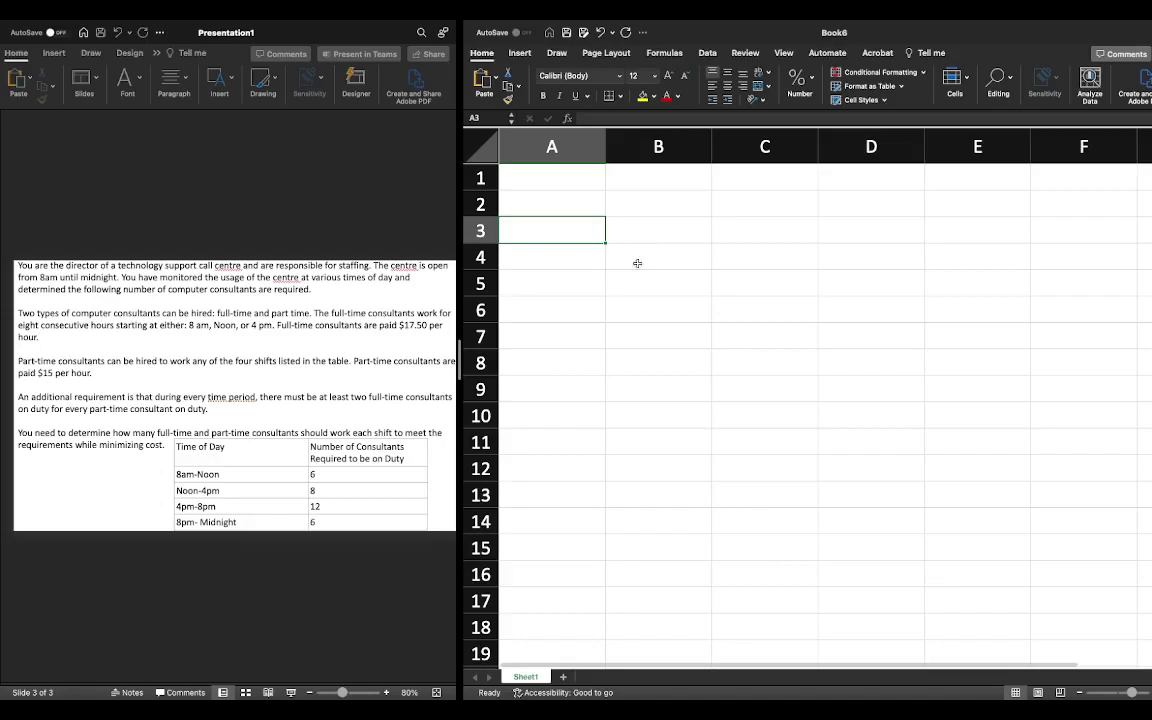
type("Solution")
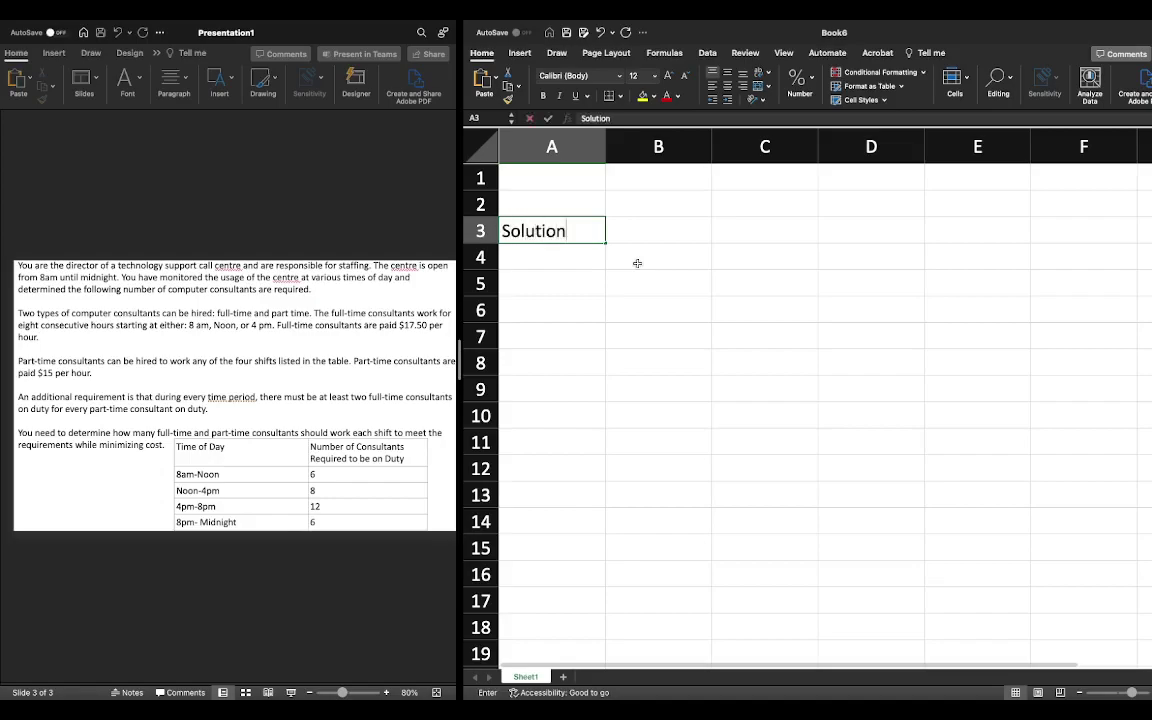
key("Up")
key("Right")
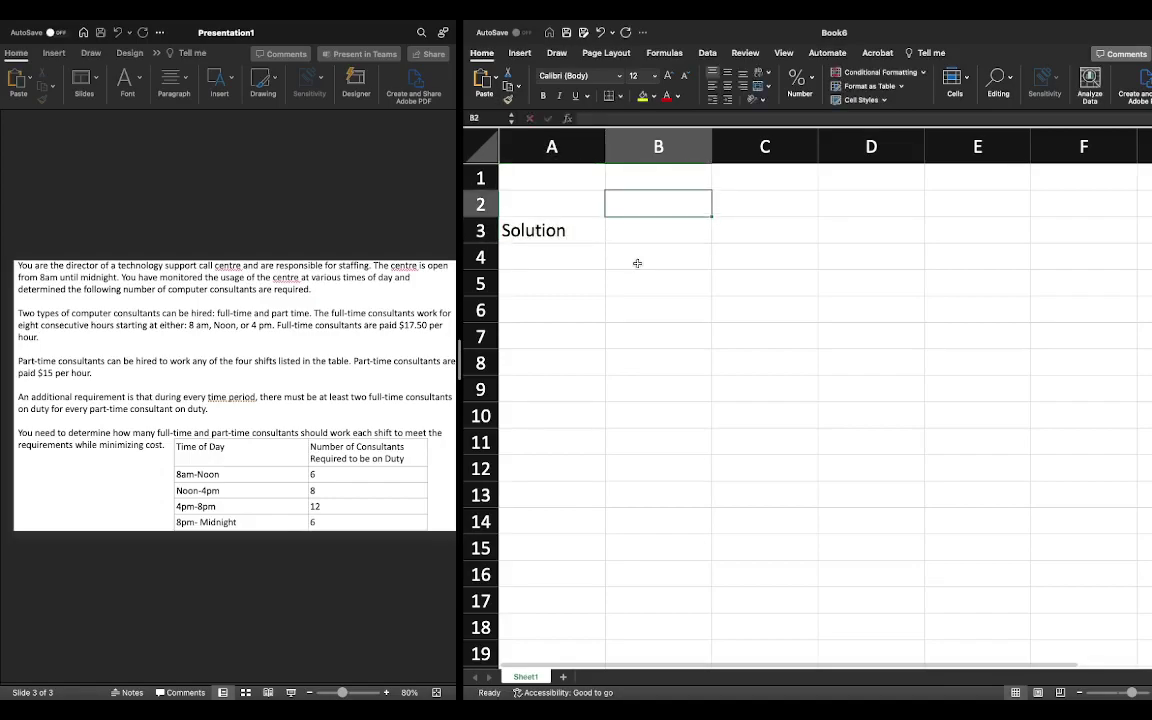
type("F")
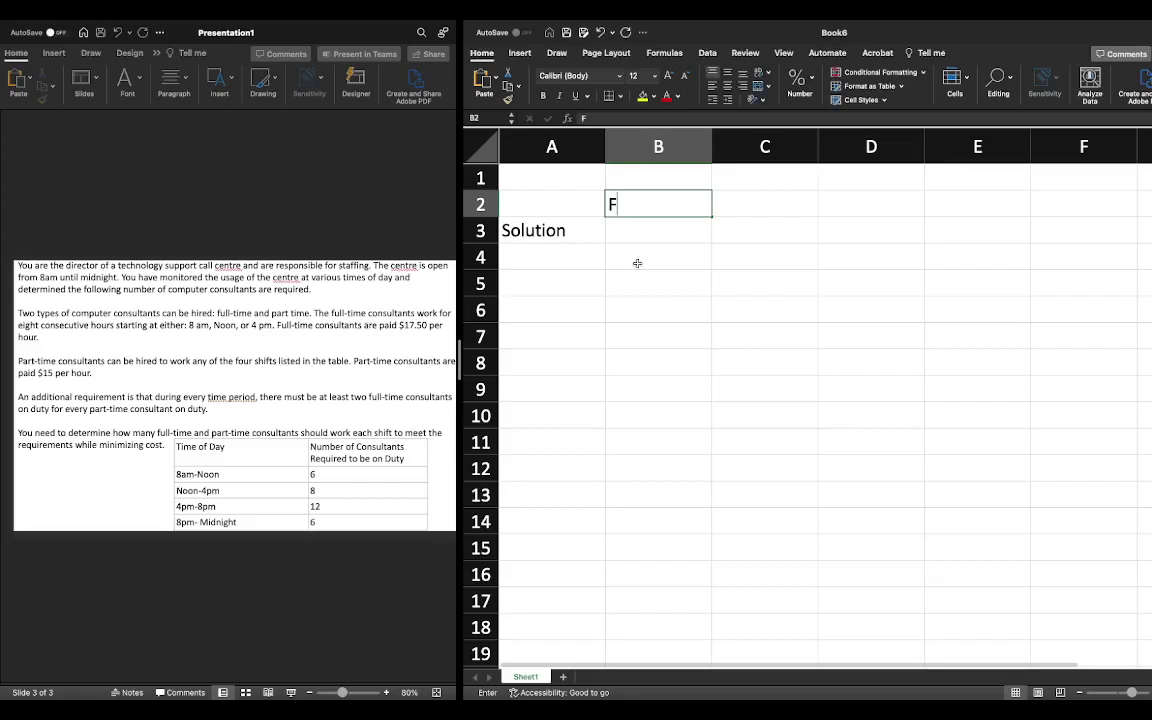
type("ull-Time")
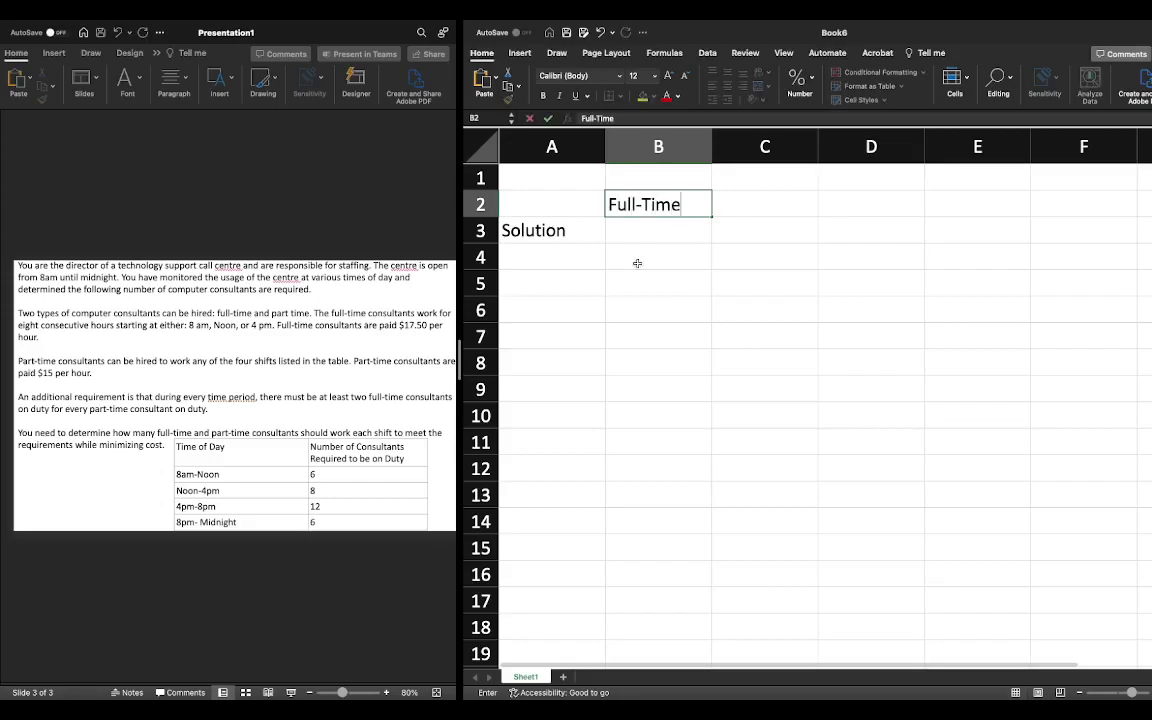
type(" Staff (Starting at 8am) (F")
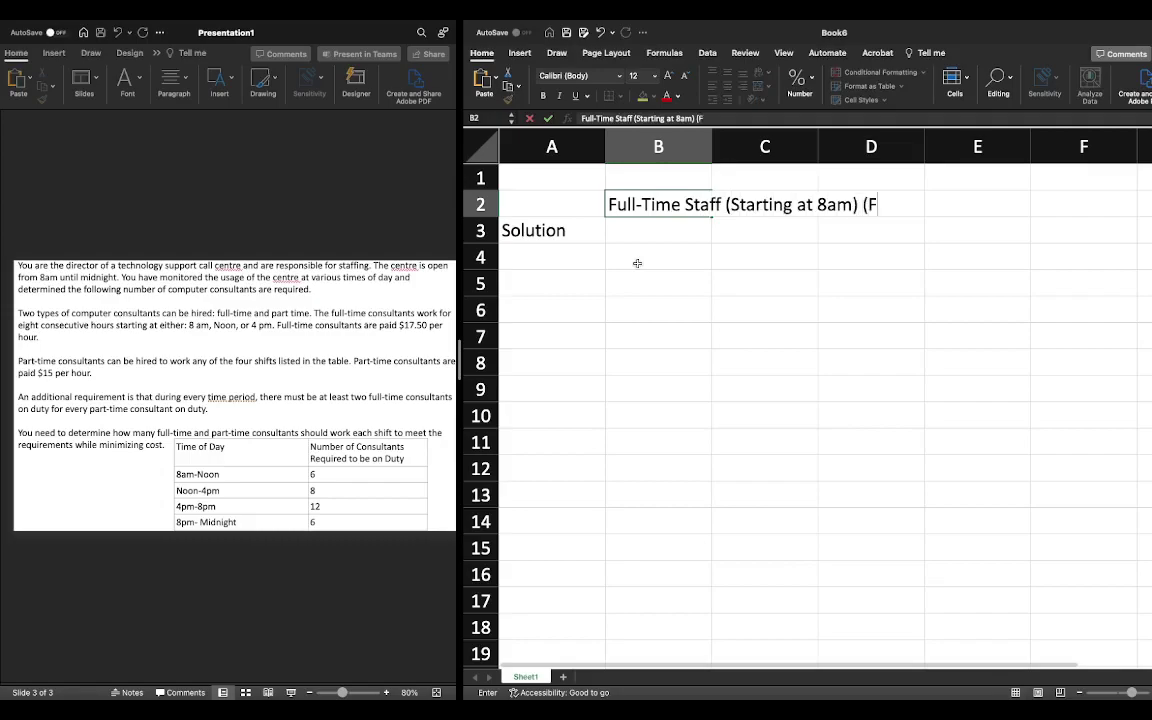
type("1")
key("Return")
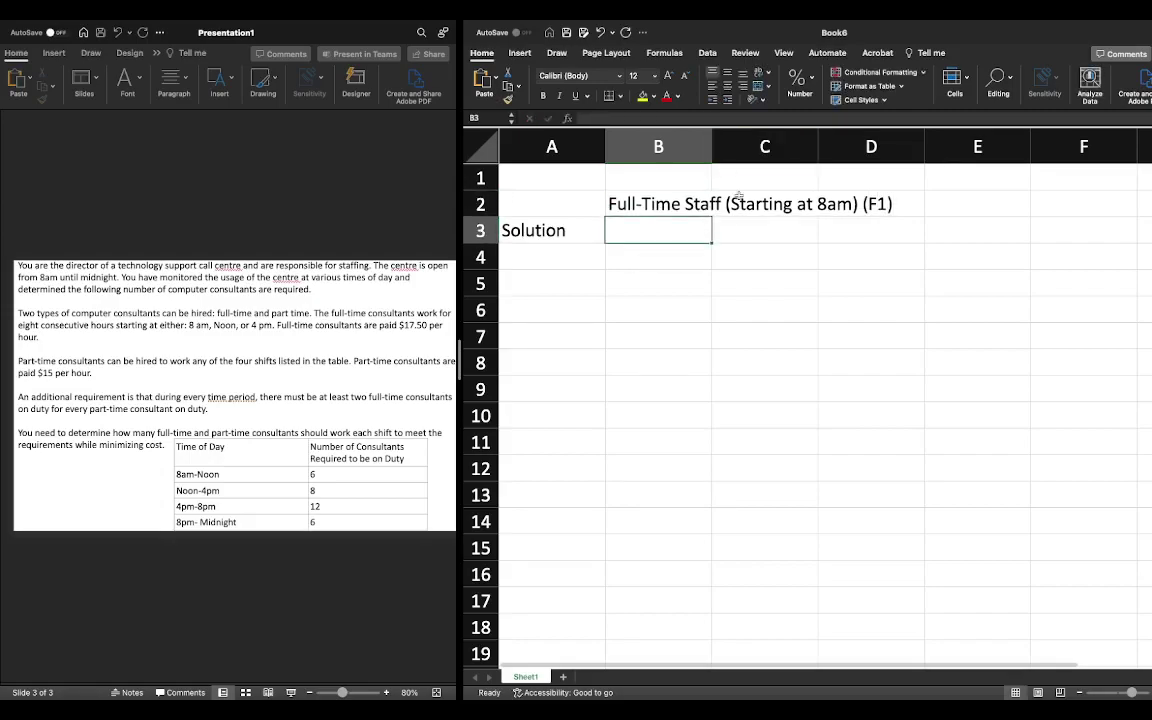
- Enter the headers "Full-Time Staff (Starting at Noon) (F2)" in C2 and "Full-Time Staff (Starting at 4pm) (F3)" in D2
left_click(742, 198)
type("Full-Time Staff (Starting at Noon) (F2)")
key("Return")
key("Up")
key("Right")
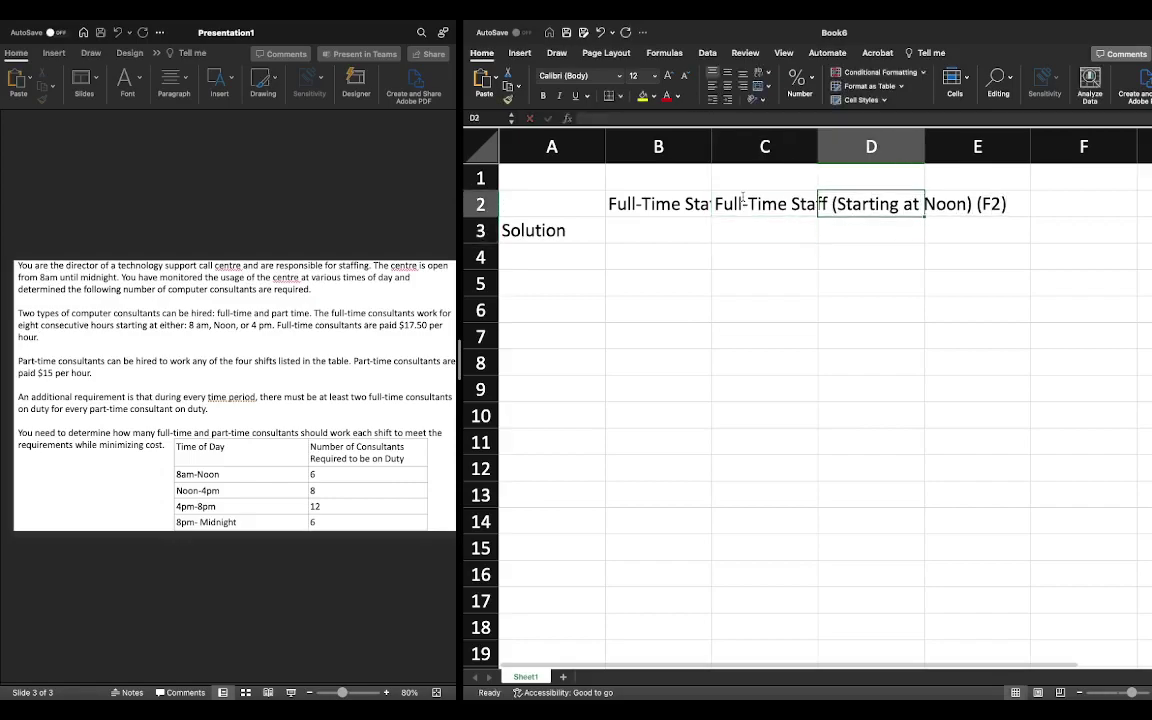
type("Full-Time Staff (Starting at 4p")
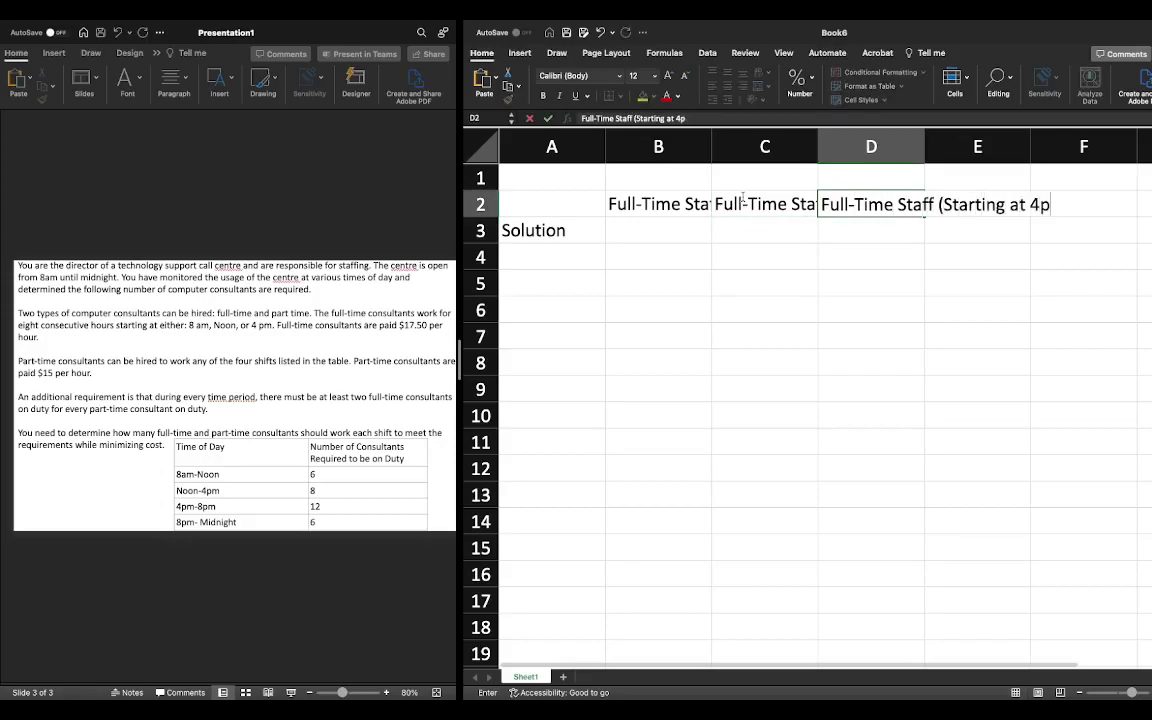
type("m) (F3)")
key("Return")
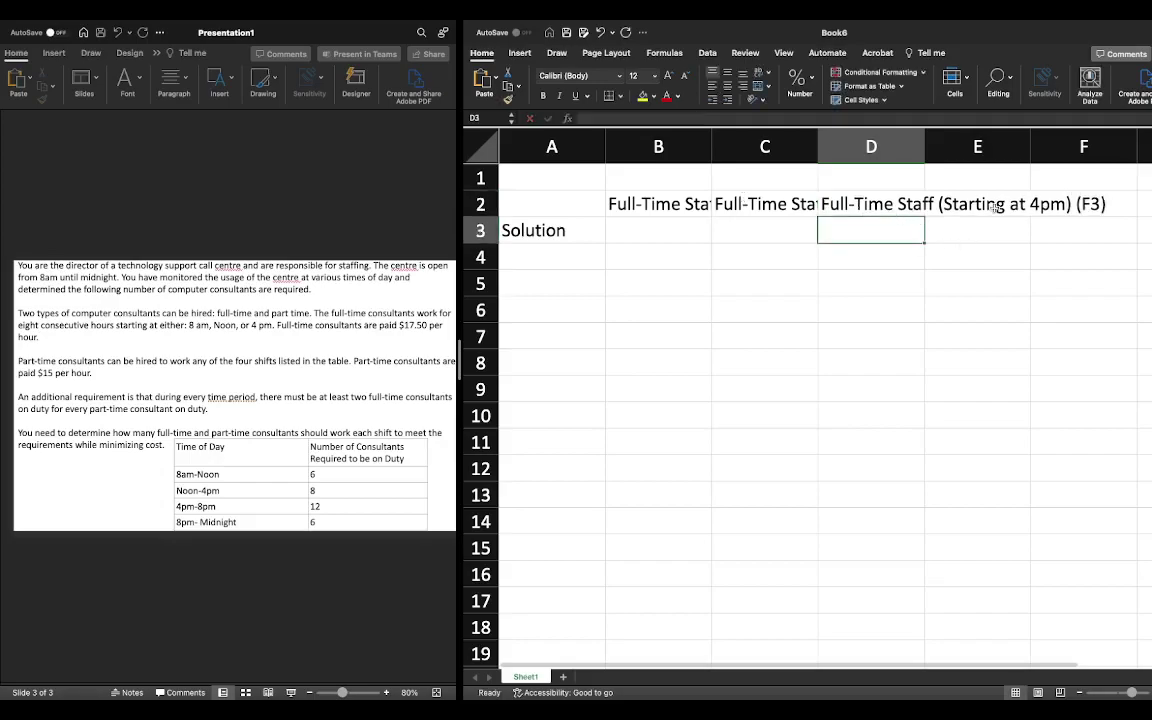
- Enter the header "Part-Time Staff (Starting at 8am) (P1)" in cell E2
left_click(980, 204)
type("Paar")
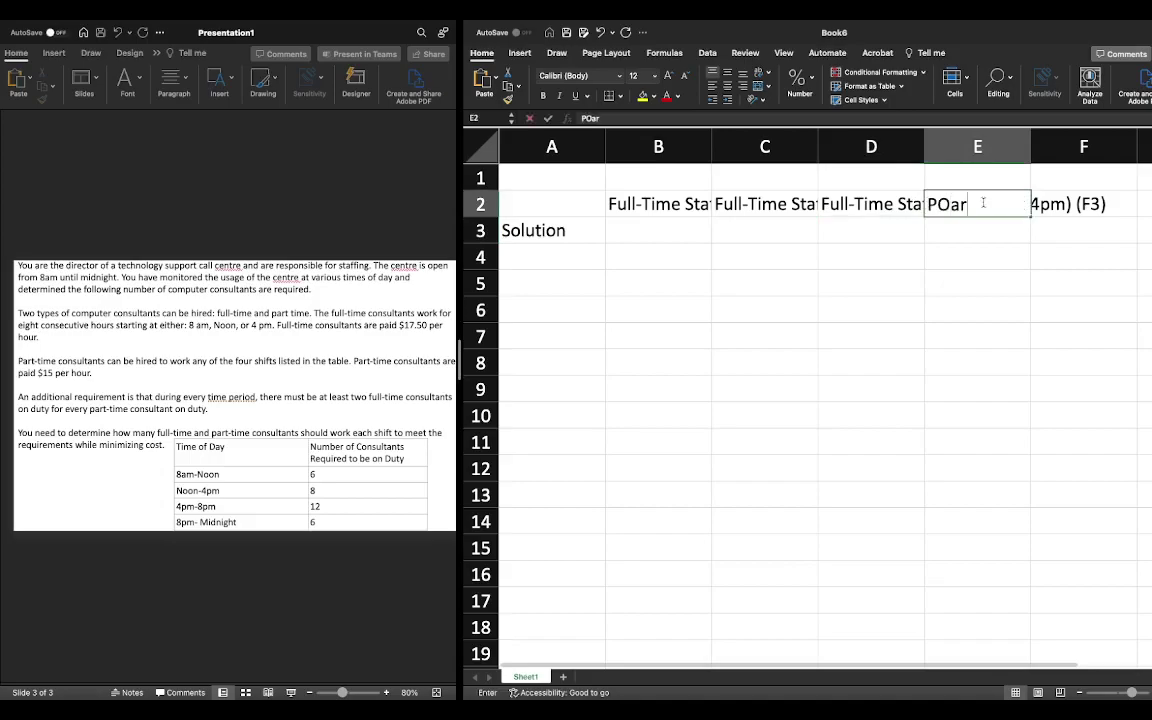
key("BackSpace")
key("BackSpace")
type("rt-Time Staff (Starting at 8am) (")
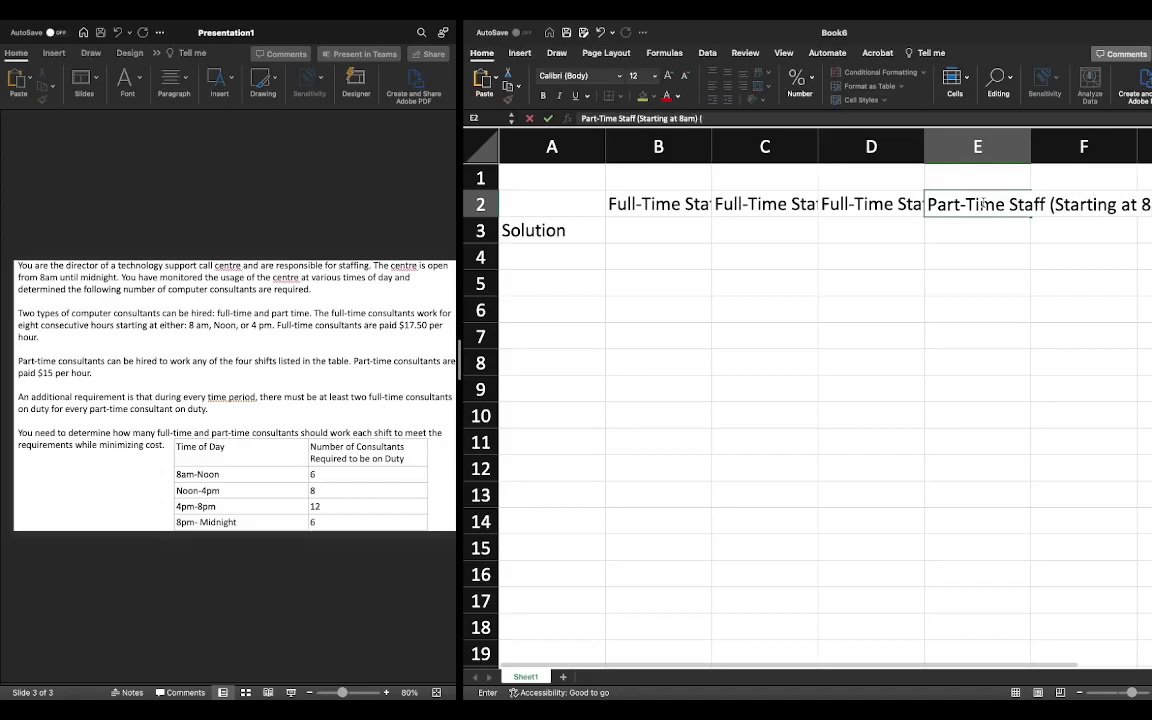
type("P1")
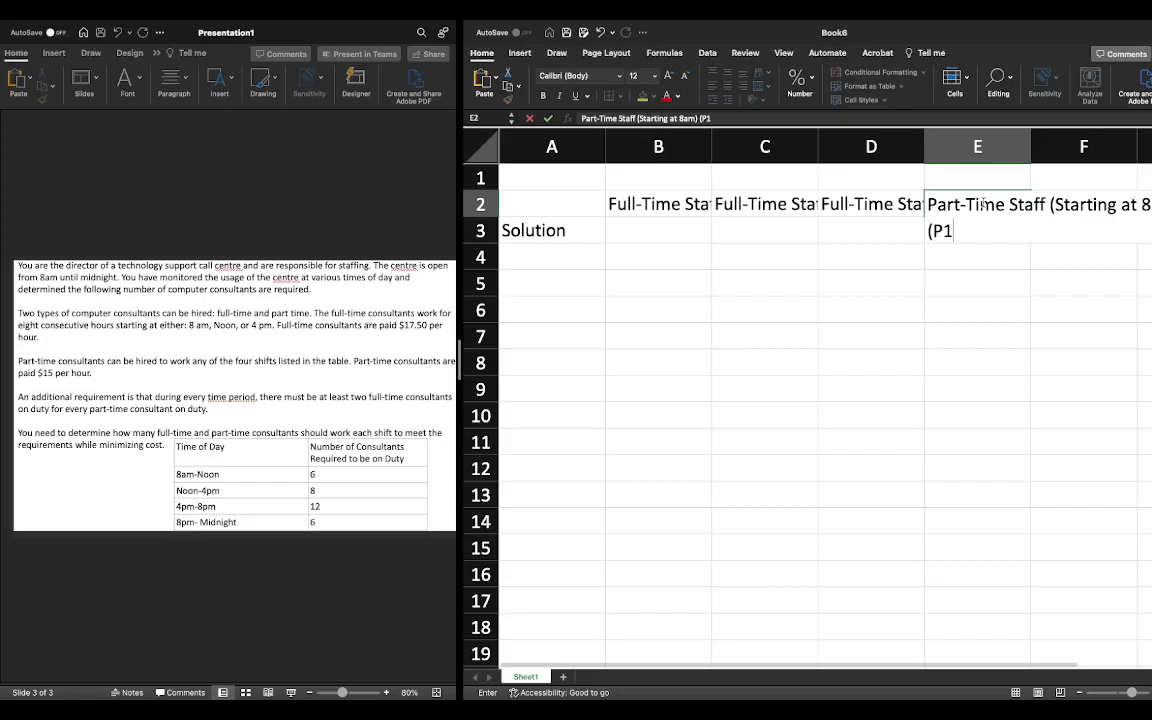
key("Return")
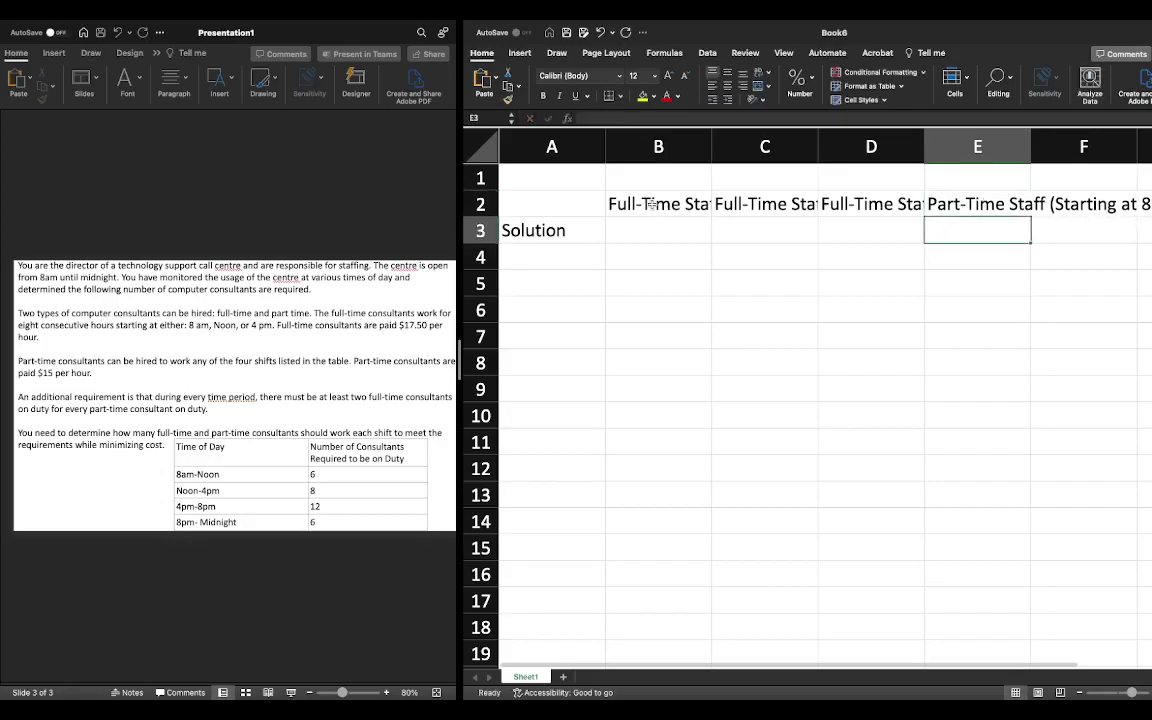
- Turn on text wrapping for the staff headers in B2:E2
left_click_drag(613, 192, 993, 204)
right_click(894, 187)
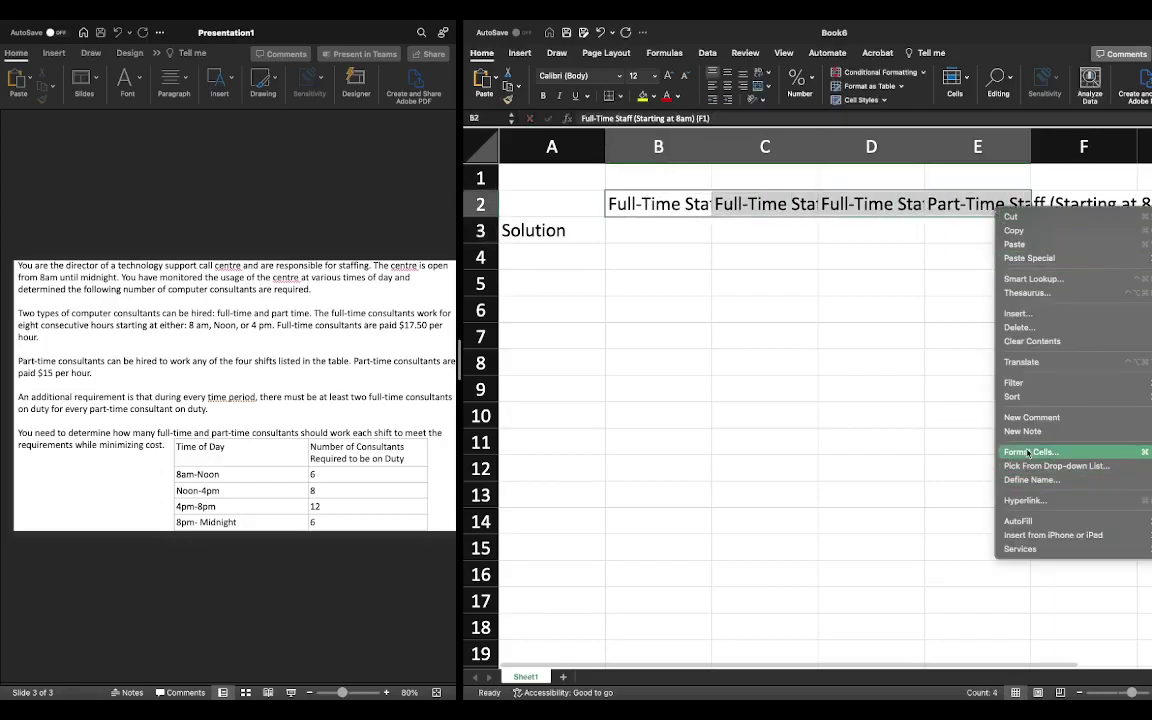
left_click(988, 449)
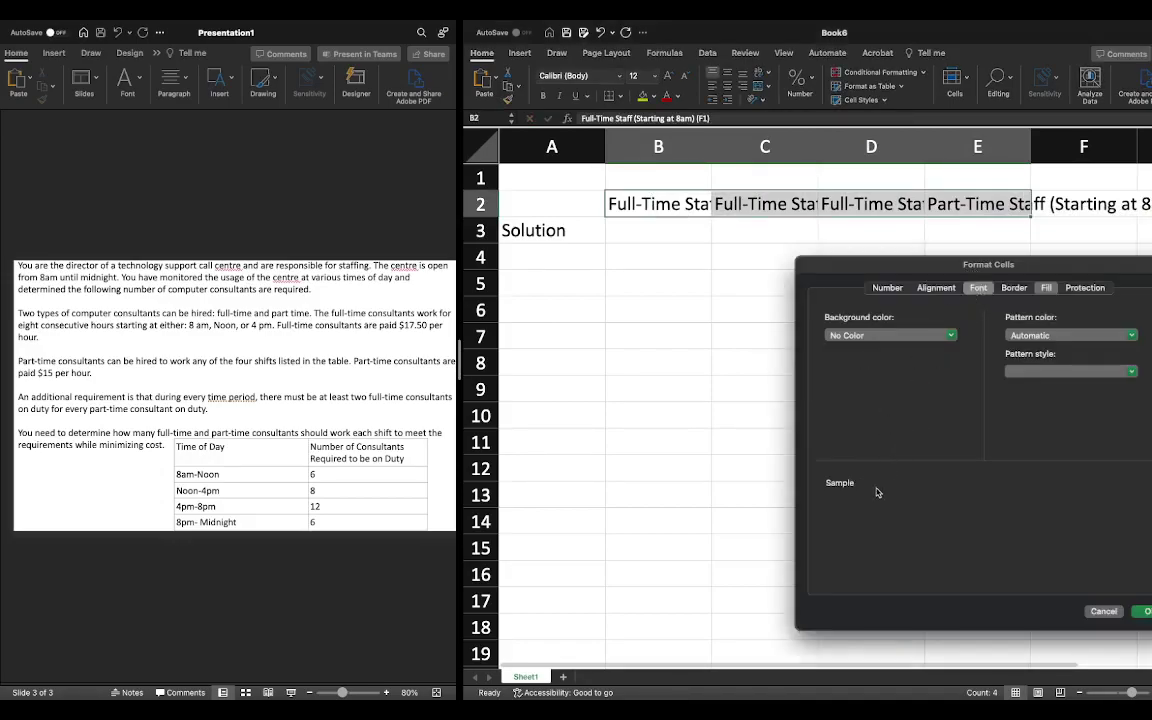
left_click(978, 287)
left_click(936, 287)
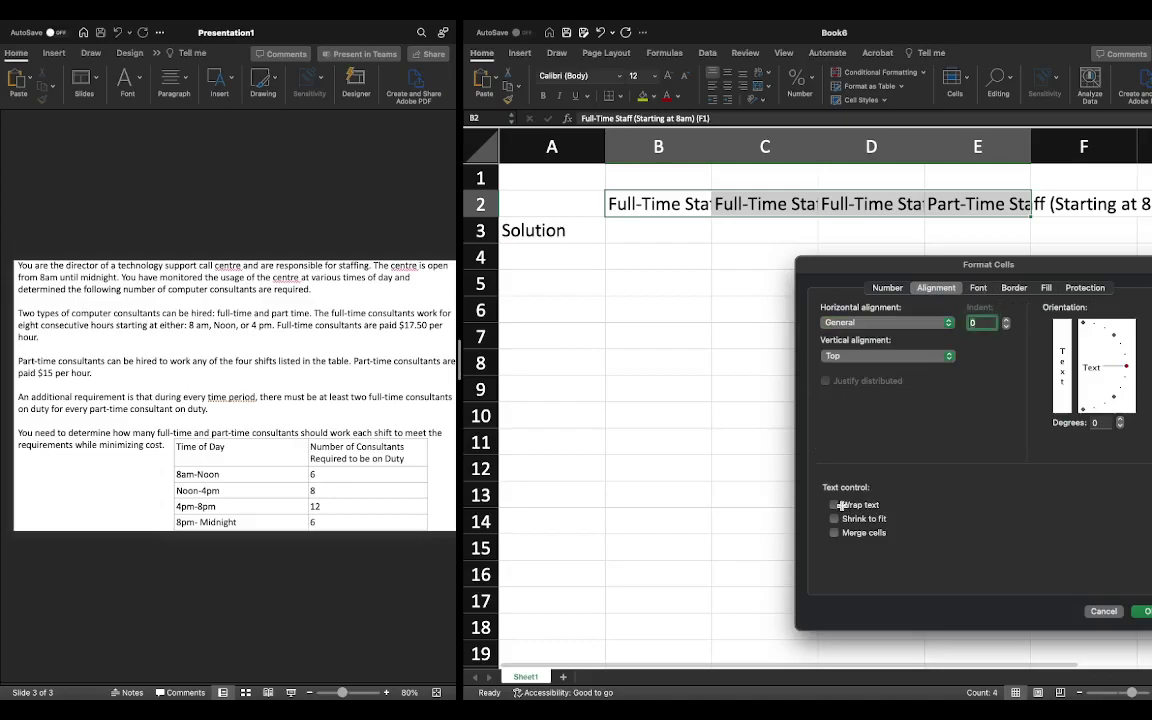
left_click(835, 504)
left_click(1145, 611)
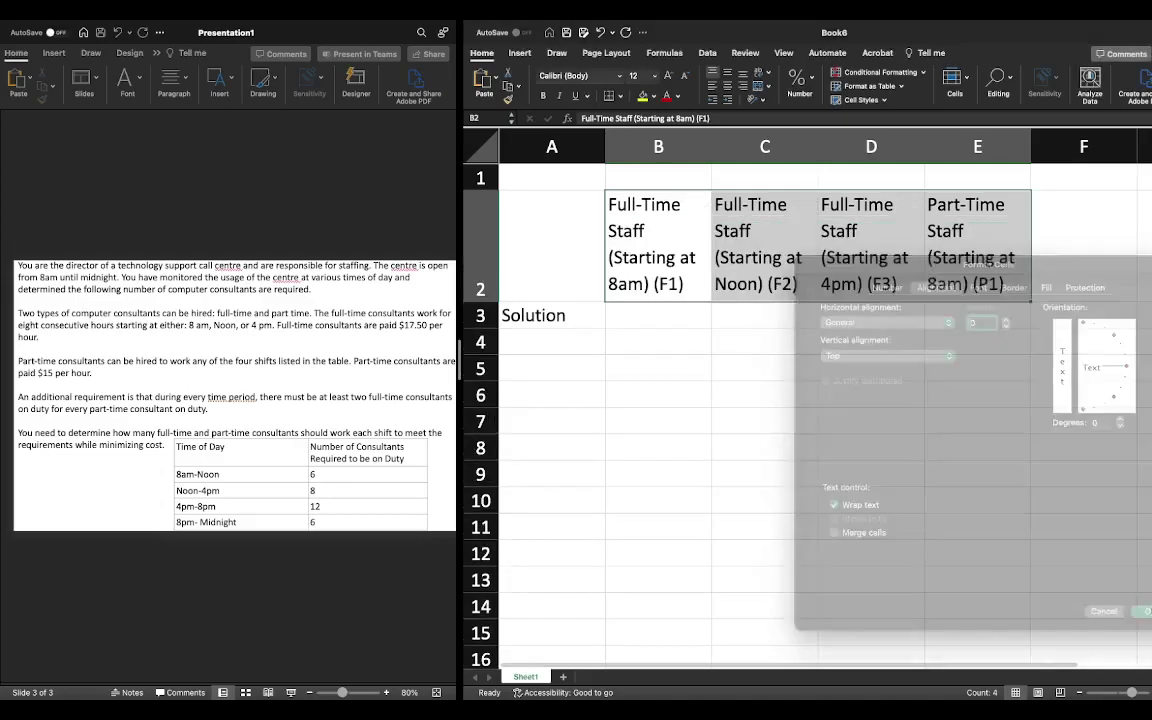
- Enter the header "Part-Time Staff (Starting at Noon) (P2)" in cell F2
left_click(1057, 244)
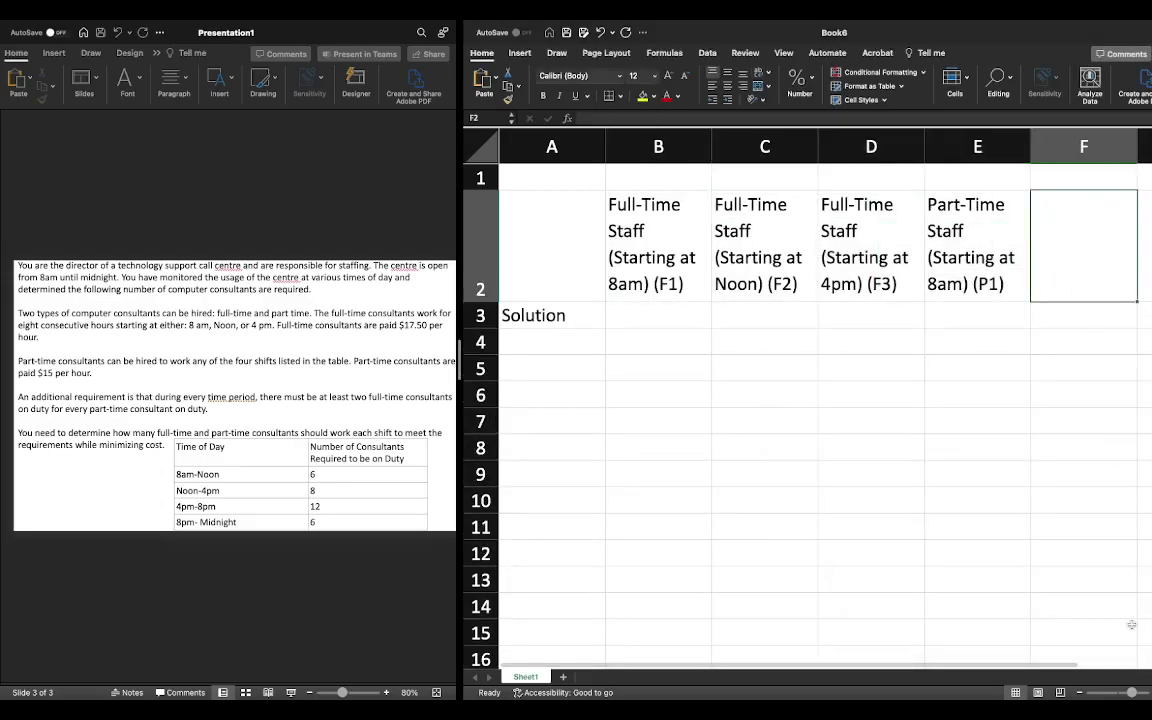
left_click(1081, 692)
left_click(1081, 692)
left_click(1081, 692)
left_click(1081, 692)
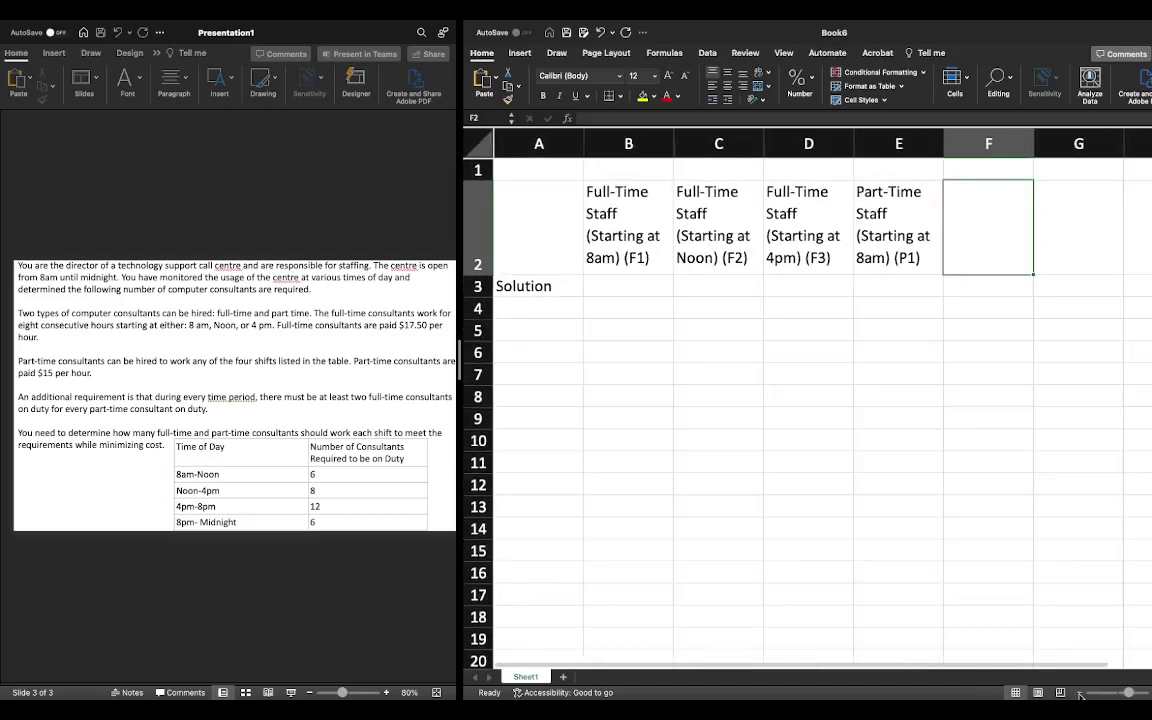
left_click(1081, 692)
left_click(1081, 692)
type("Part-Time ")
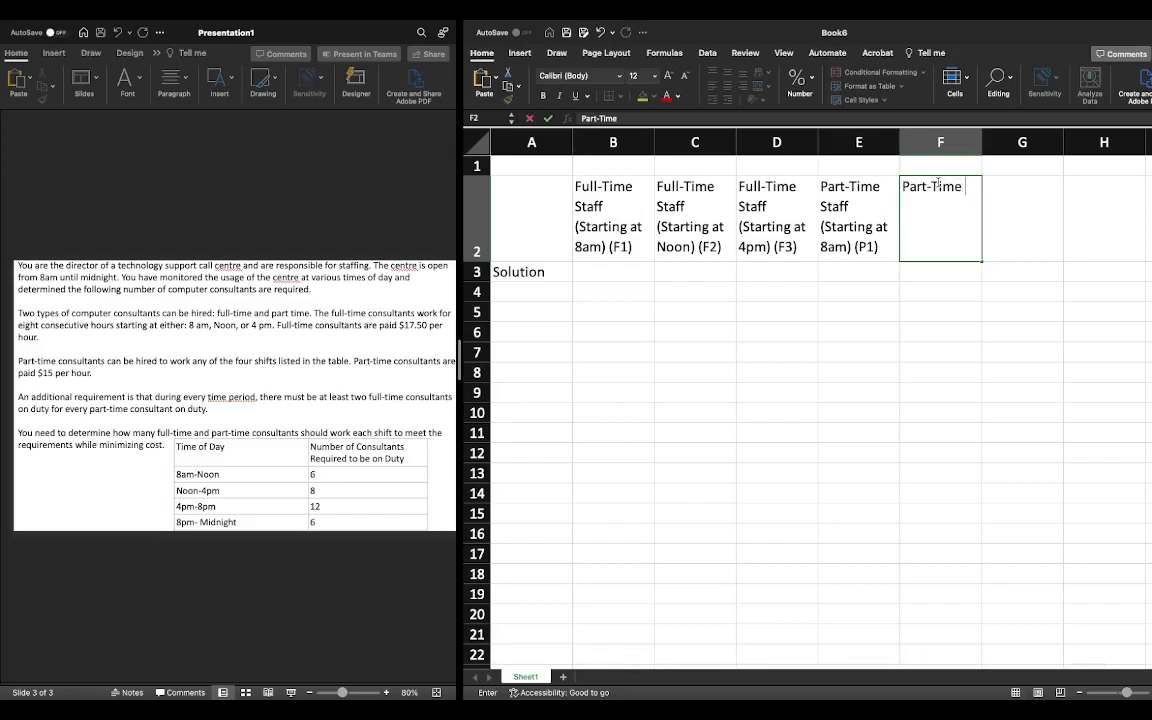
type("Staff (Starting")
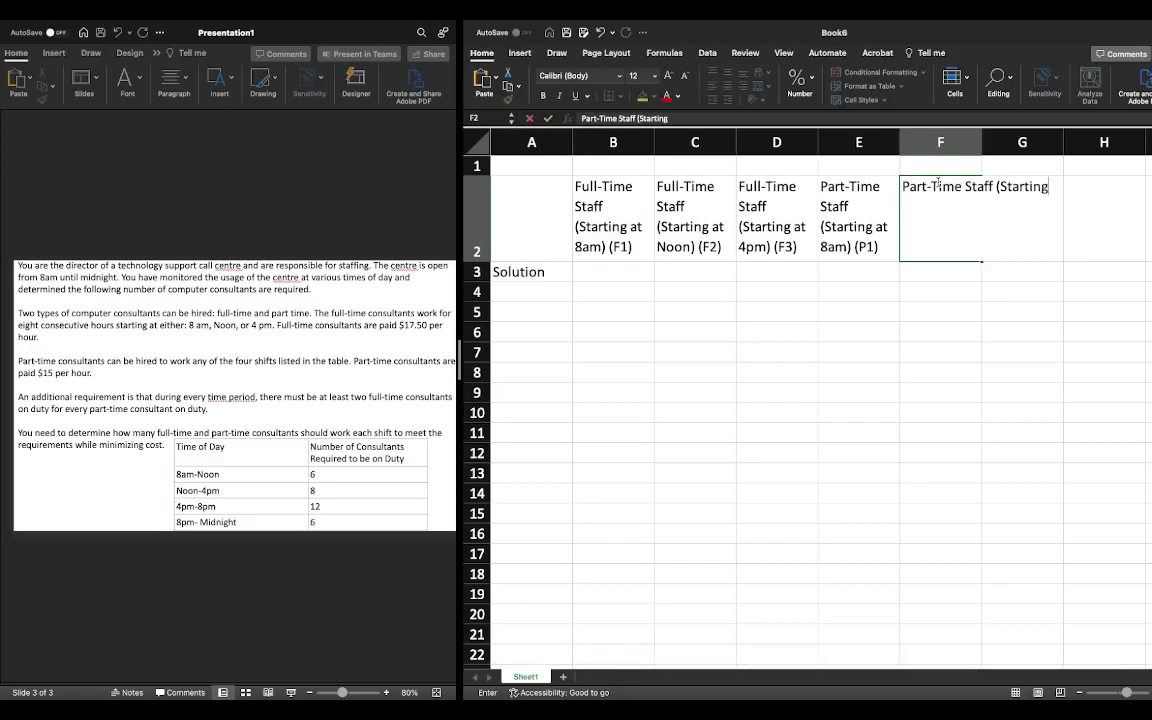
type(" at Noon) (P2)")
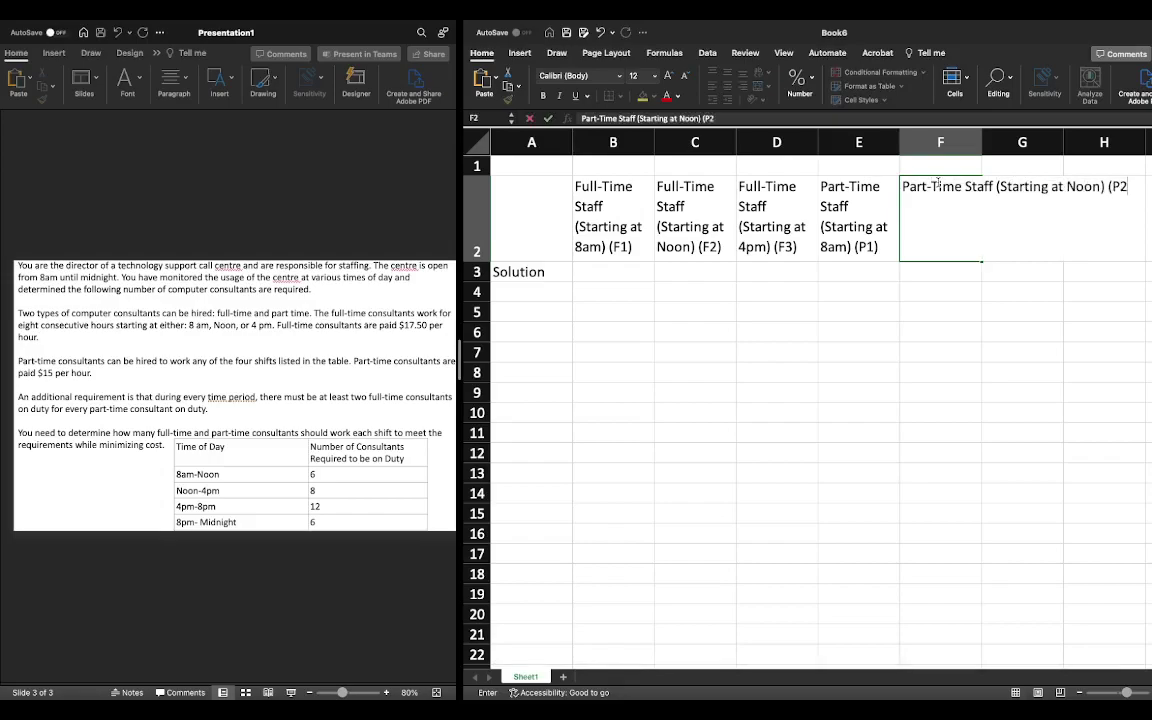
key("Return")
- Enter the header "Part-Time Staff (Starting at 4pm) (P3)" in cell G2
key("Up")
key("Right")
type("Part-Time ")
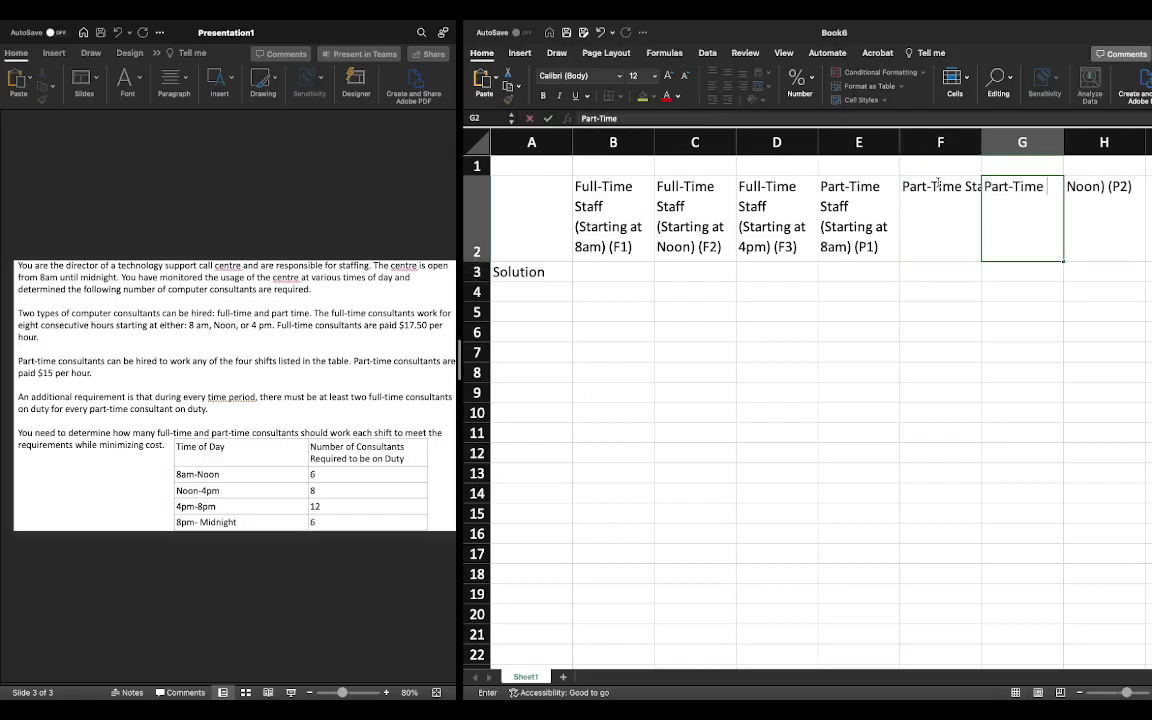
type("Staff (s")
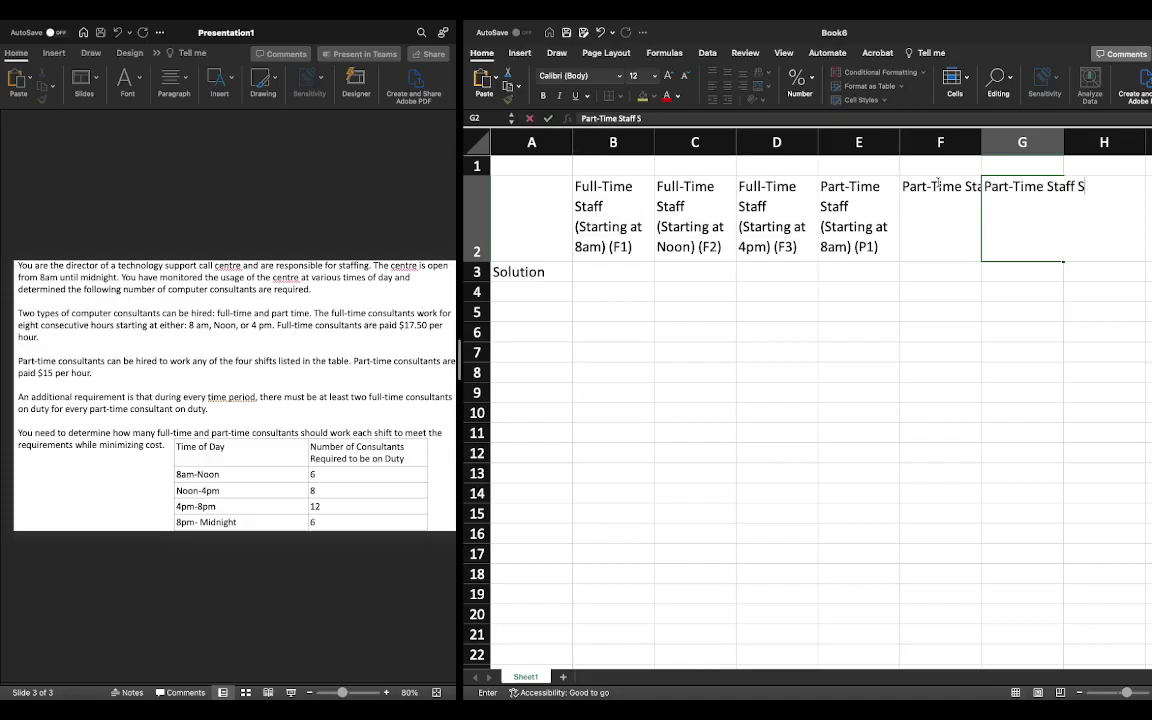
key("BackSpace")
type("Starting at 4pm) (F")
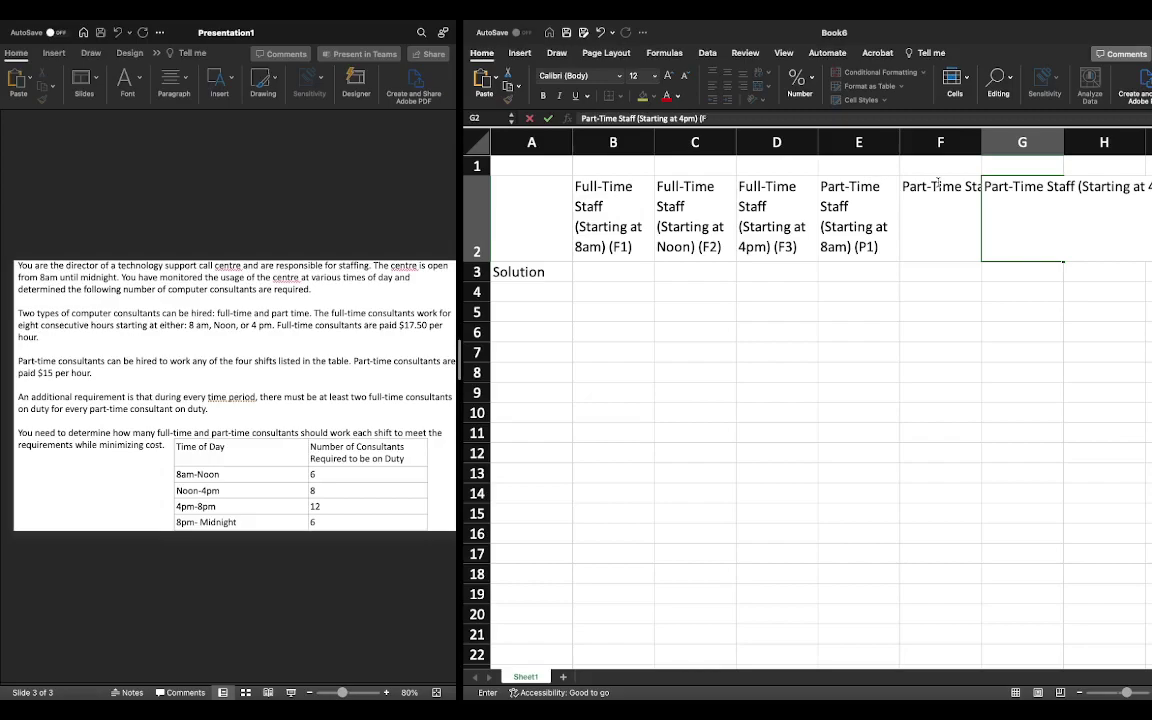
type(") (P3")
key("Return")
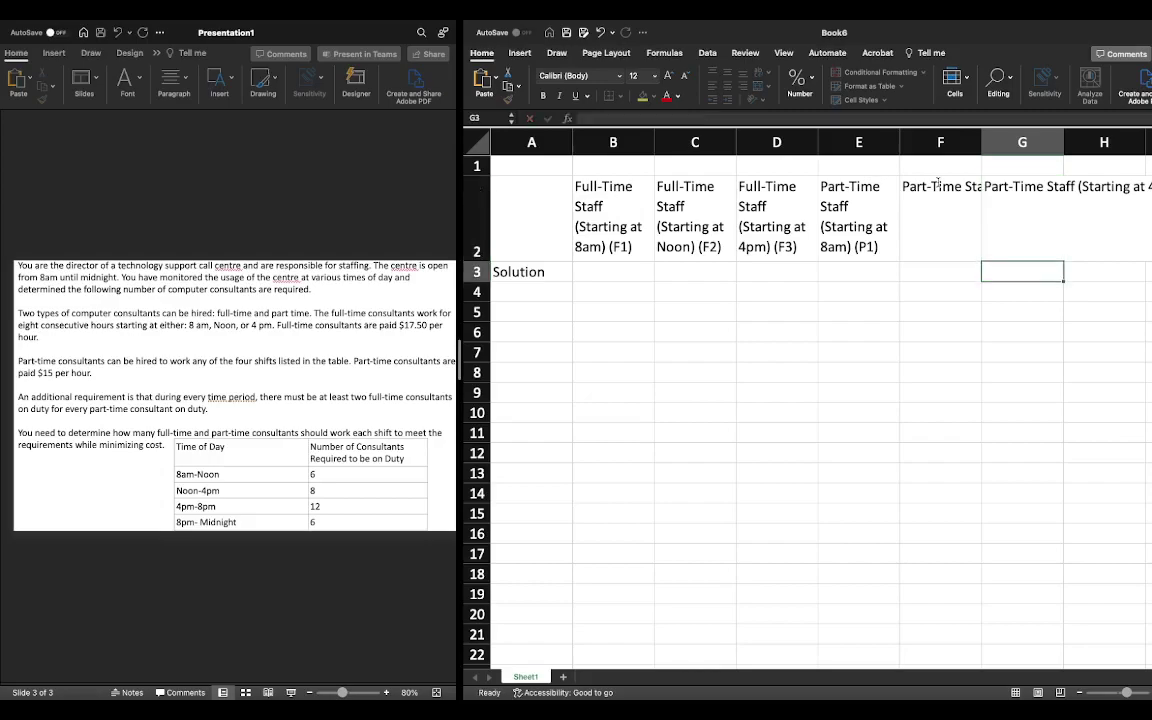
- Enter the header "Part-Time Staff (Starting at 8pm) (P4)" in cell H2
key("Right")
key("Up")
type("Part-")
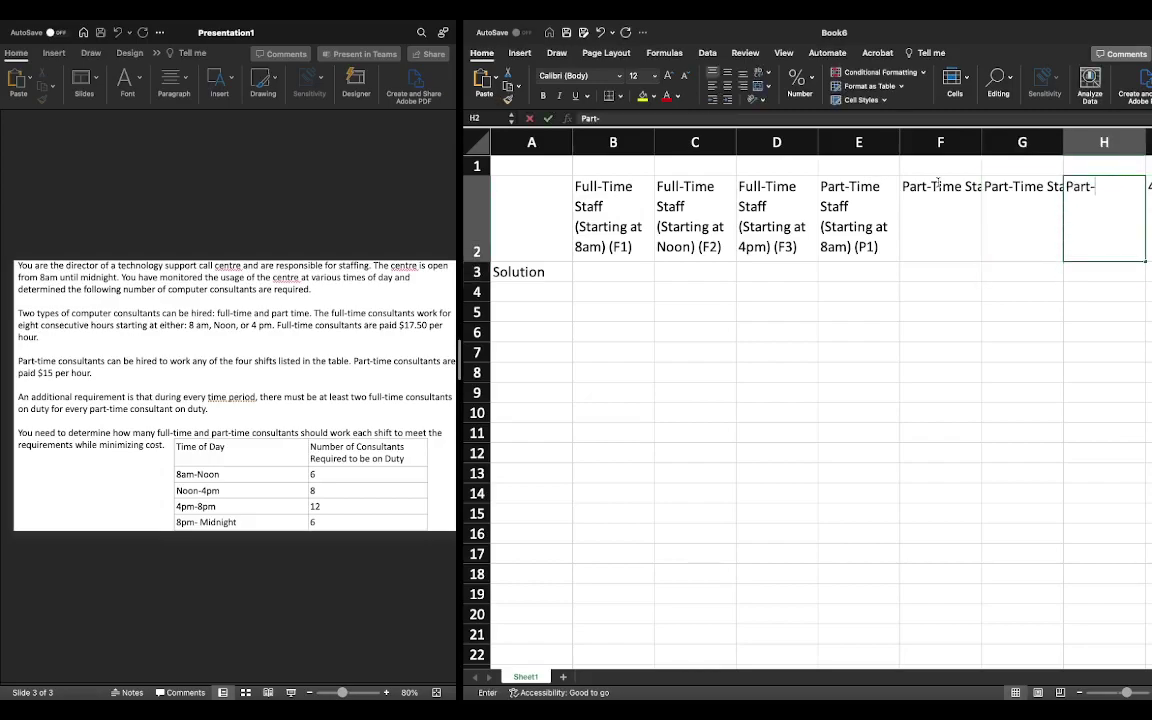
type("Time Staff (Starting at 8pm) (P")
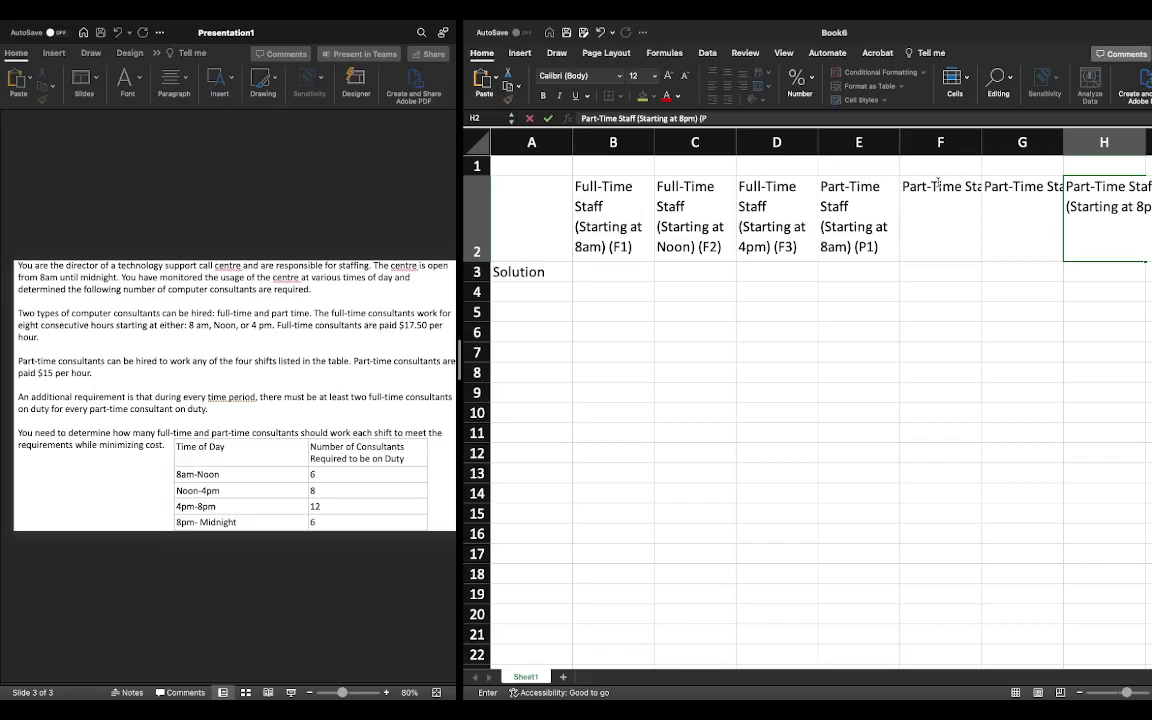
key("Return")
- Turn on text wrapping for the part-time staff headers in F2:H2
left_click_drag(938, 190, 1148, 190)
right_click(966, 185)
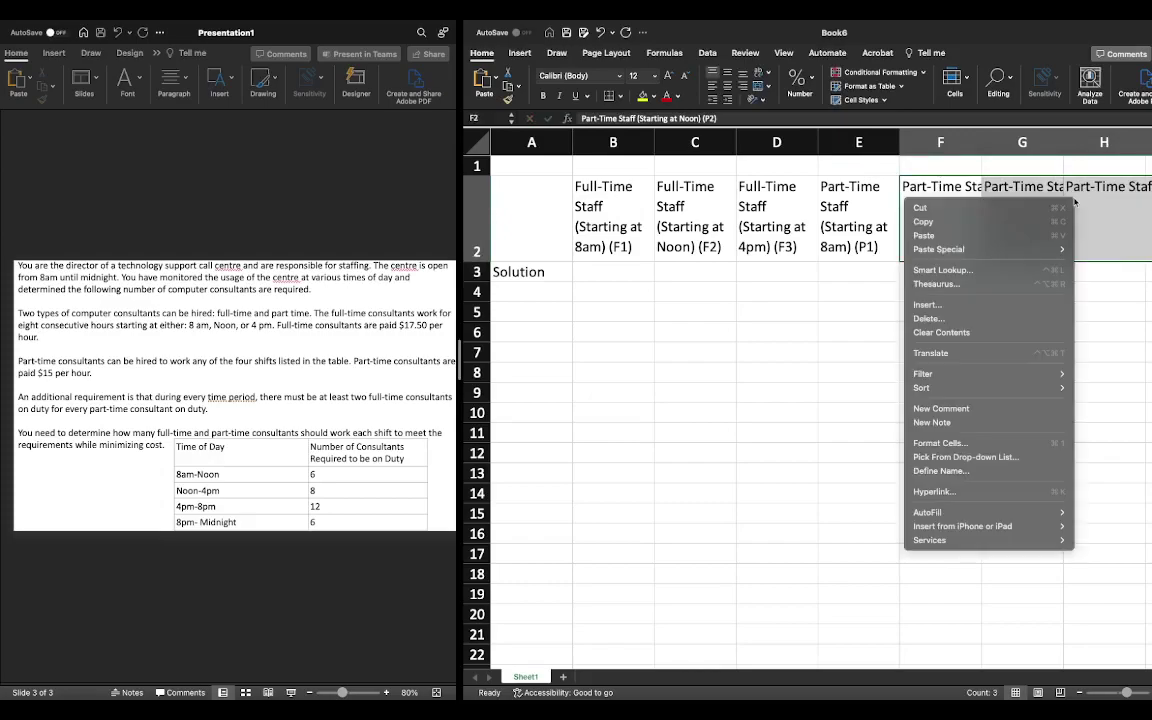
left_click(988, 450)
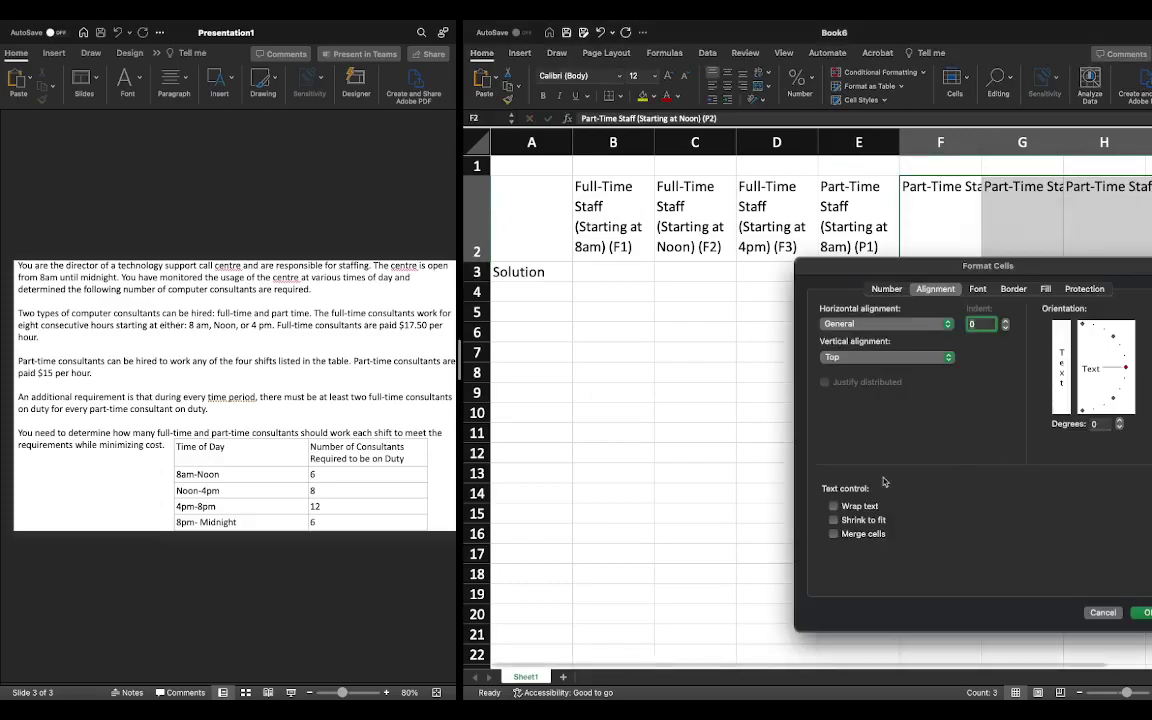
left_click(836, 507)
key("Return")
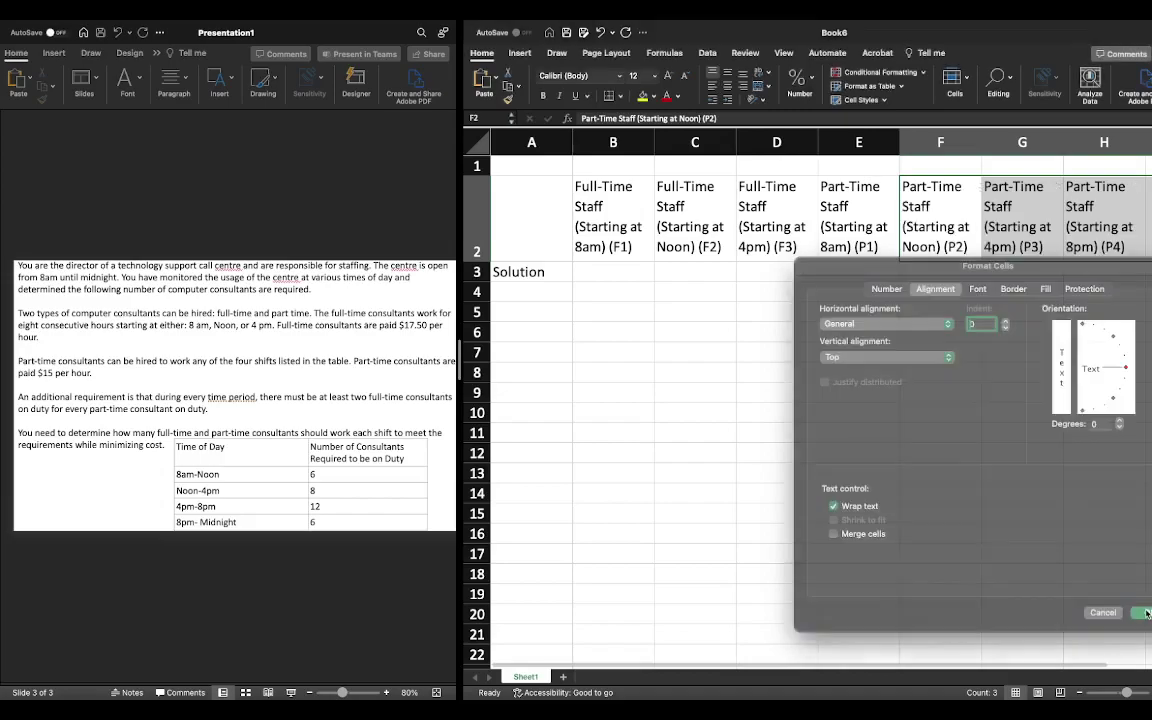
left_click(940, 292)
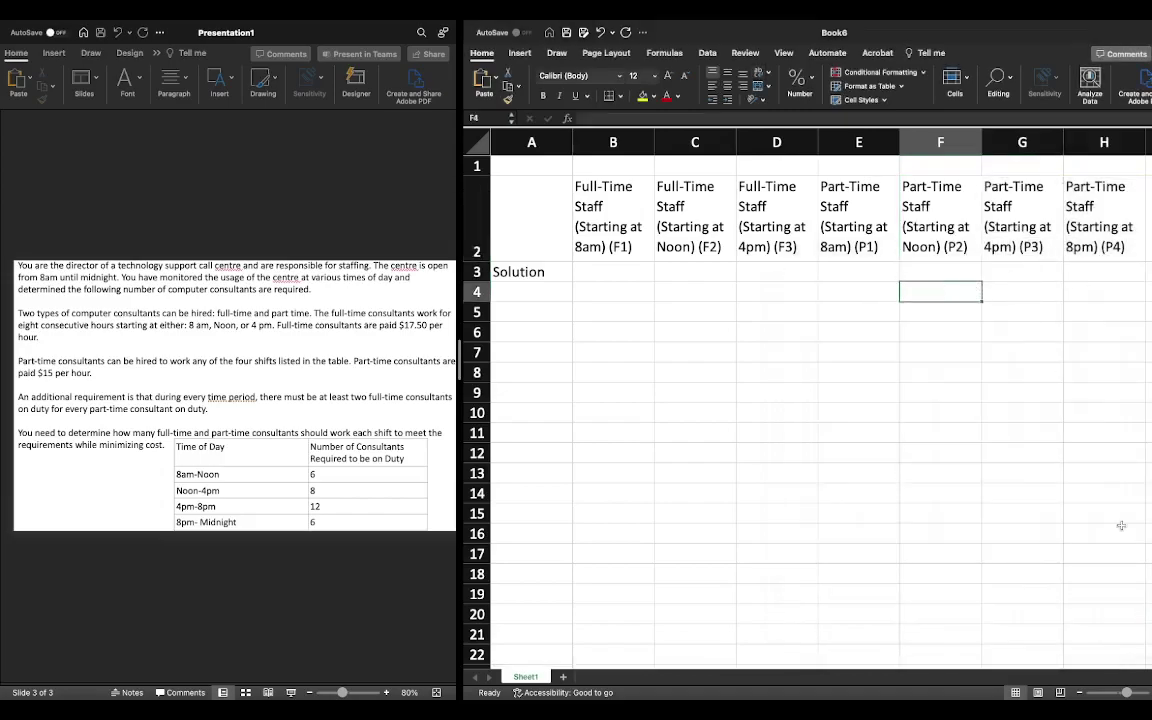
- Enter the row label "Cost" in cell A5
scroll(974, 626, "down", 1, "ctrl")
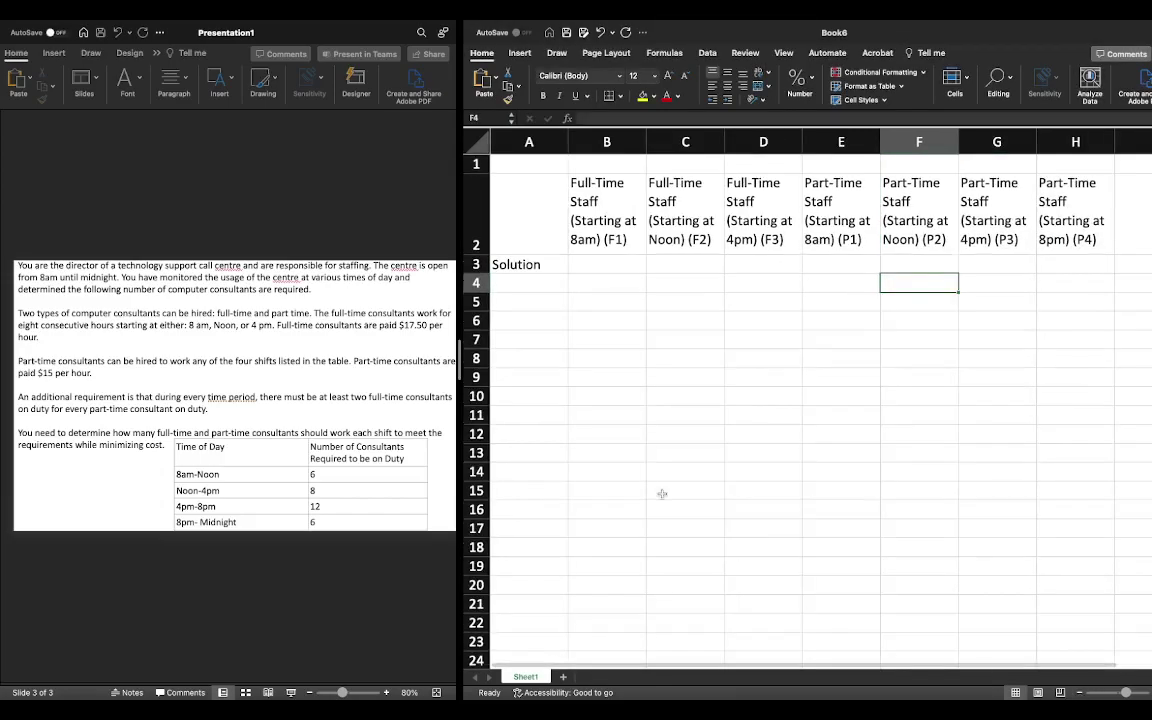
left_click(535, 299)
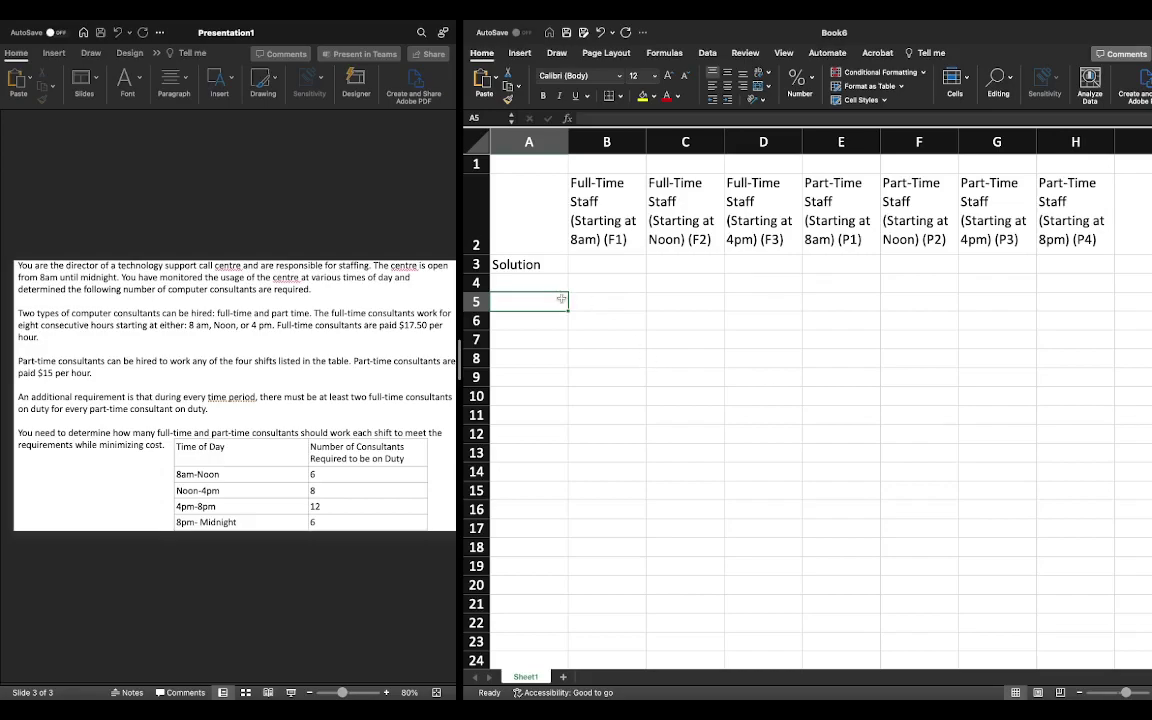
type("Cost")
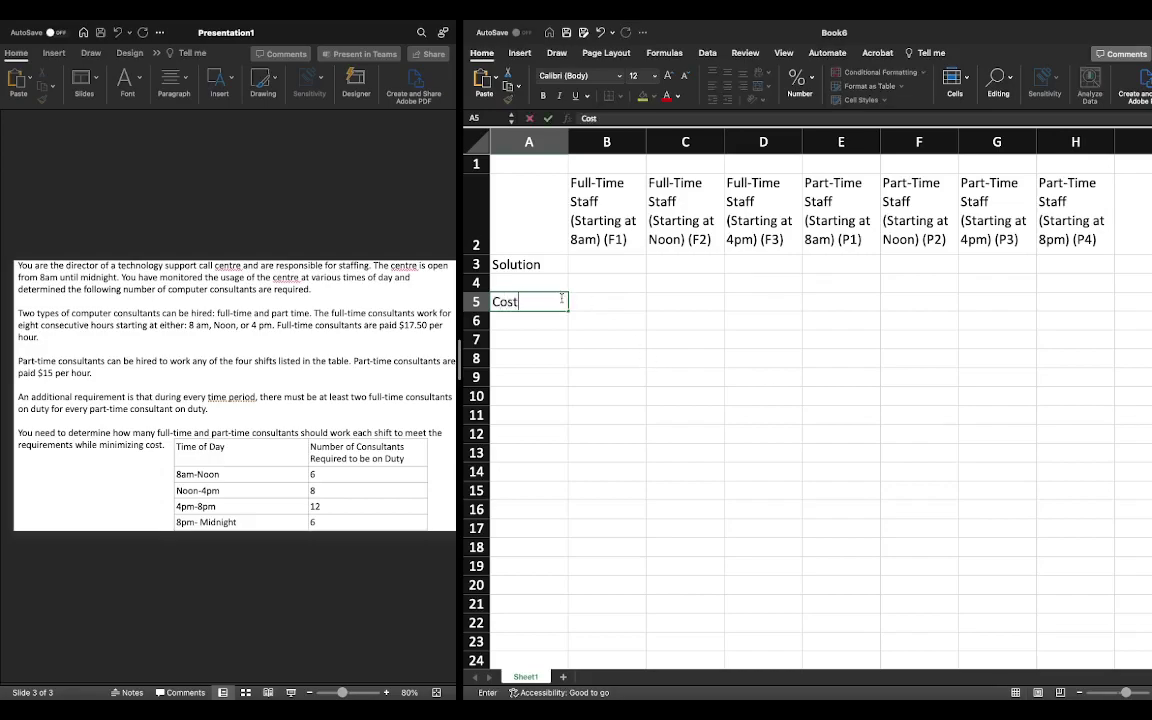
key("Tab")
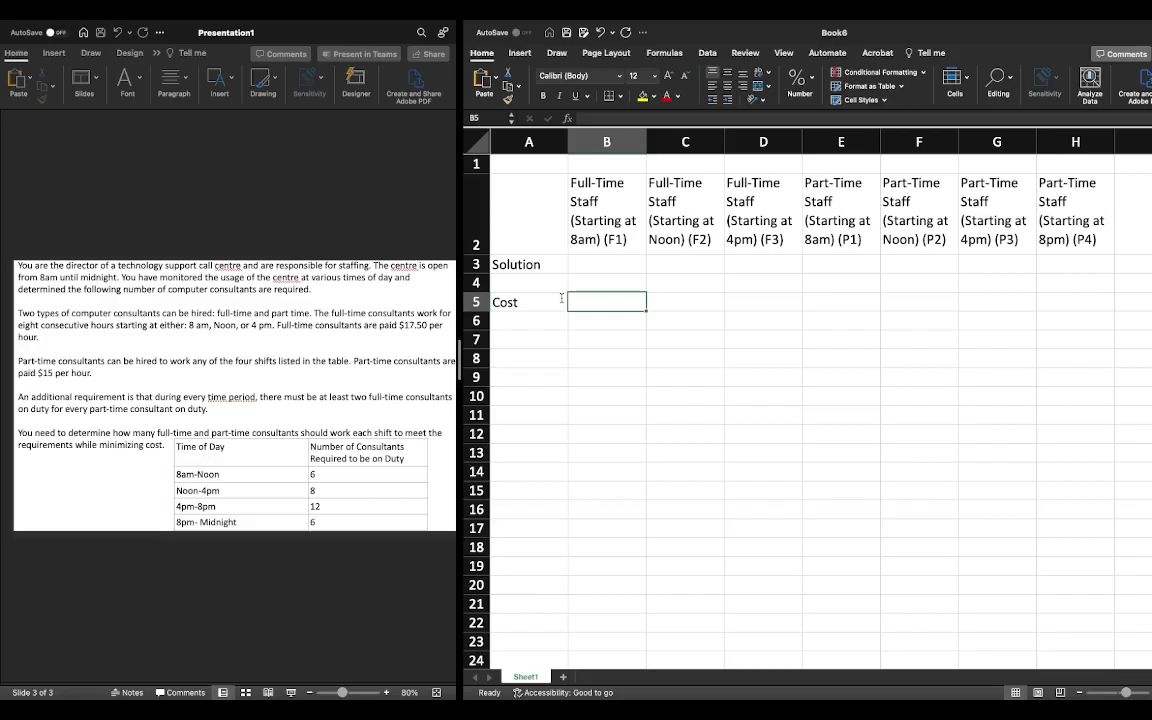
- Enter the full-time cost formula =17.50*8 in cell B5 and copy it across to D5
type("=17")
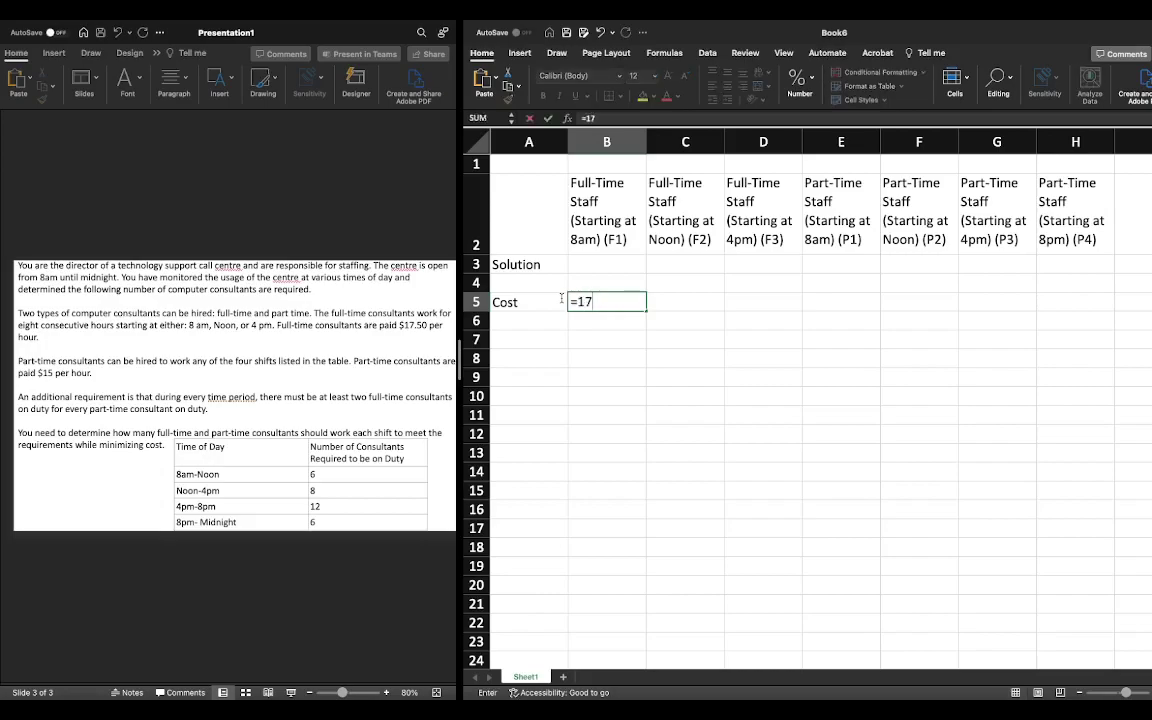
type(".50*8")
key("Return")
key("Right")
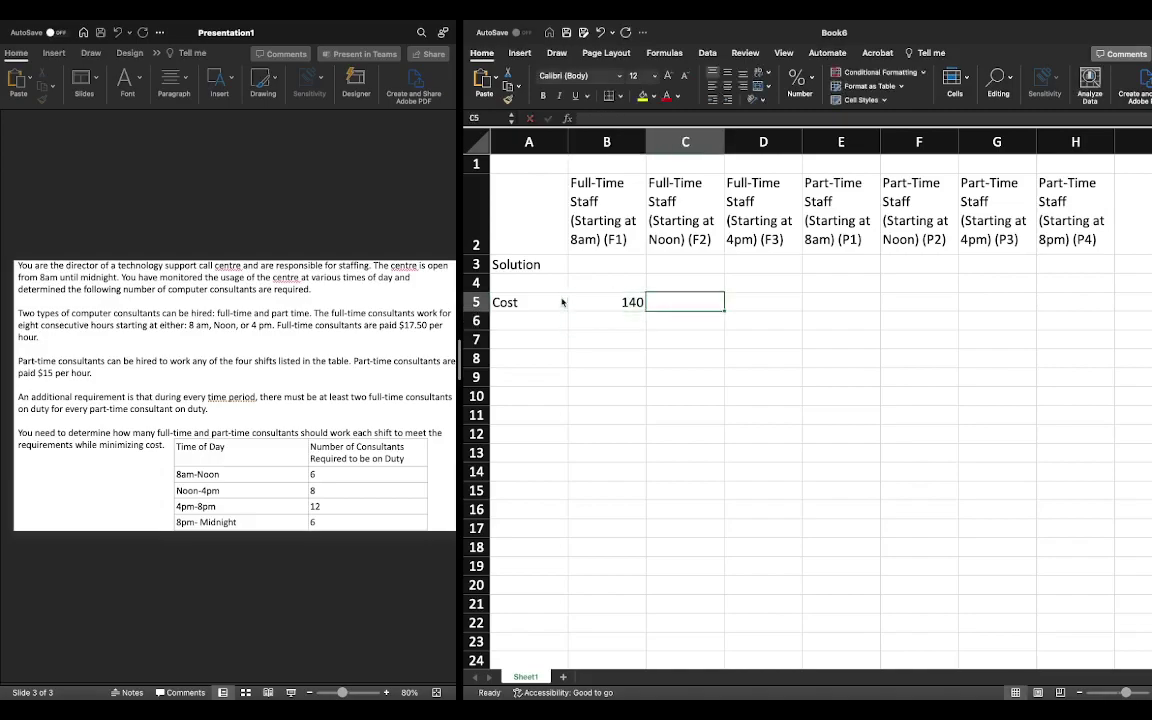
left_click(604, 301)
left_click_drag(646, 311, 773, 314)
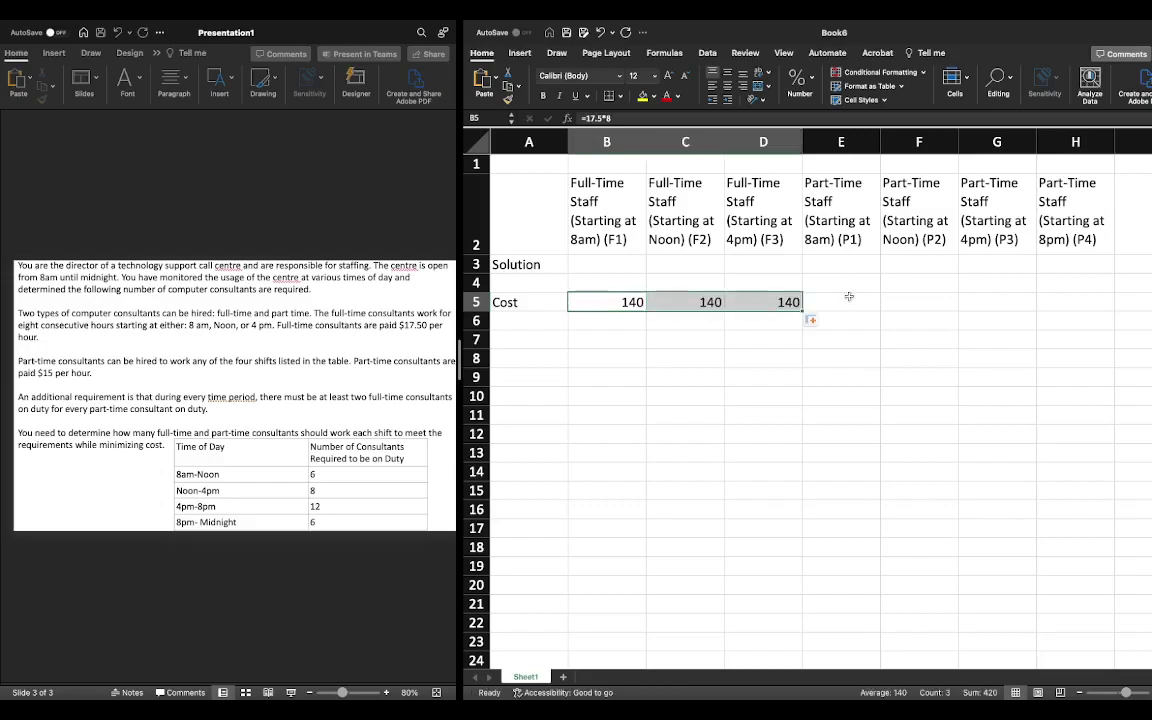
left_click(632, 305)
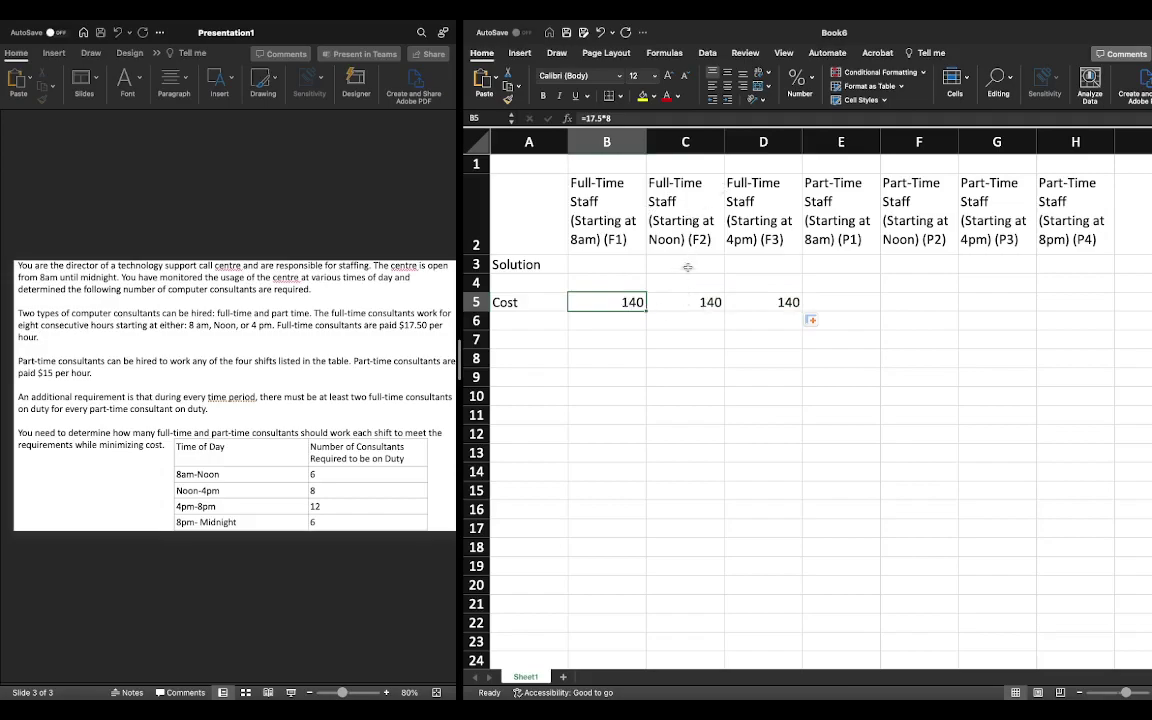
key("Right")
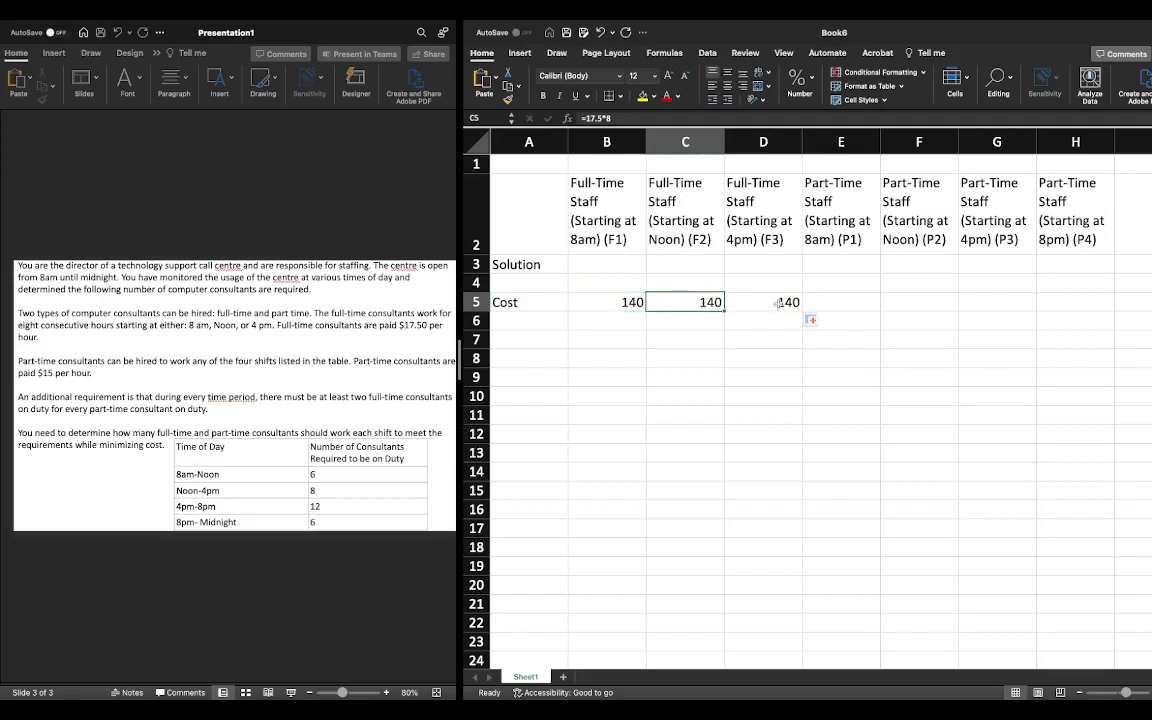
- Enter the part-time cost formula =15*4 in cell E5 and copy it across to H5
left_click(846, 300)
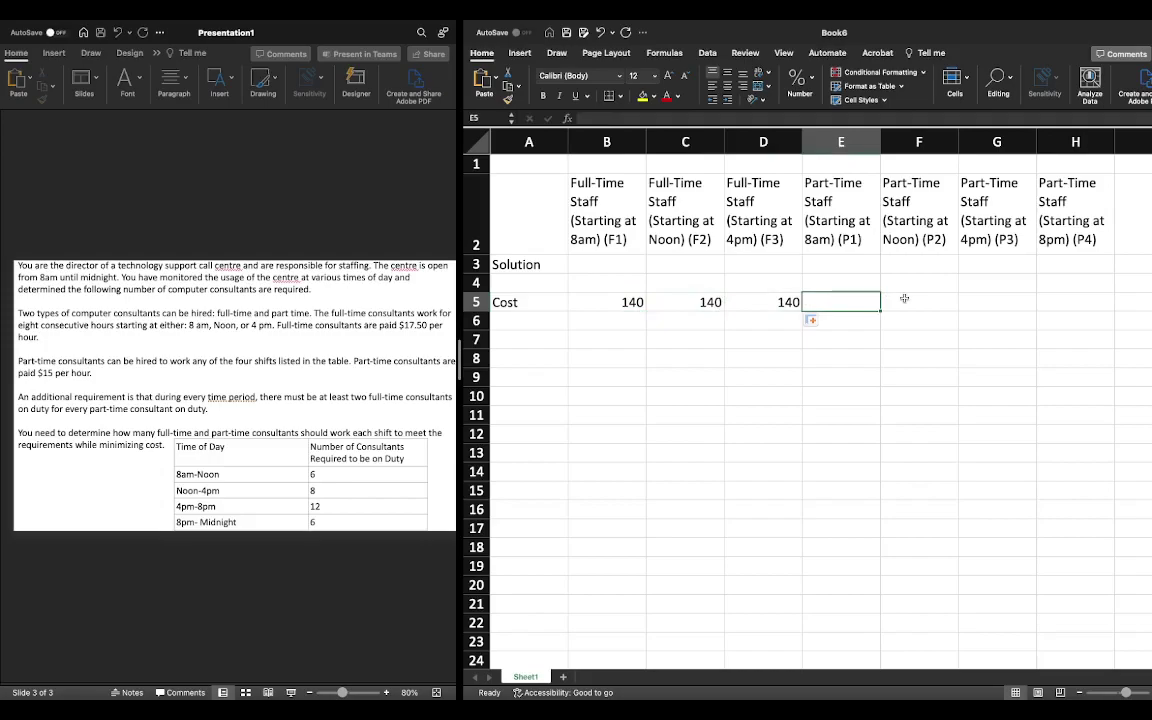
type("=")
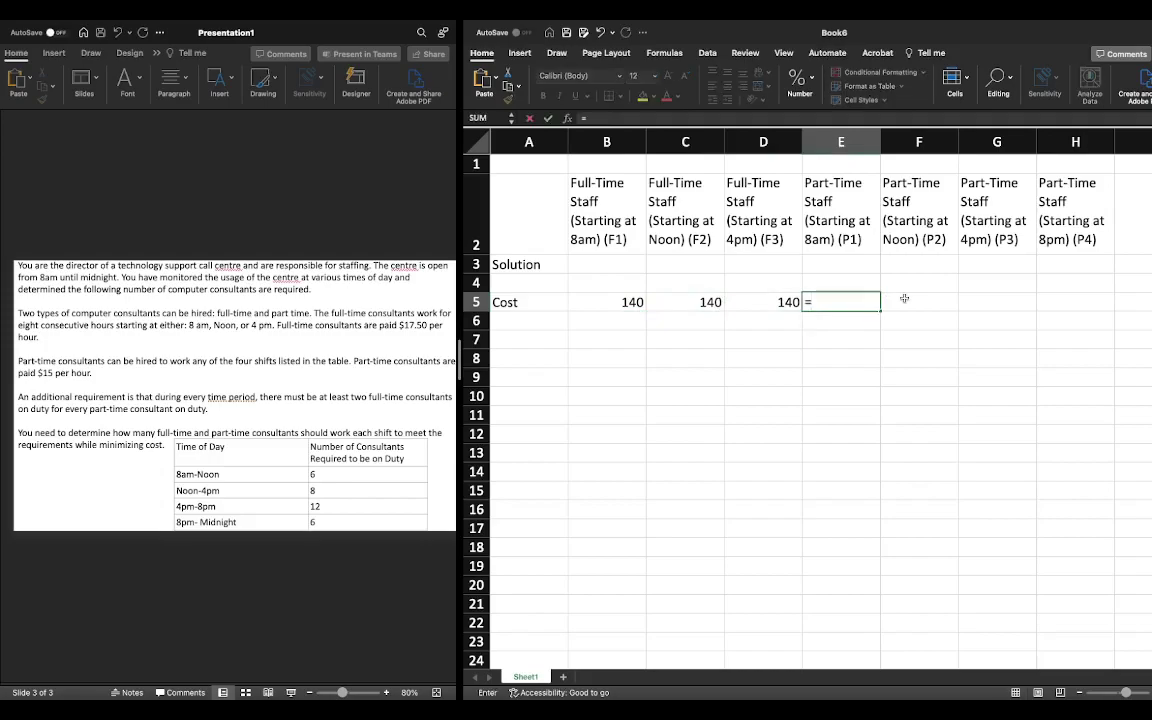
type("15*4")
key("Return")
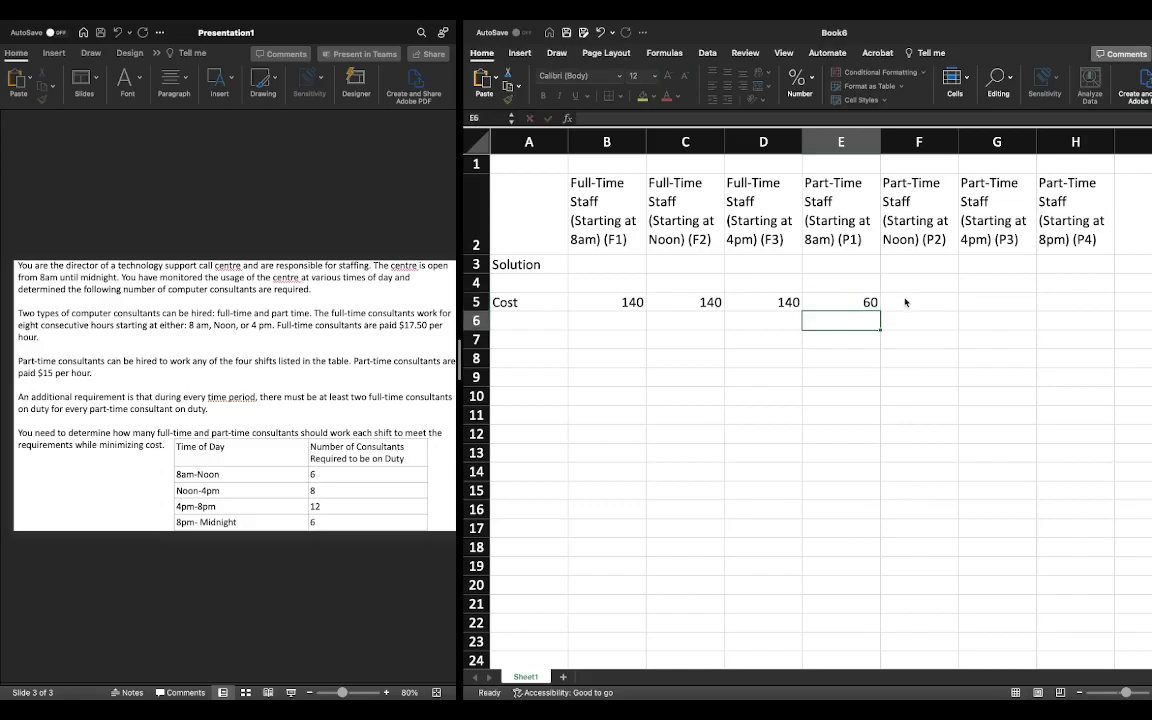
left_click_drag(881, 311, 1060, 306)
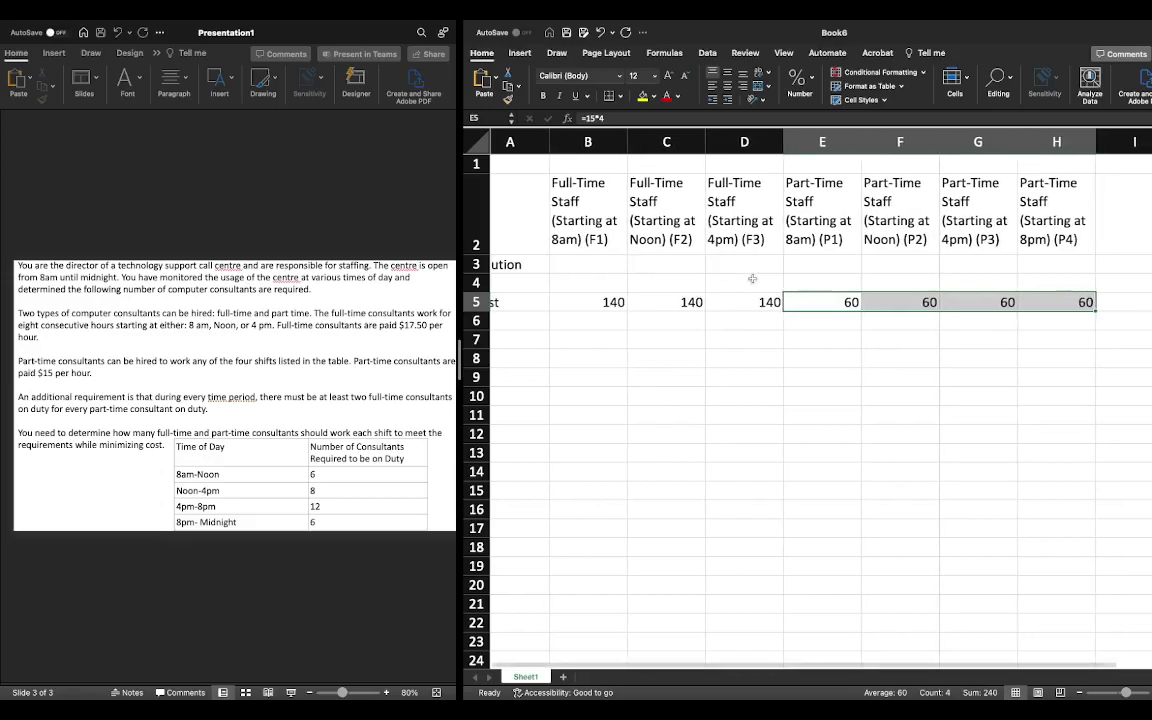
- Give the solution cells B3:H3 outline and inside borders with a solid line style
left_click_drag(628, 261, 1057, 268)
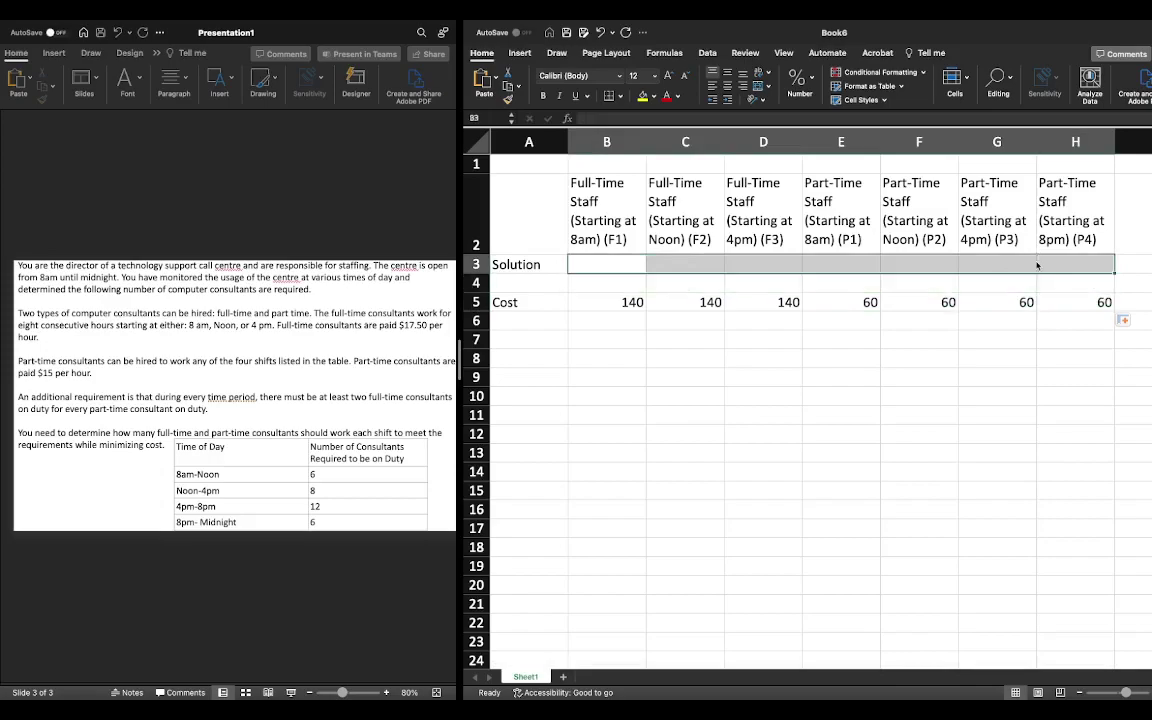
right_click(934, 238)
left_click(862, 436)
left_click(975, 327)
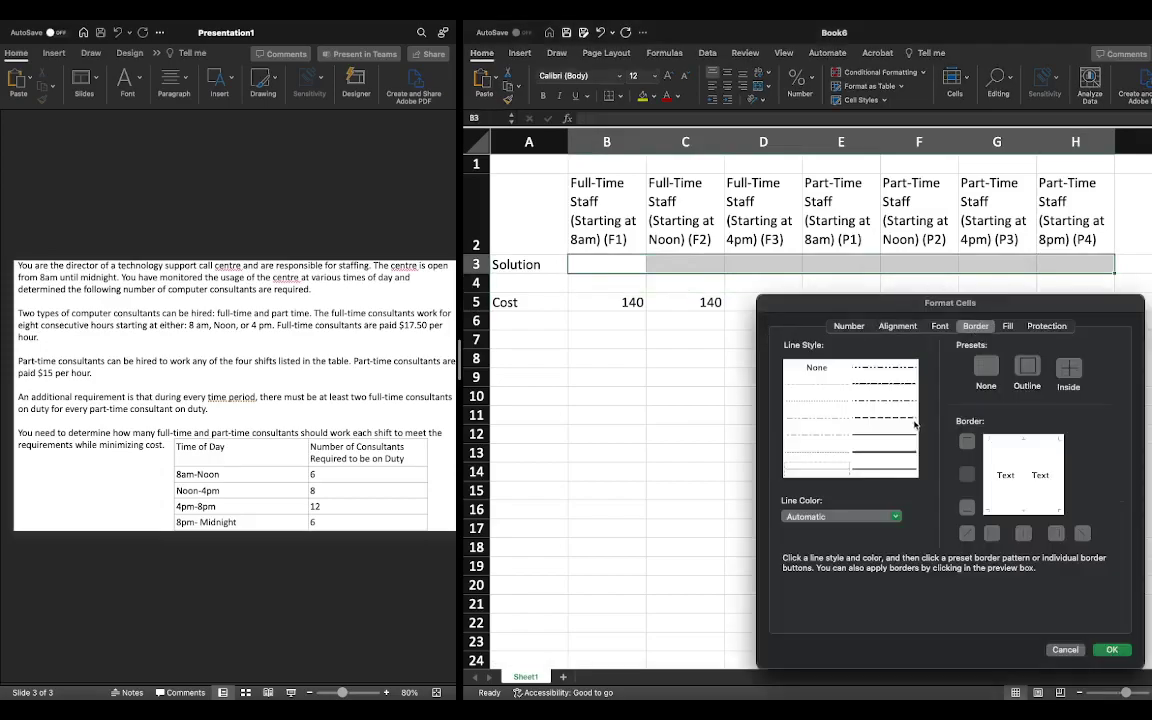
left_click(893, 441)
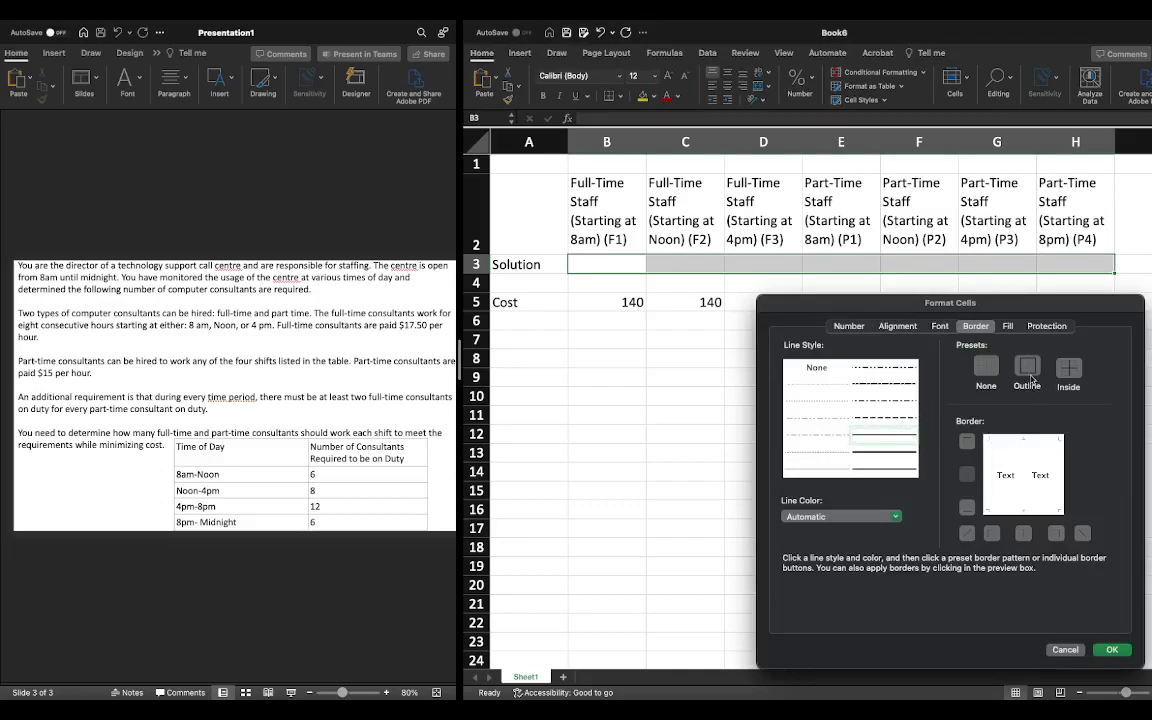
left_click(1070, 372)
- Set a yellow background fill for the solution cells B3:H3 and apply the cell formatting
left_click(1007, 326)
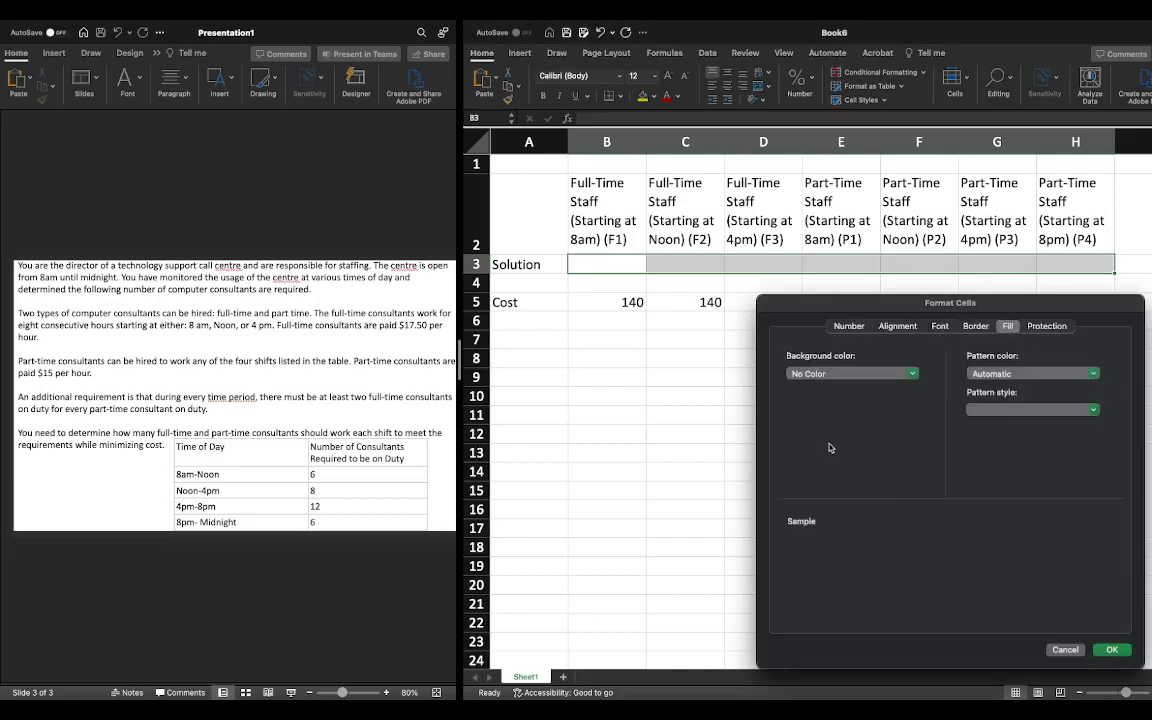
left_click(860, 374)
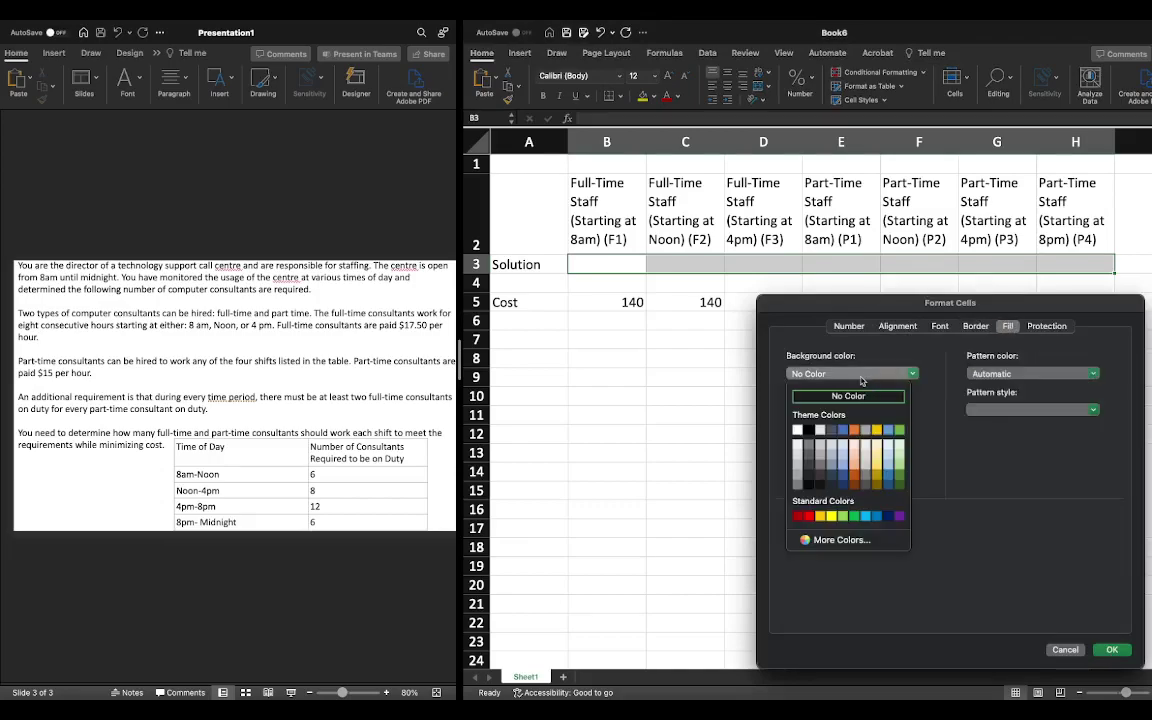
left_click(831, 516)
left_click(1112, 649)
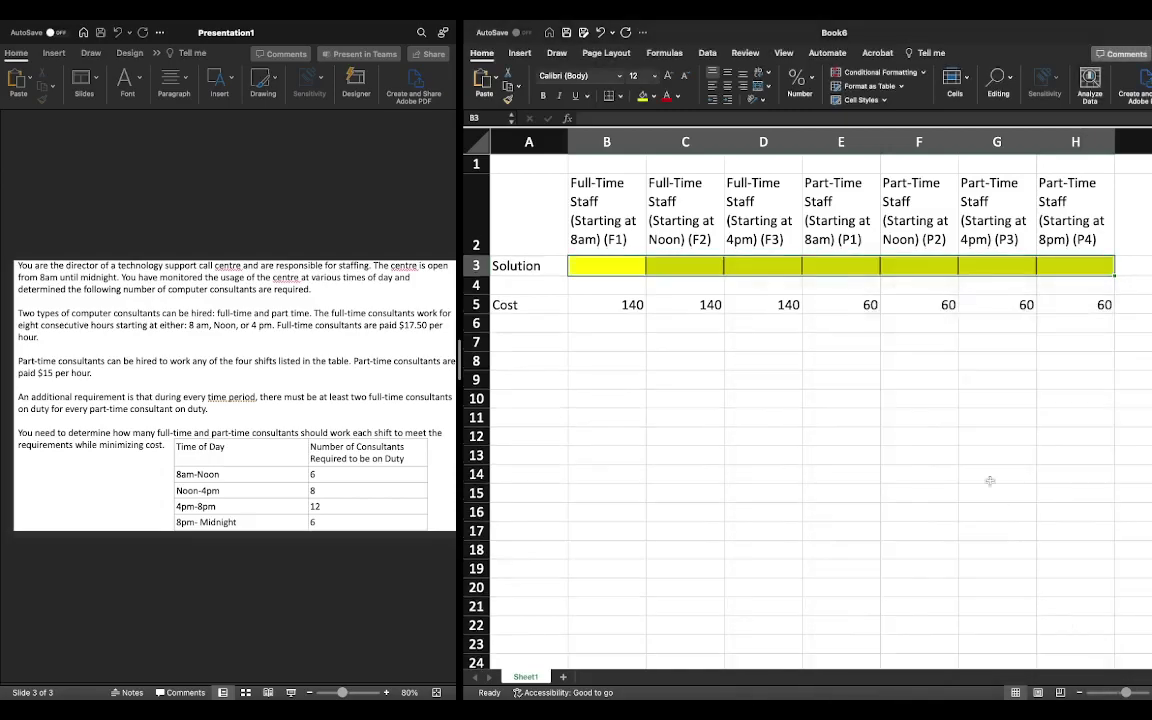
left_click(977, 402)
- Enter the header "Total Cost" in cell I4
scroll(985, 399, "right", 2)
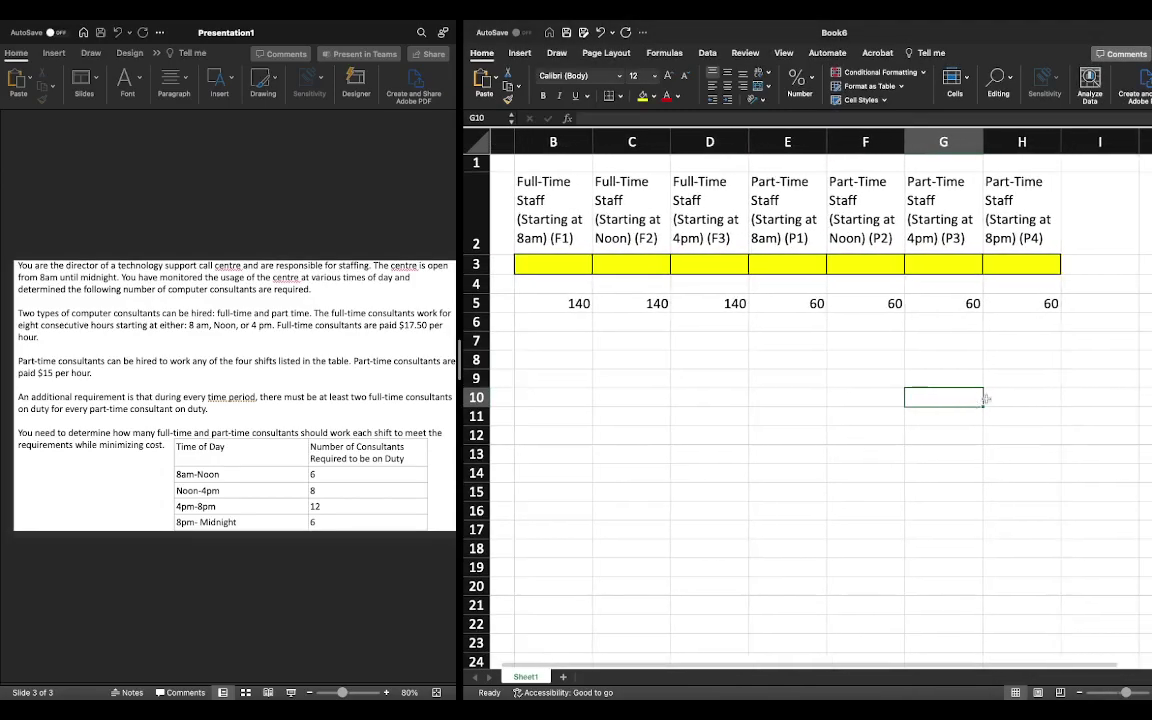
left_click(1107, 282)
type("Total Cost")
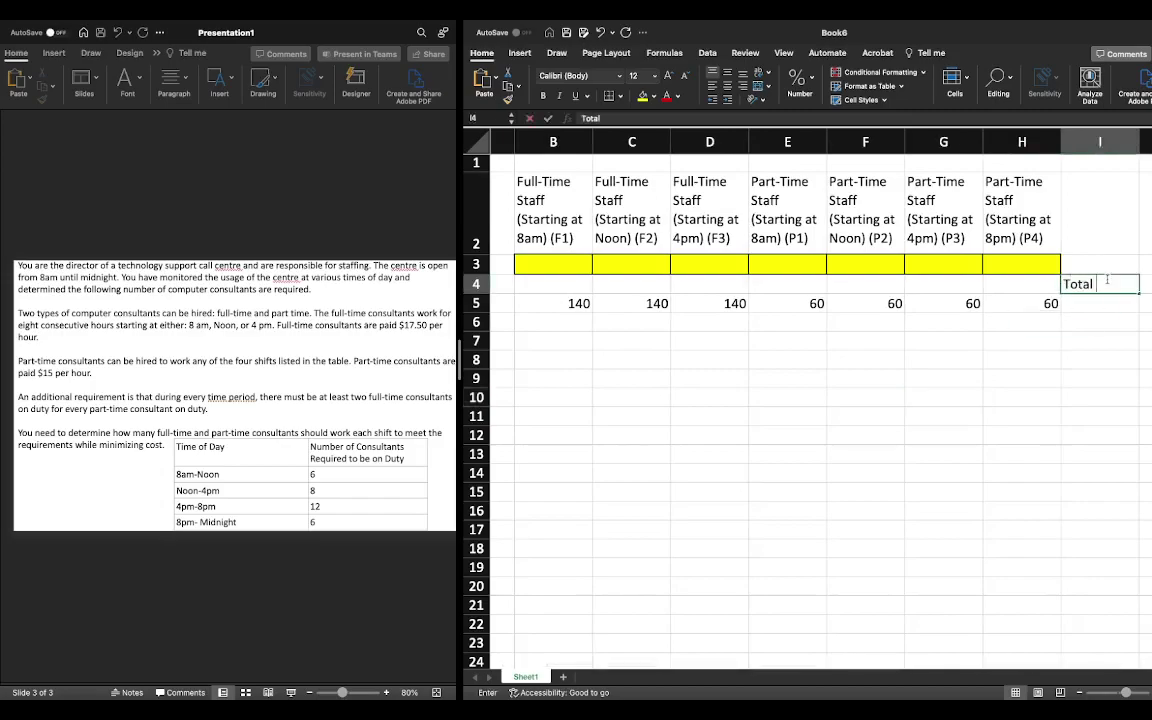
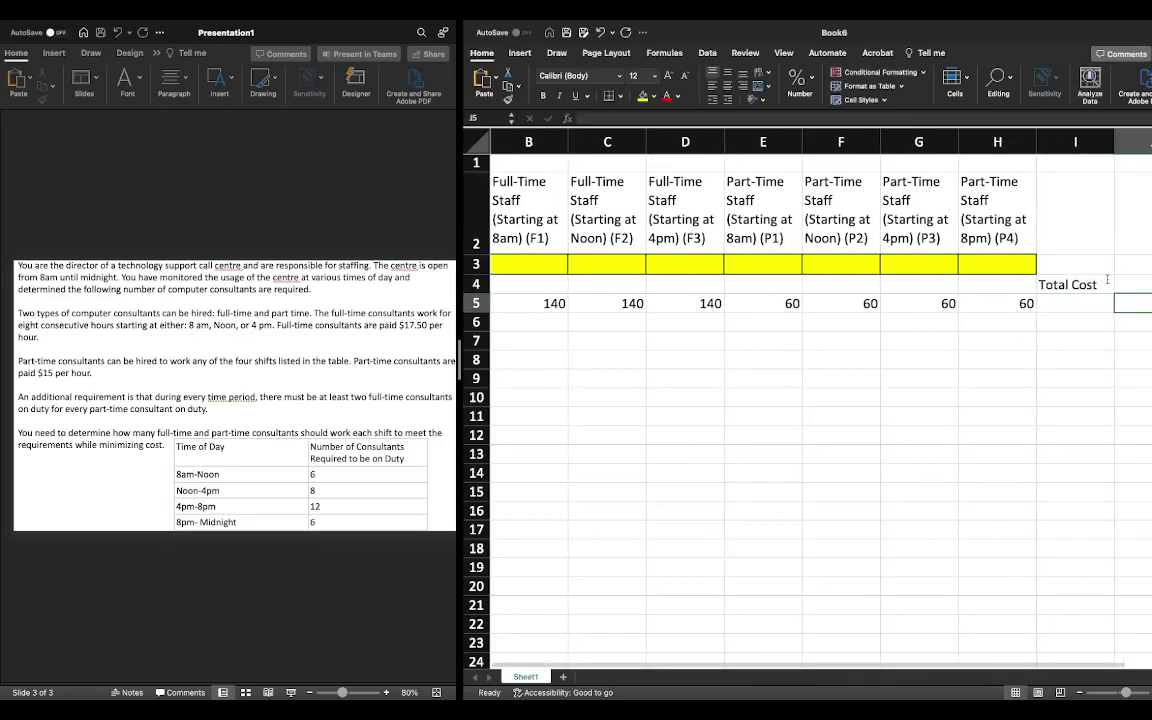
- Write the start of the objective function as text in cell J5: "Min Z= $140(F1+F2+F3)+ 60(P1+P2"
scroll(1072, 324, "right", 1)
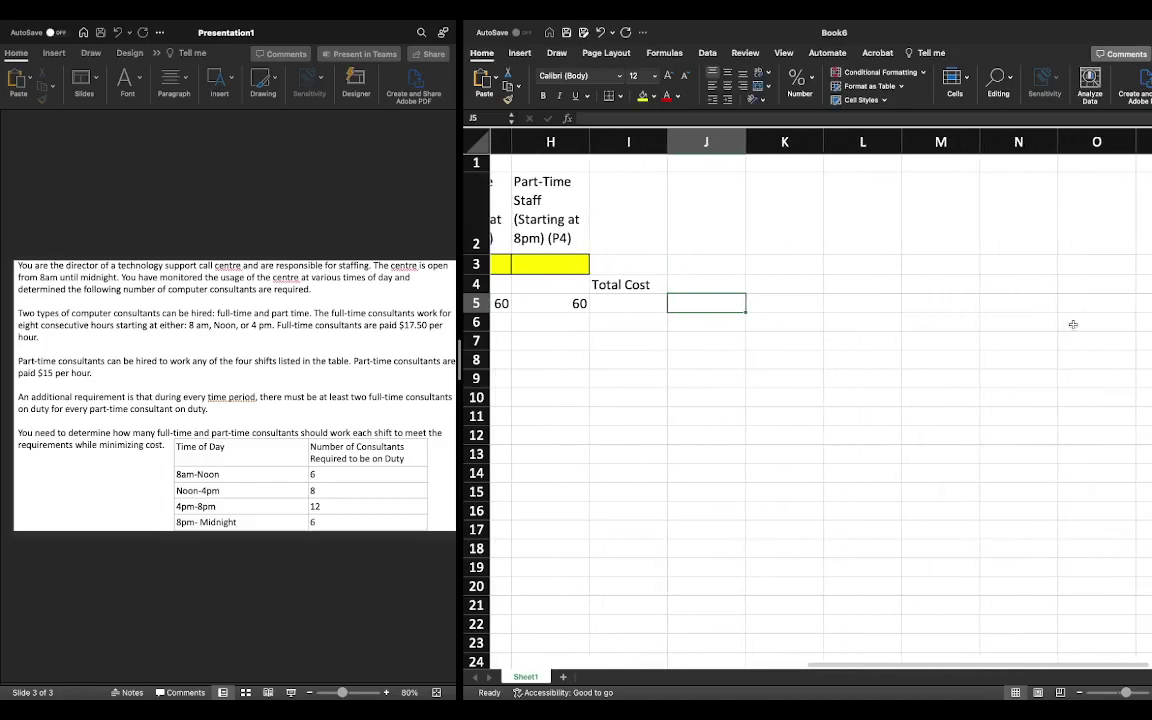
type("Min Z")
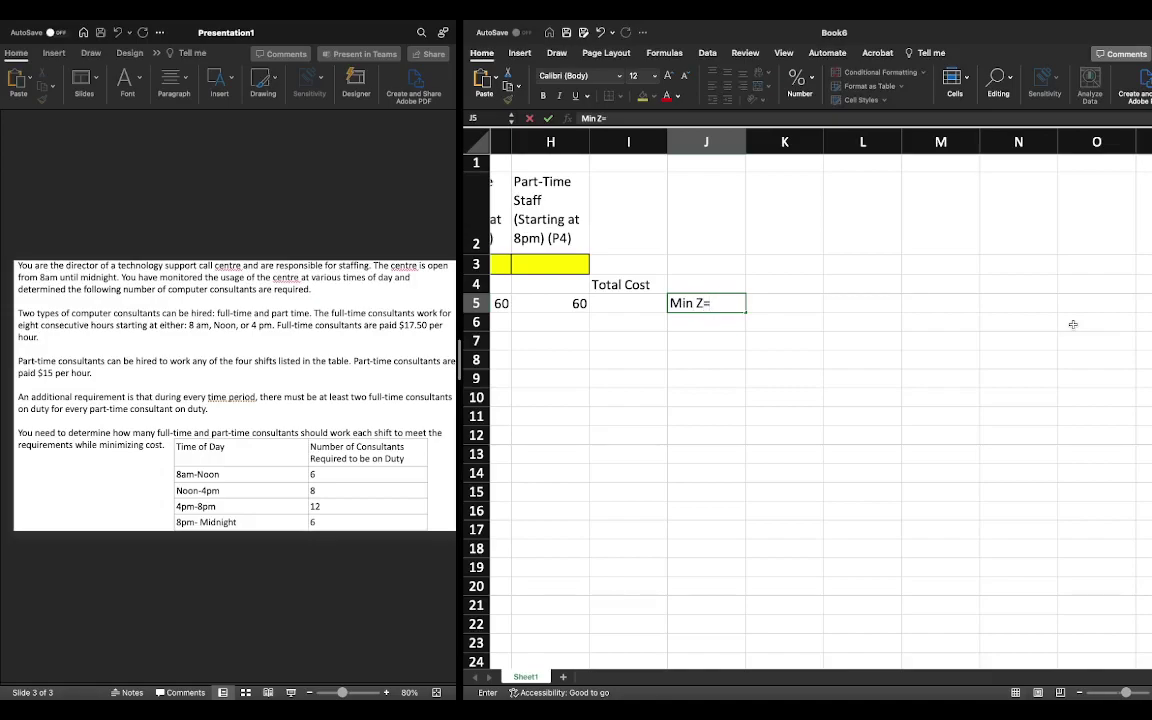
type("= $140(F1+F2+F3")
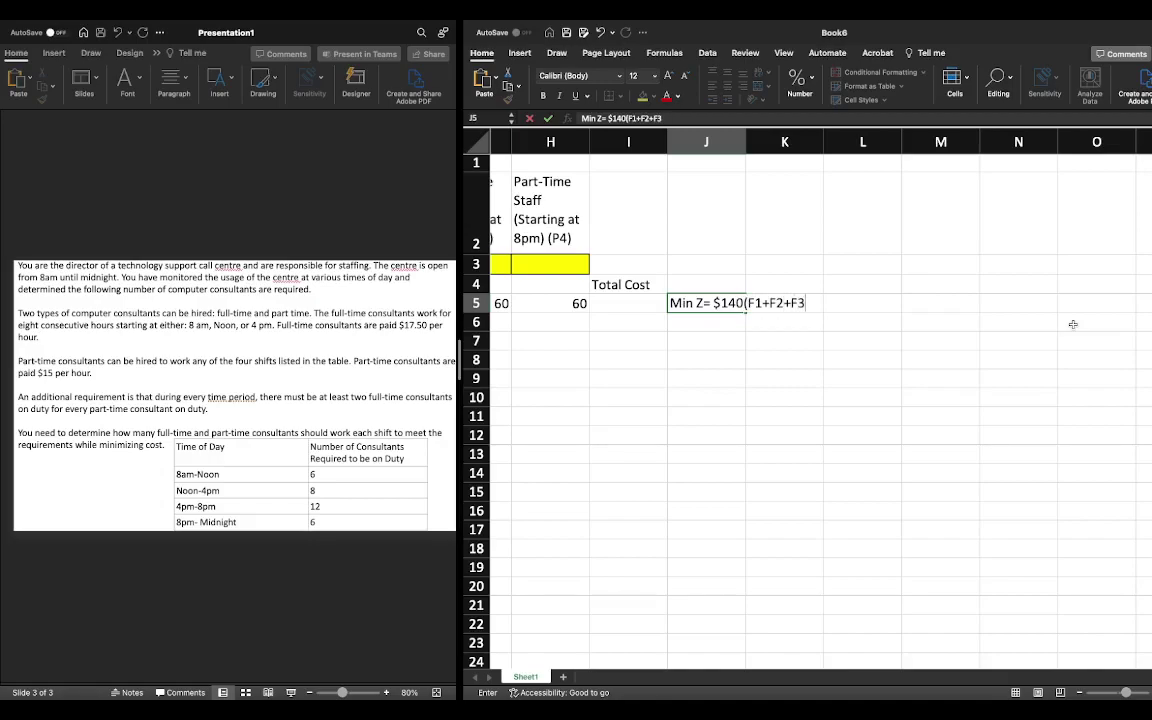
type(")+  60(P1)P2P")
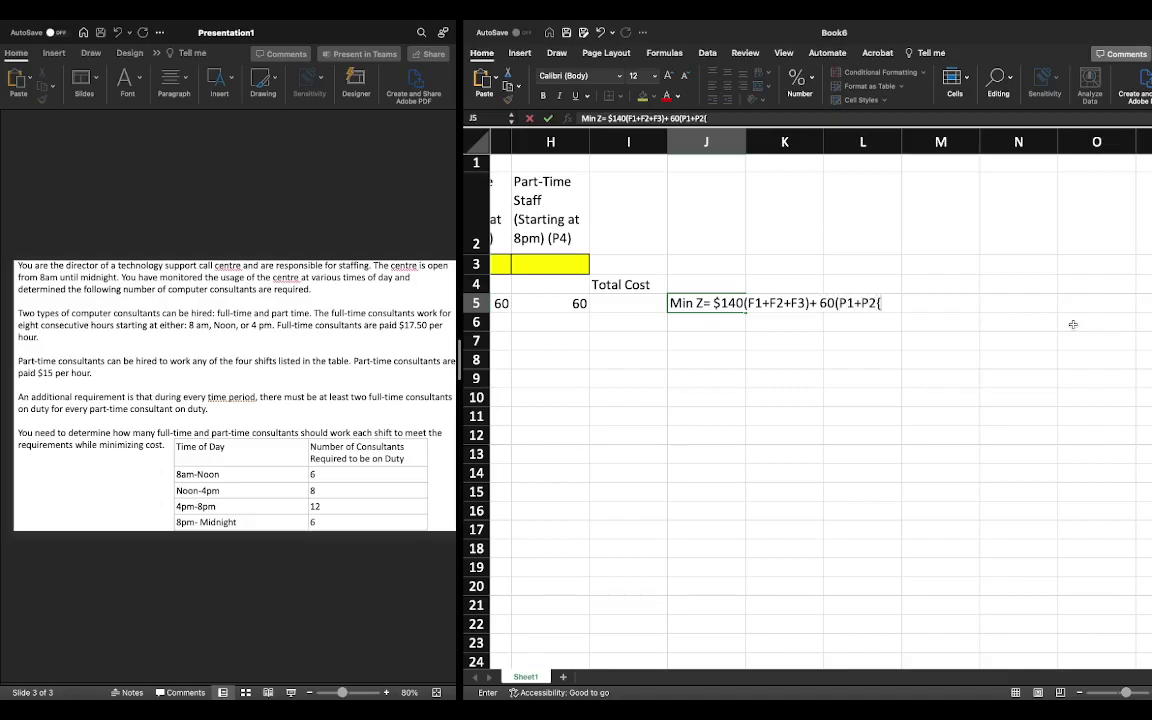
key("Return")
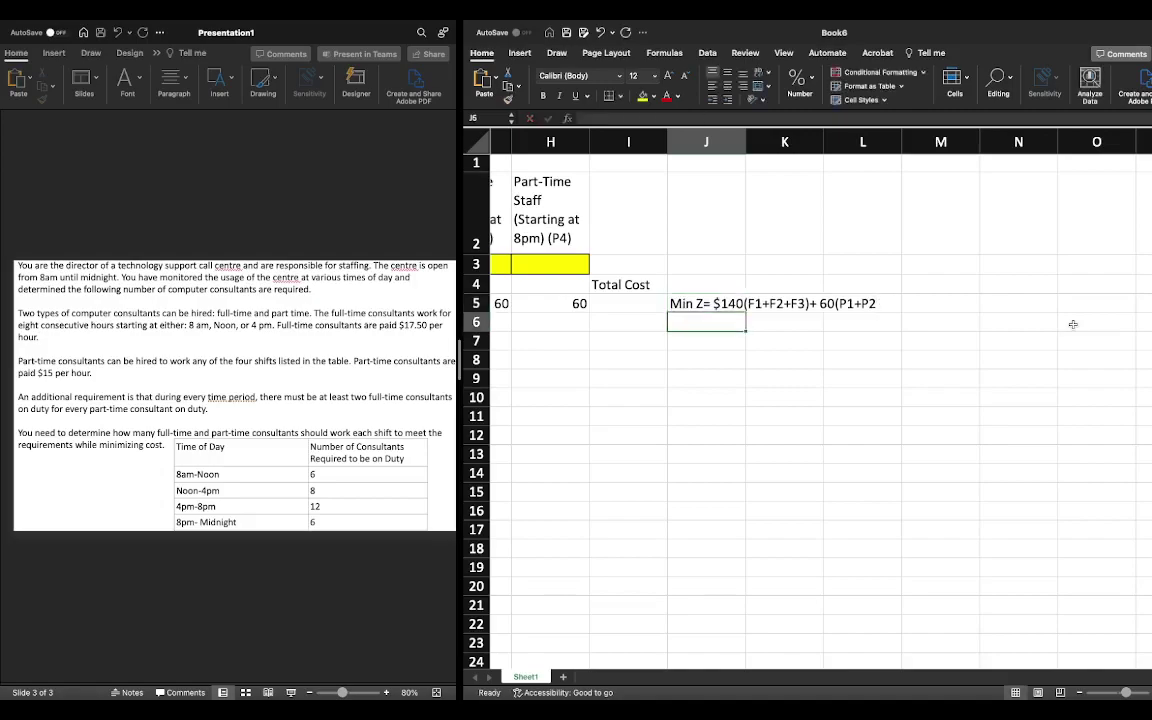
- Complete the objective function text in J5 by appending "+P3+P4)"
left_click(705, 303)
left_click(748, 119)
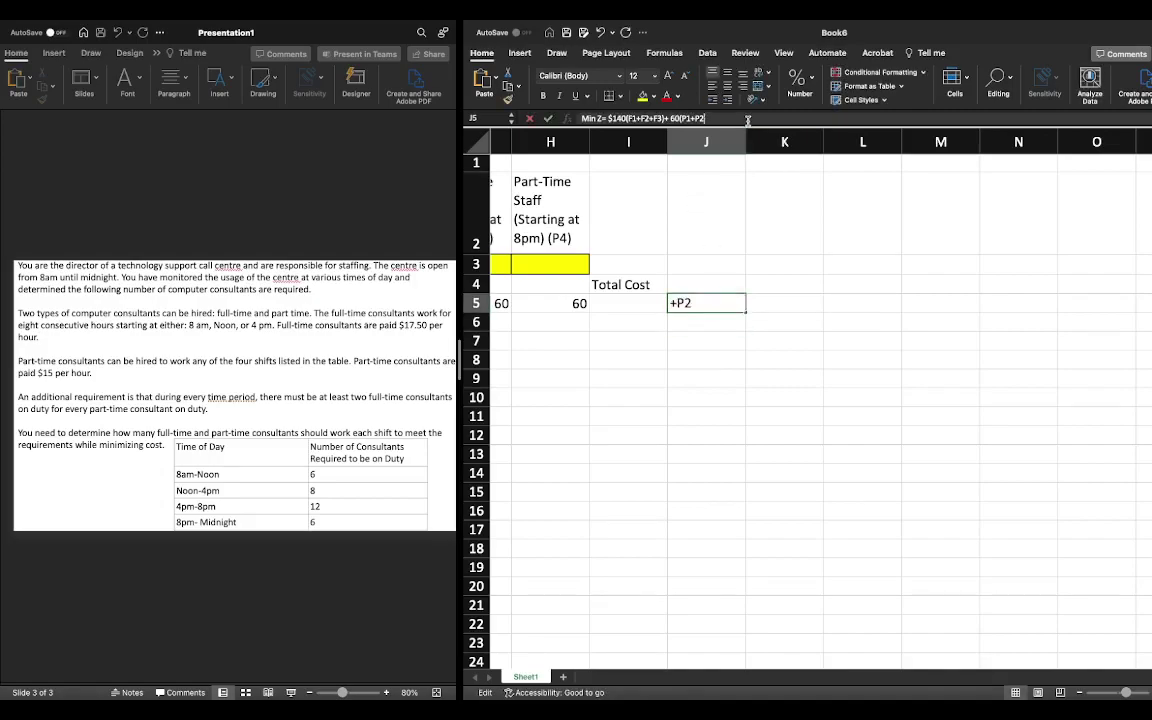
type("+P3")
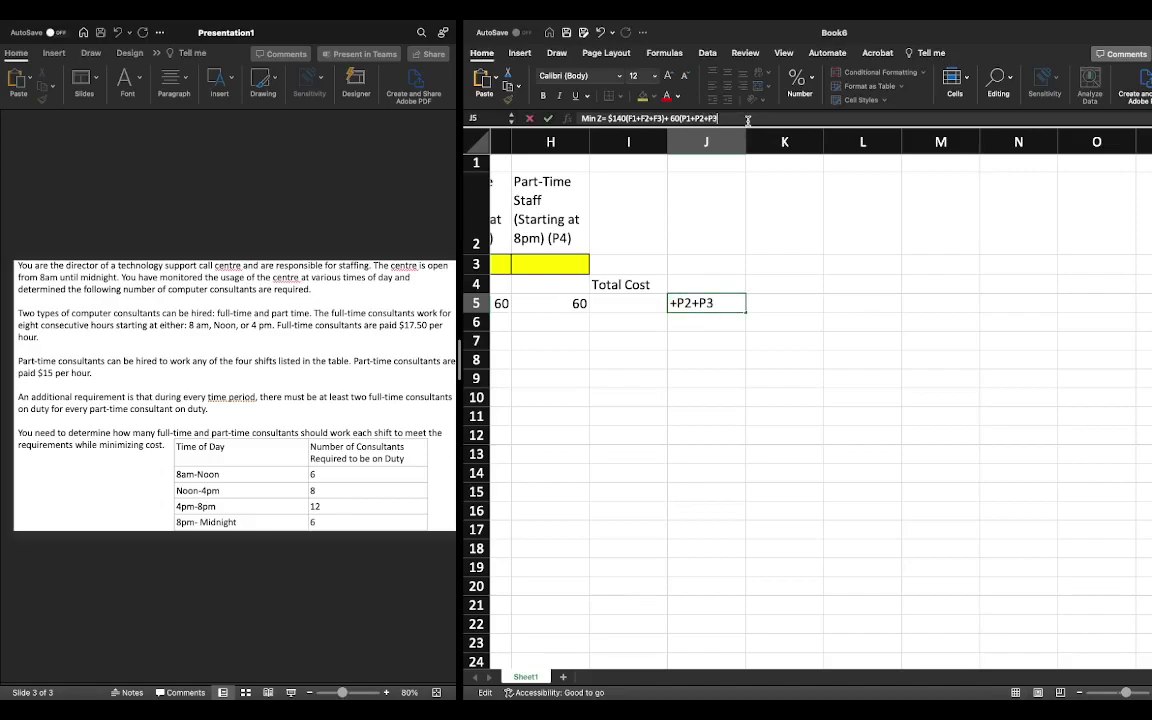
type("+P4)")
key("Return")
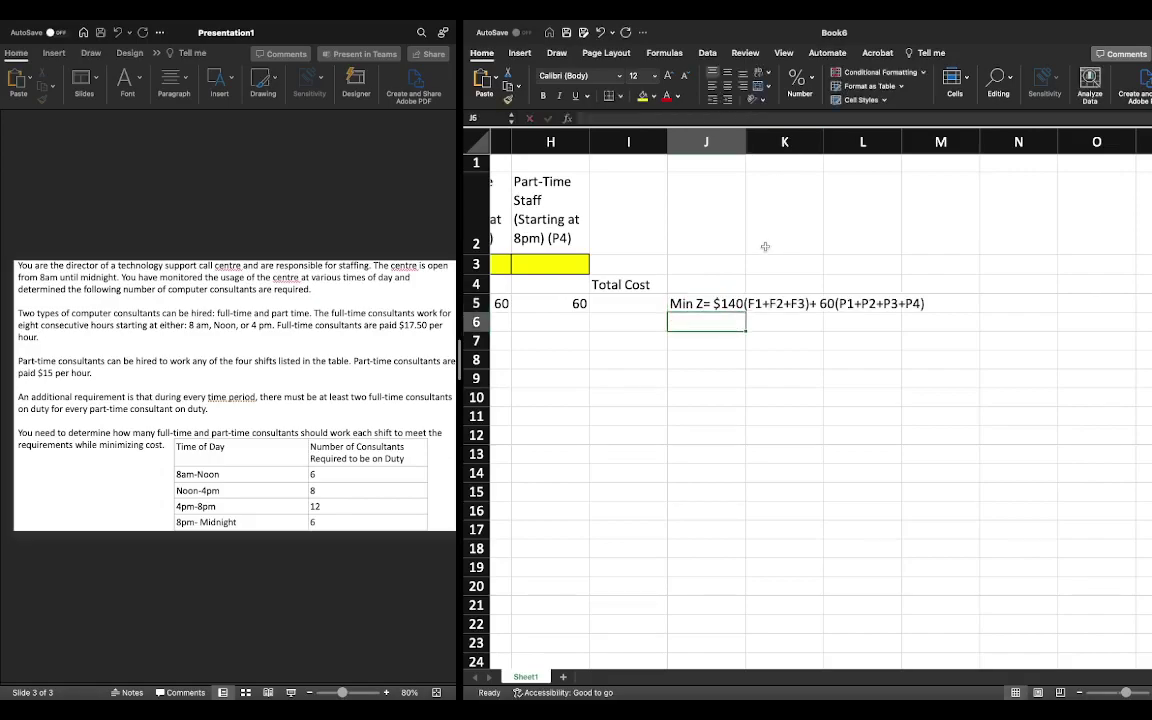
scroll(755, 266, "left", 2)
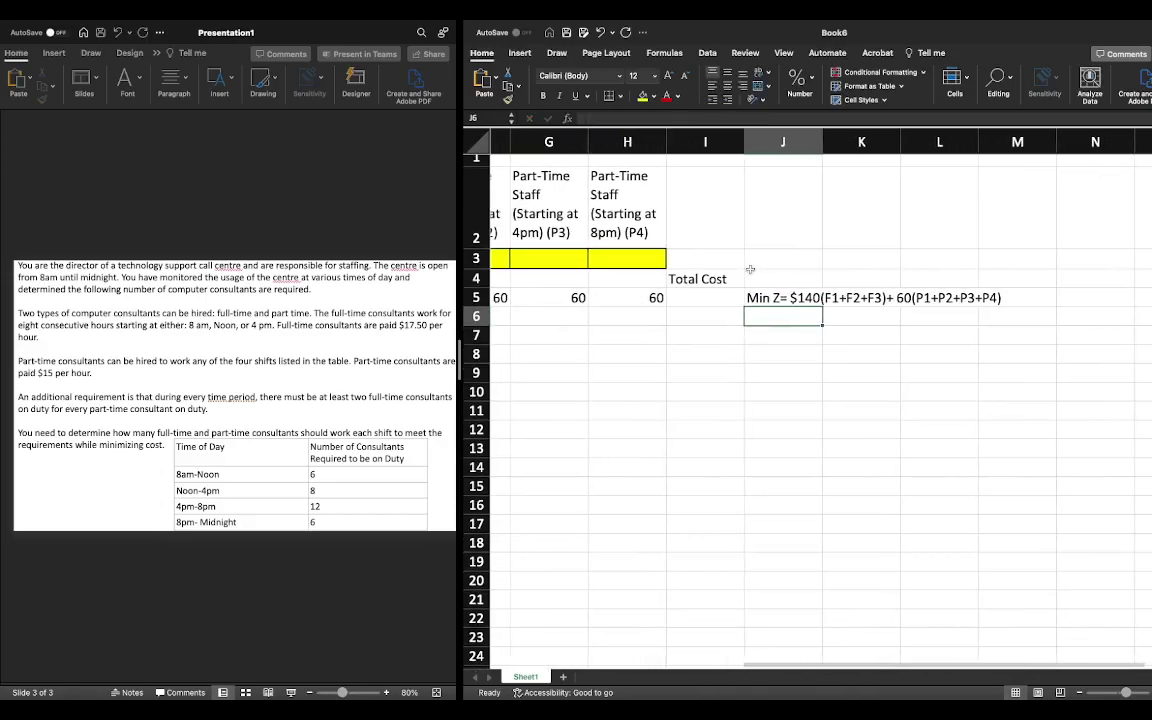
scroll(748, 269, "left", 2)
scroll(810, 280, "left", 4)
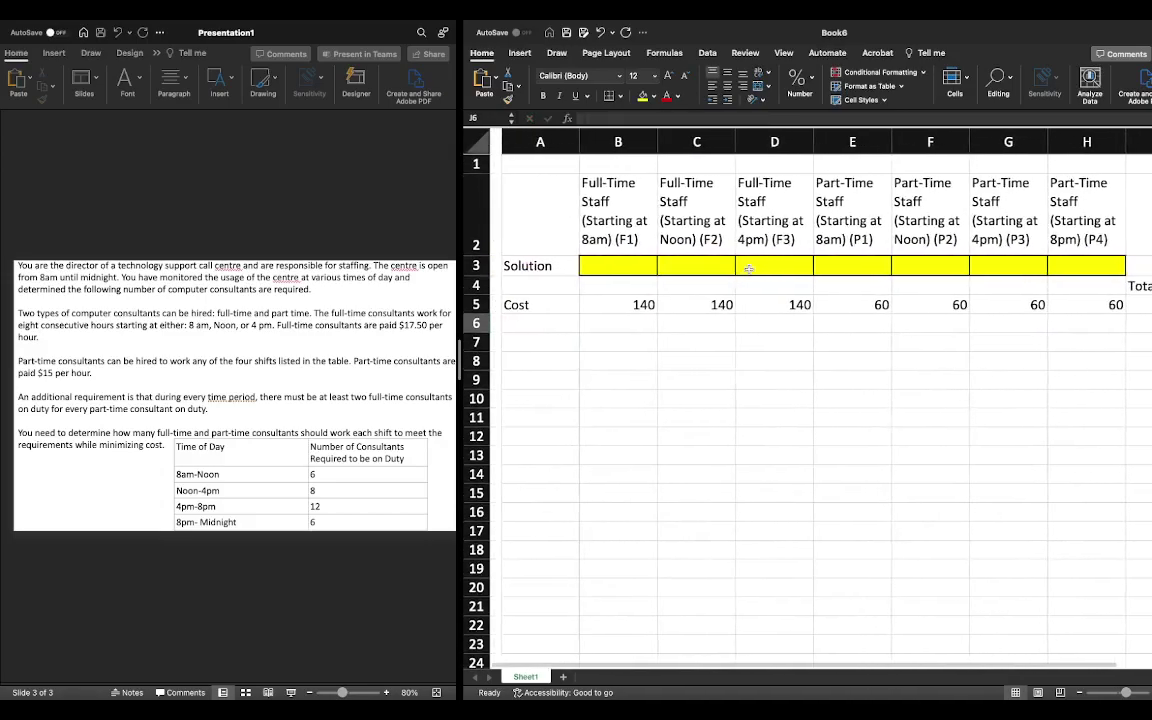
scroll(810, 280, "right", 1)
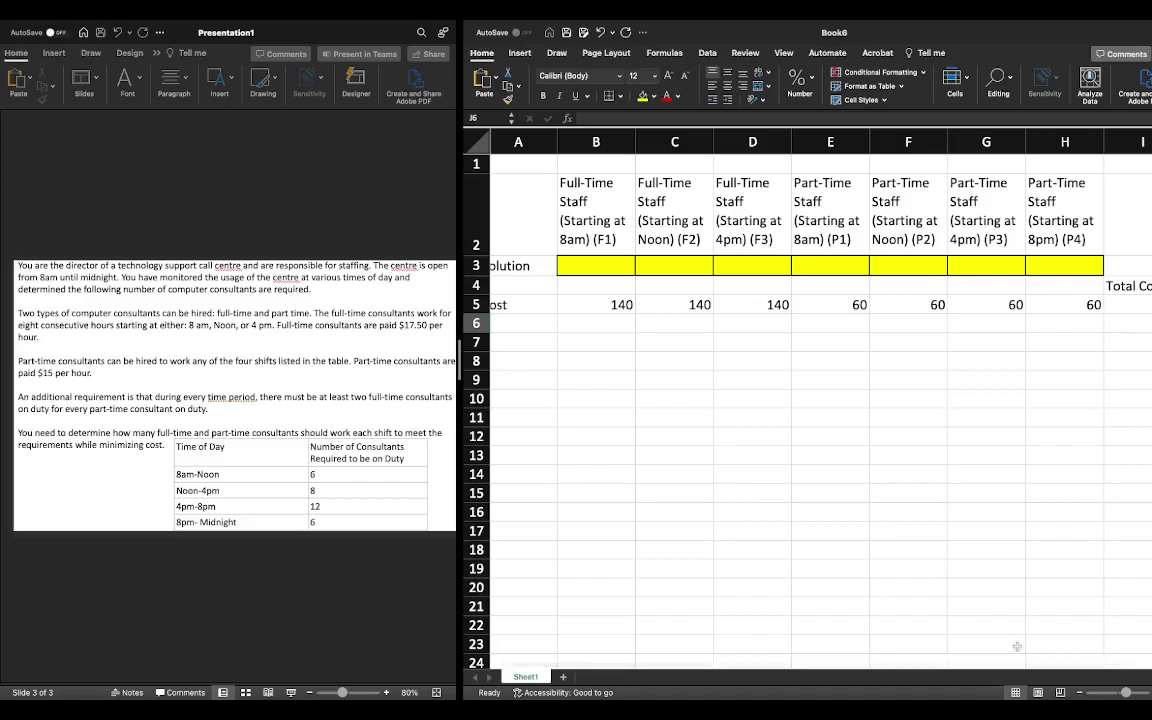
scroll(810, 400, "right", 3)
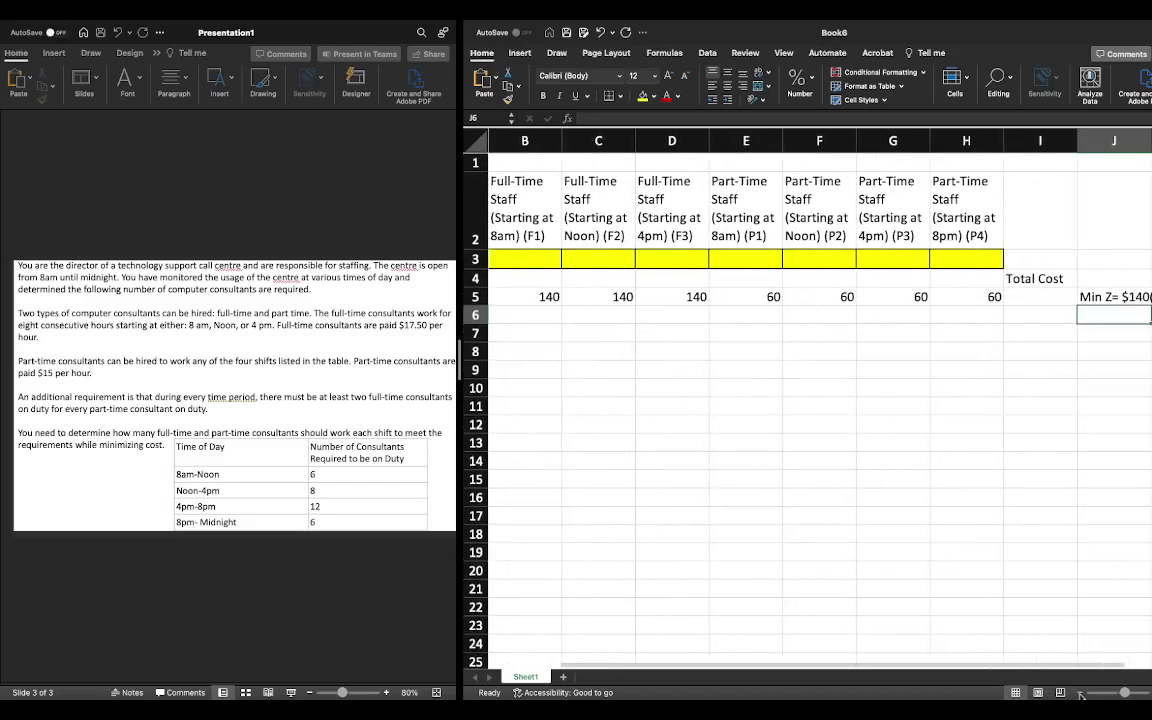
scroll(867, 561, "left", 4)
scroll(868, 564, "down", 1)
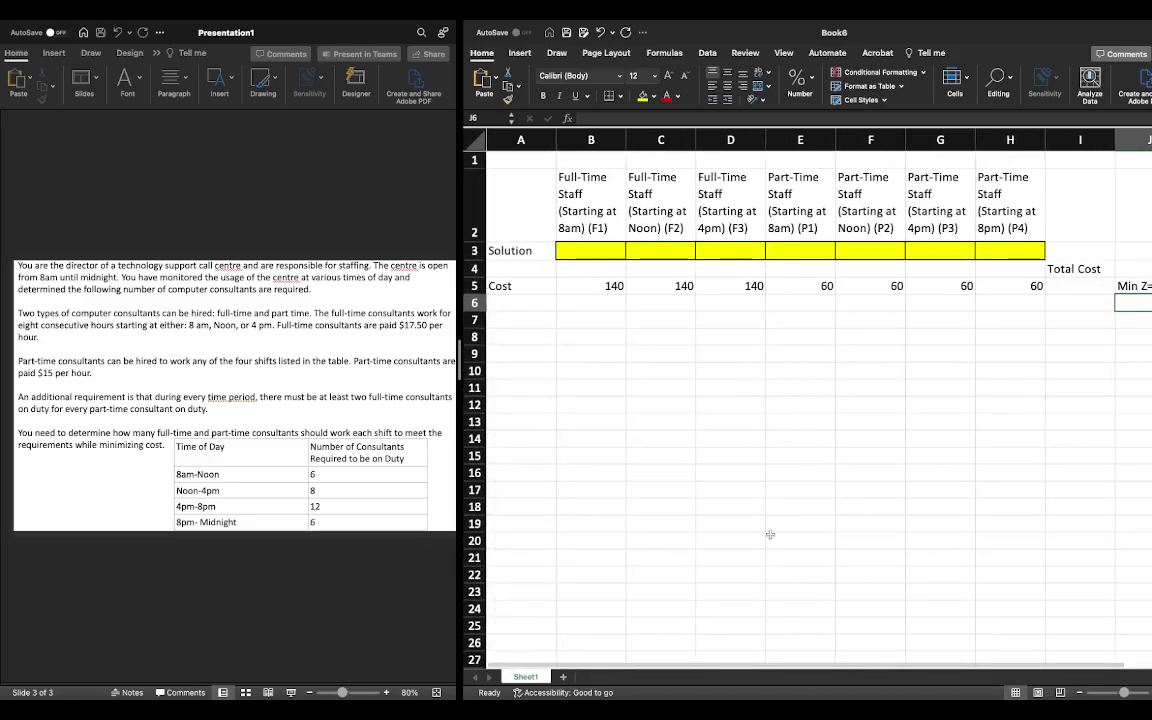
- Enter "Constraints" in A7 and "Staffing Requirment (8am-Noon)" in A8, and widen column A to fit the label
left_click(517, 319)
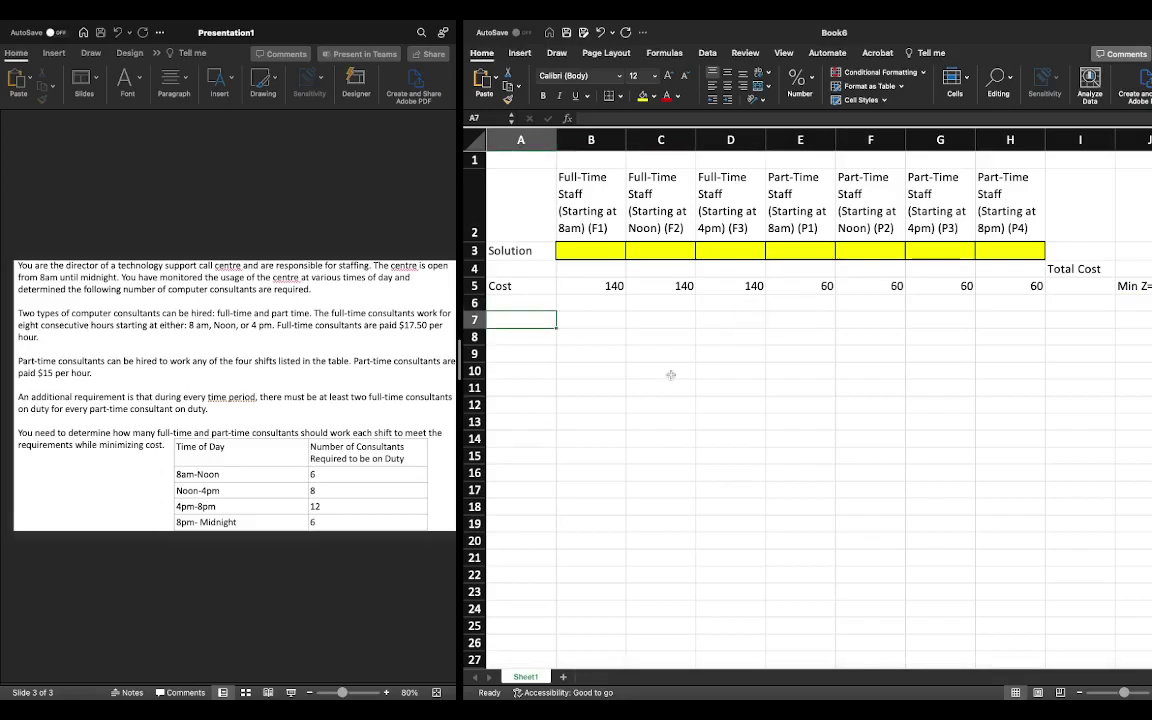
type("Constr")
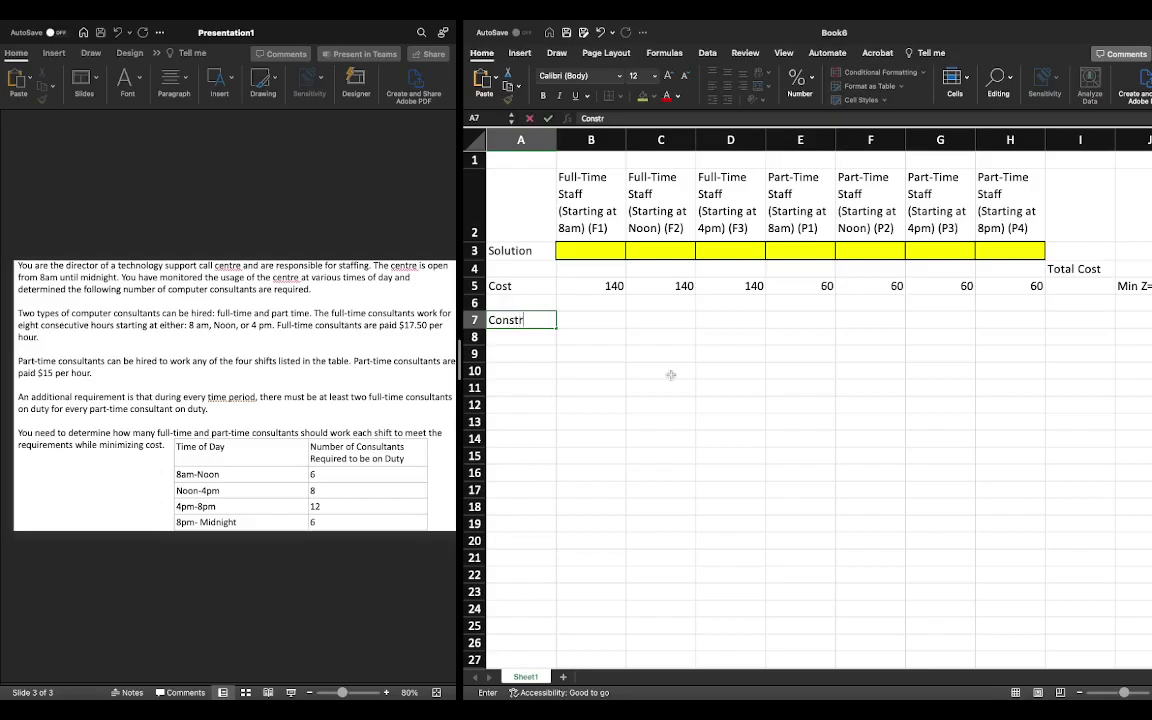
type("atiints")
key("Return")
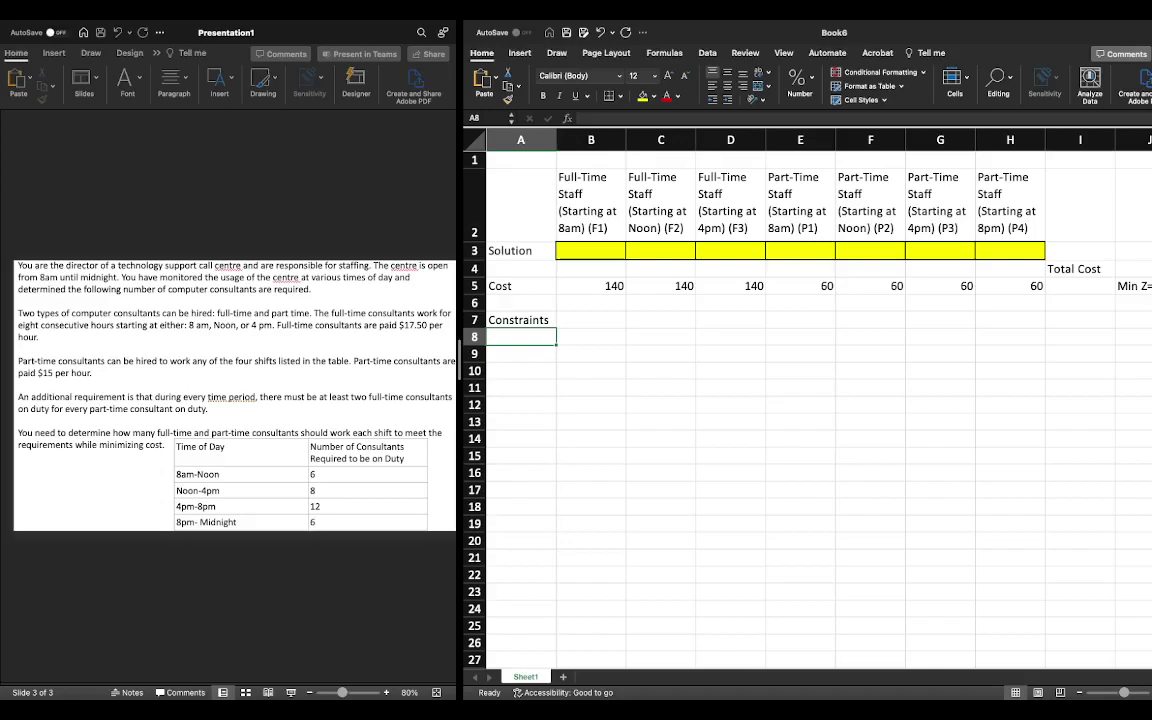
type("Staffing Requirment")
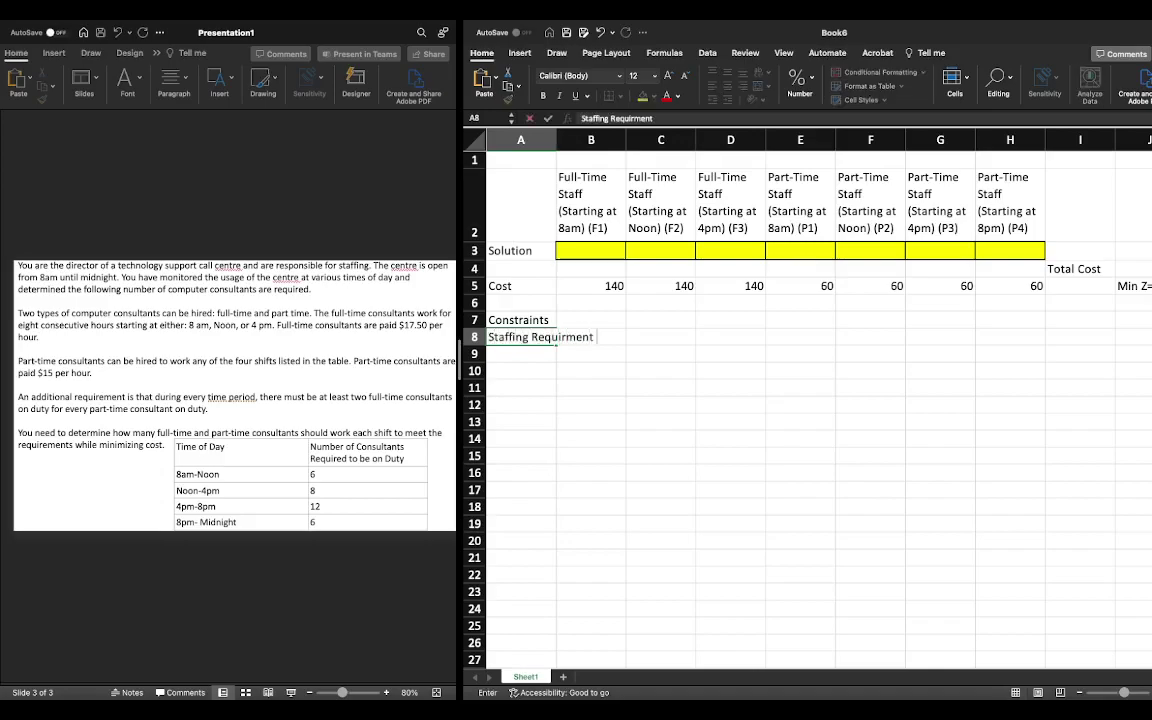
type(" (8am-Noon)")
key("Return")
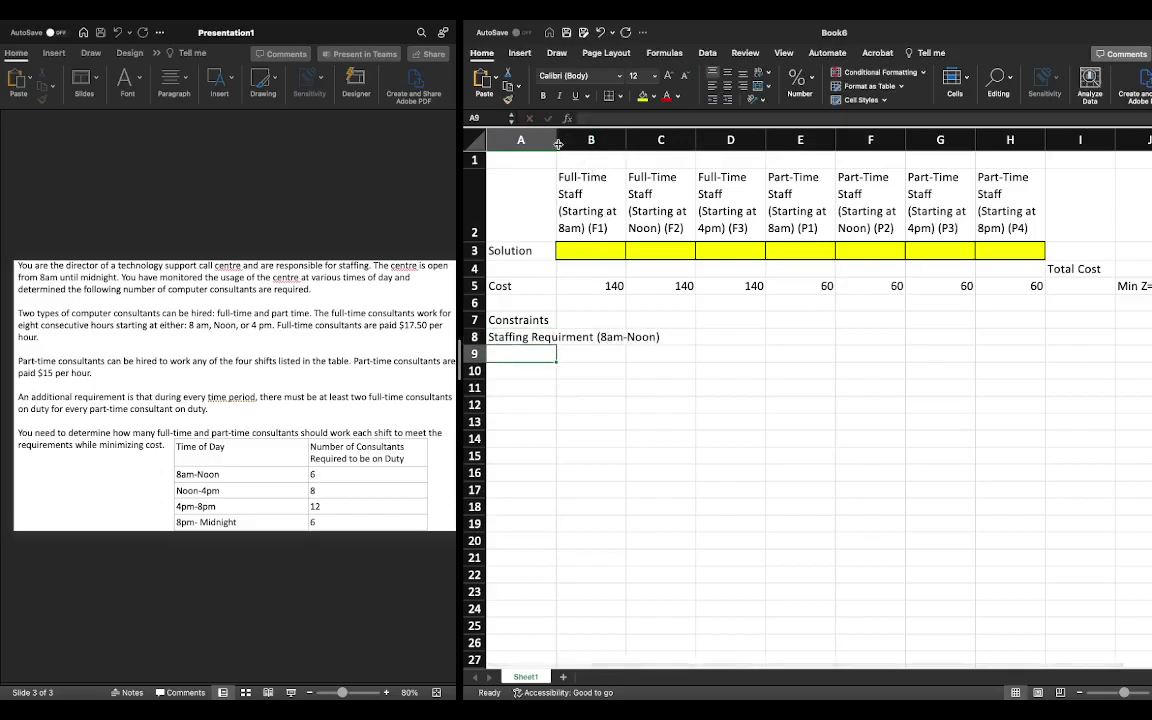
left_click_drag(556, 140, 671, 140)
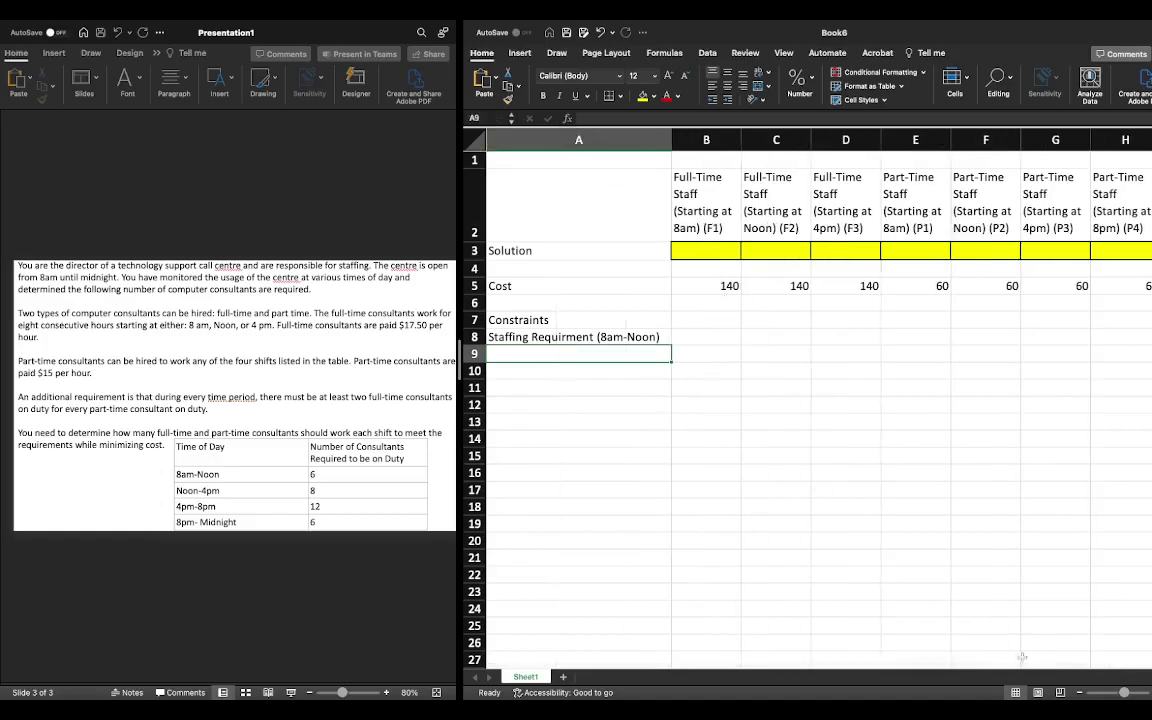
- Enter a coefficient of 1 for F1 (B8) and P1 (E8) in the 8am-Noon staffing row
left_click(1081, 693)
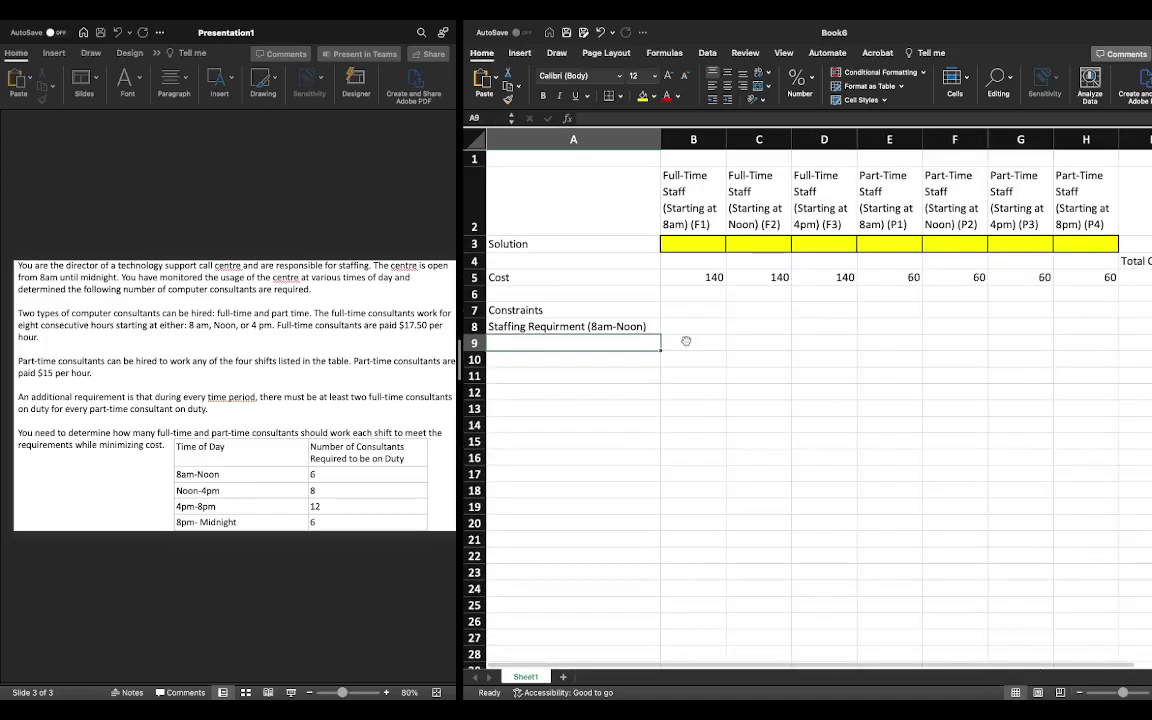
left_click(1079, 692)
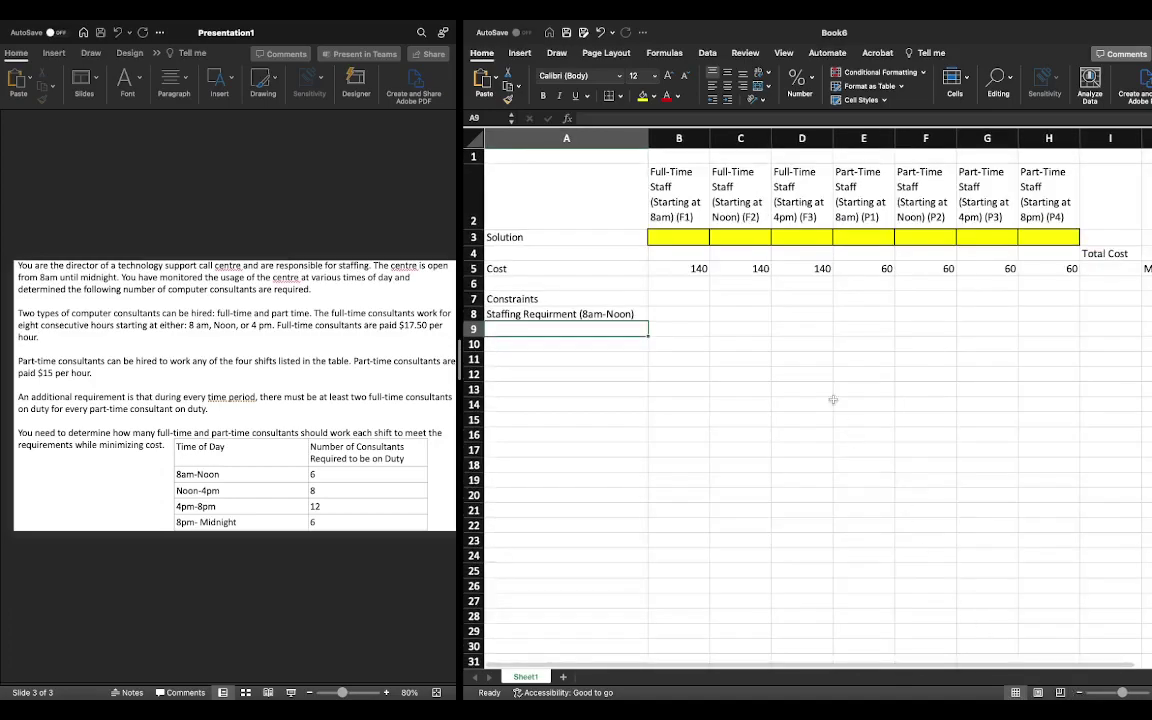
left_click(675, 311)
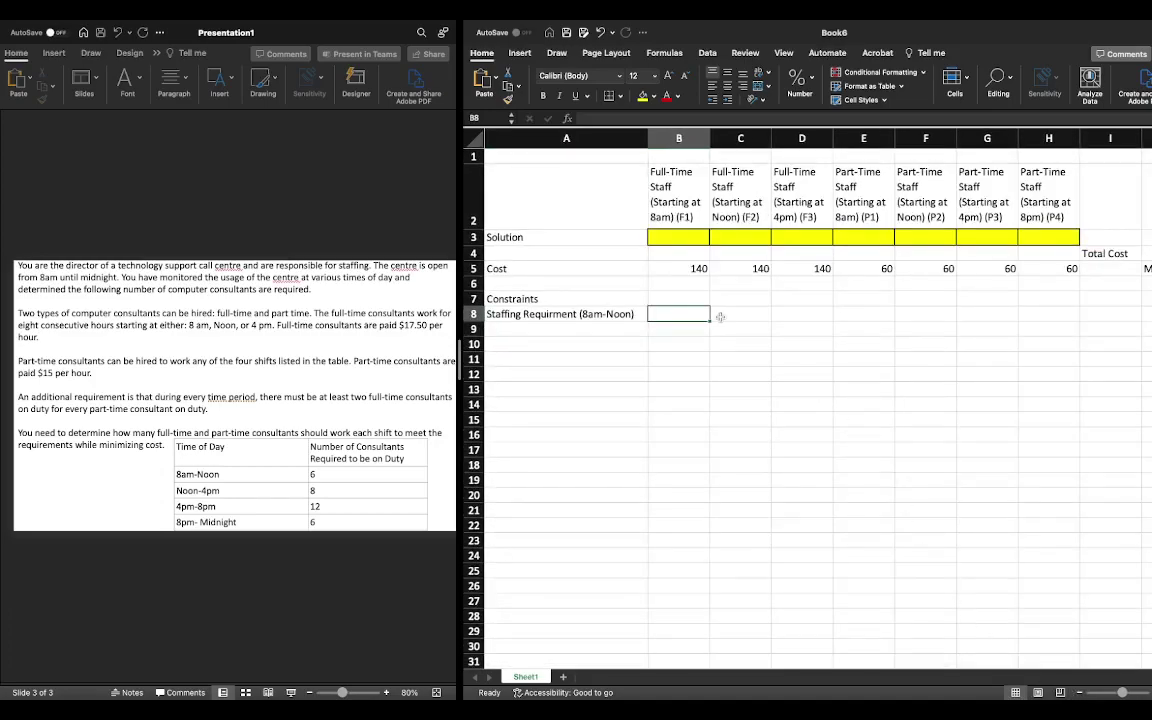
type("1")
key("Tab")
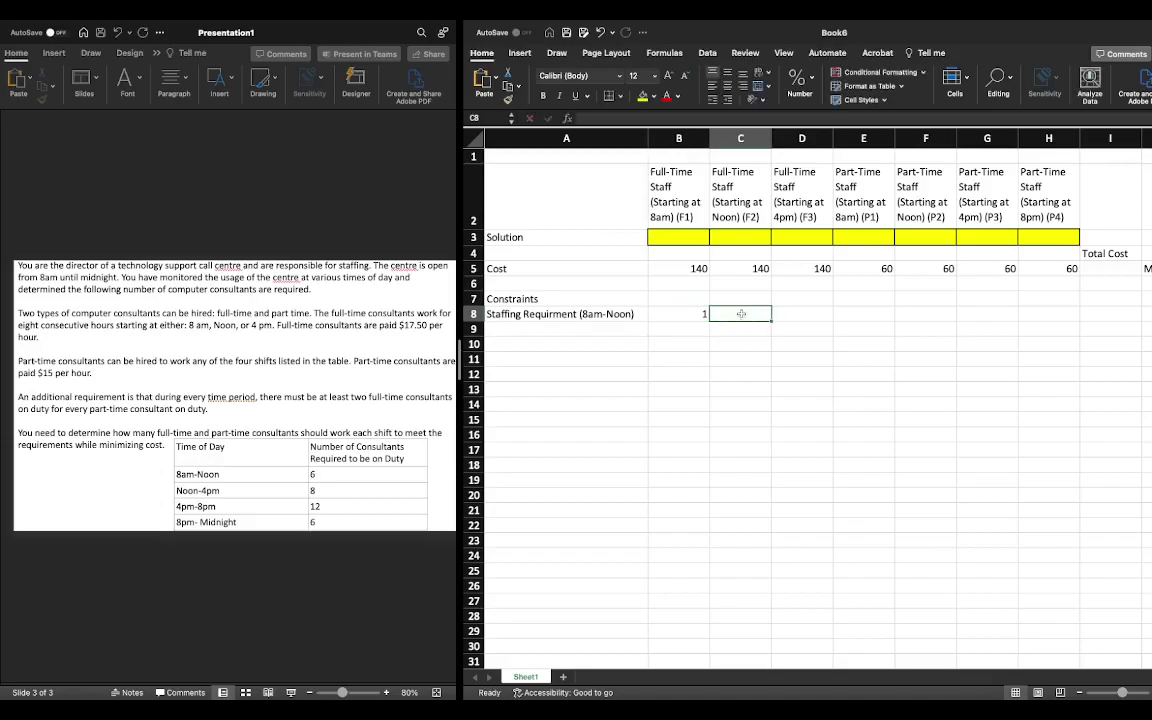
left_click(859, 314)
type("1")
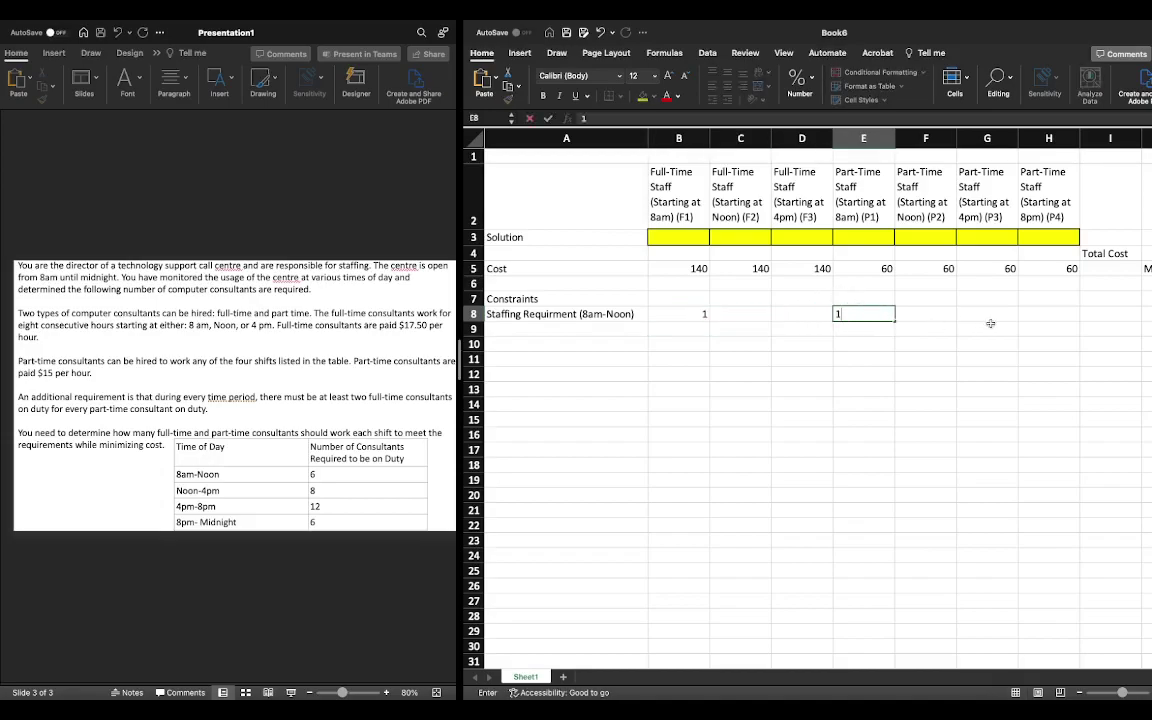
- Add the constraint headers "LHS" in I7 and "RHS" in K7
left_click(1112, 297)
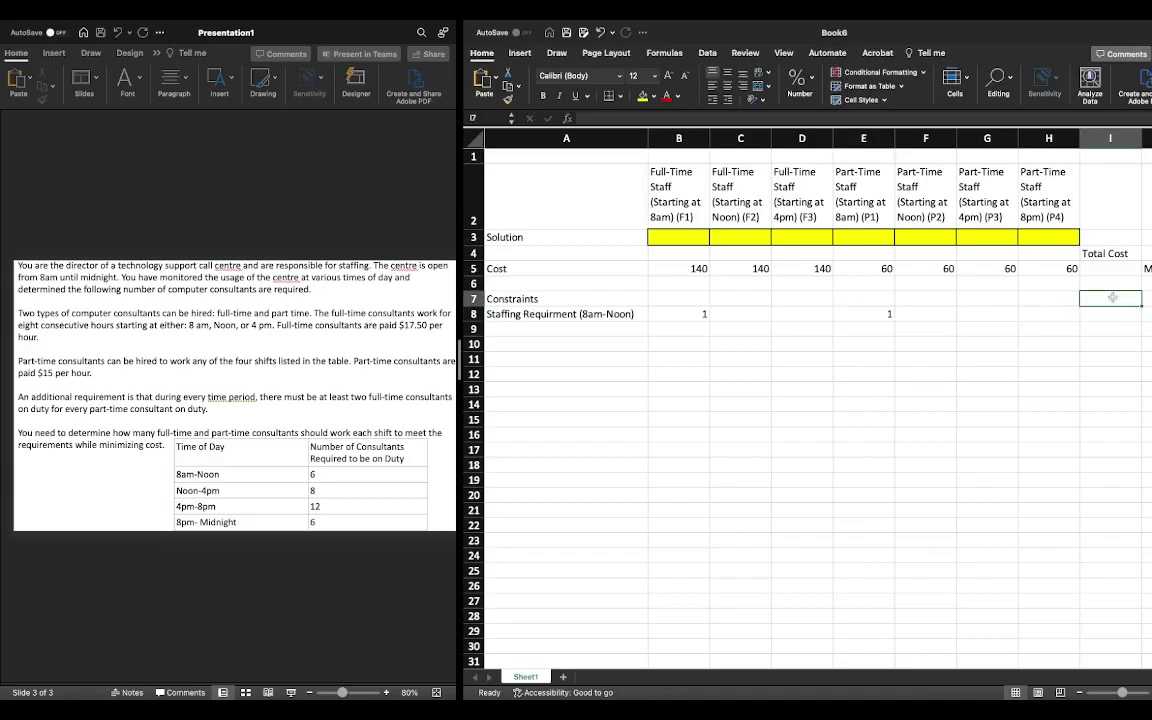
type("LHS")
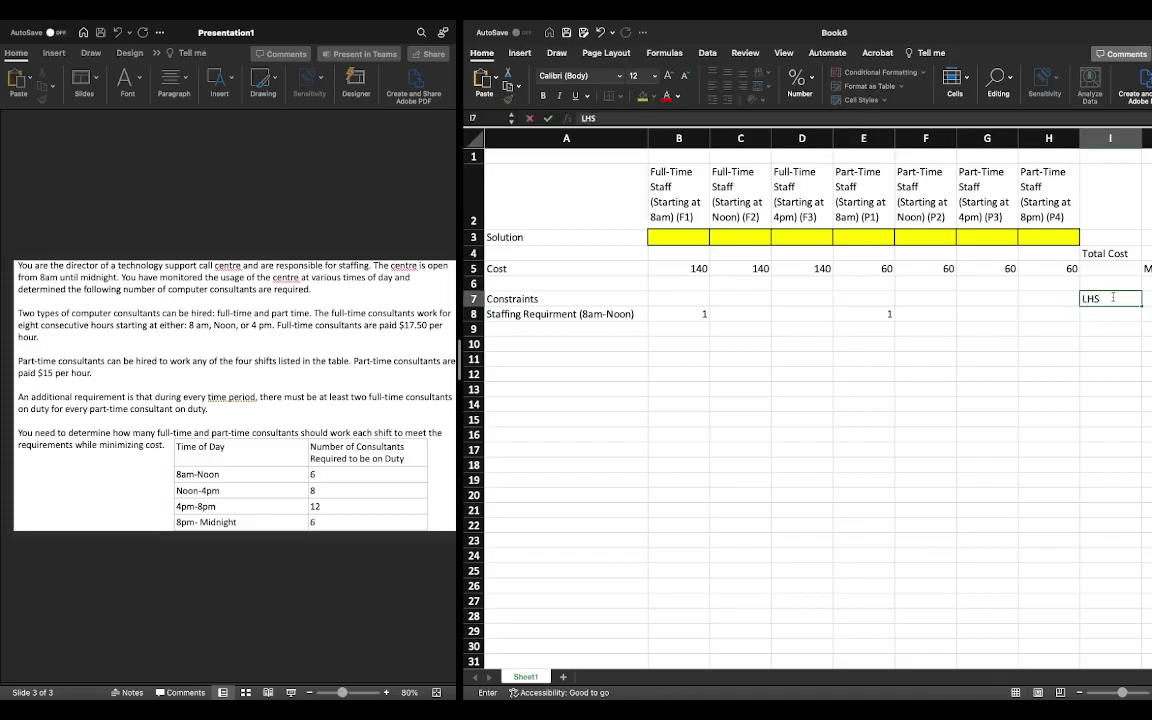
scroll(1112, 297, "right", 3)
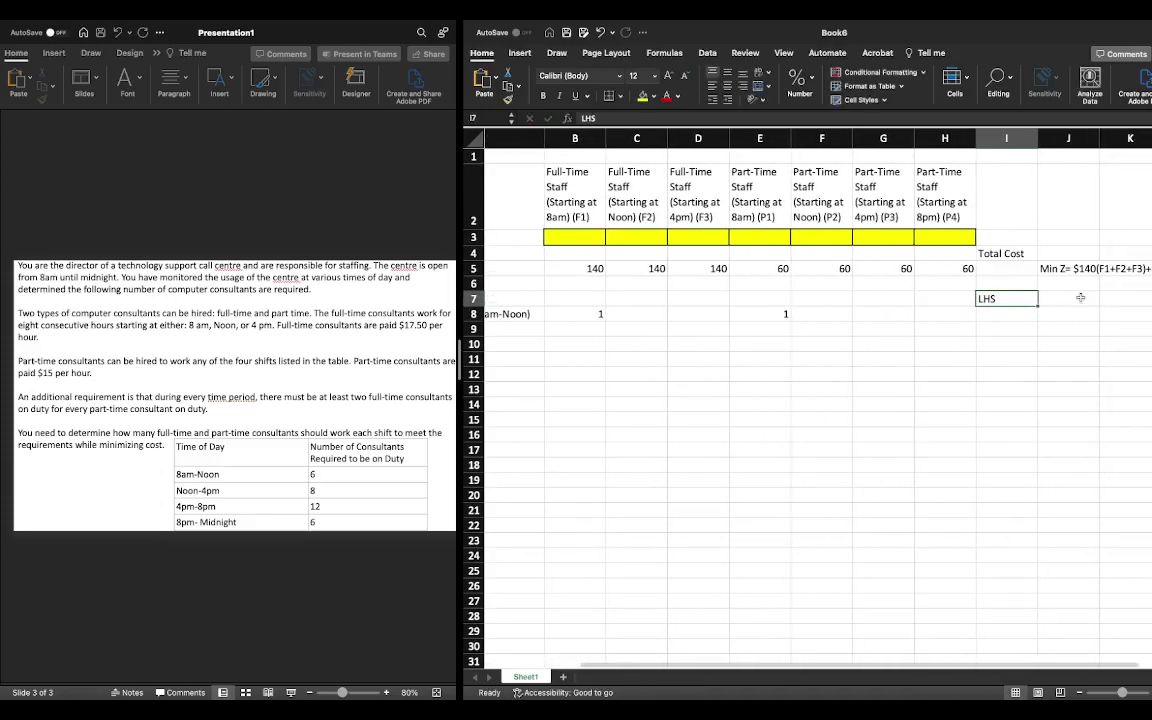
left_click(1080, 297)
left_click(1127, 300)
type("RHS")
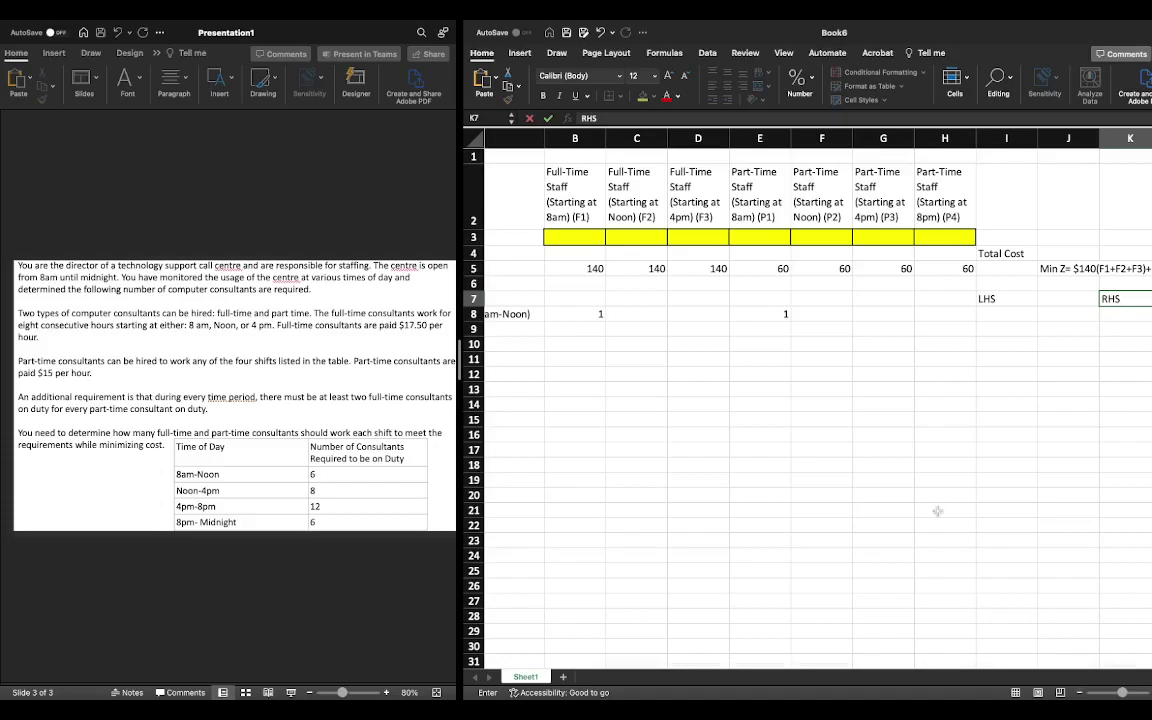
scroll(845, 460, "left", 2)
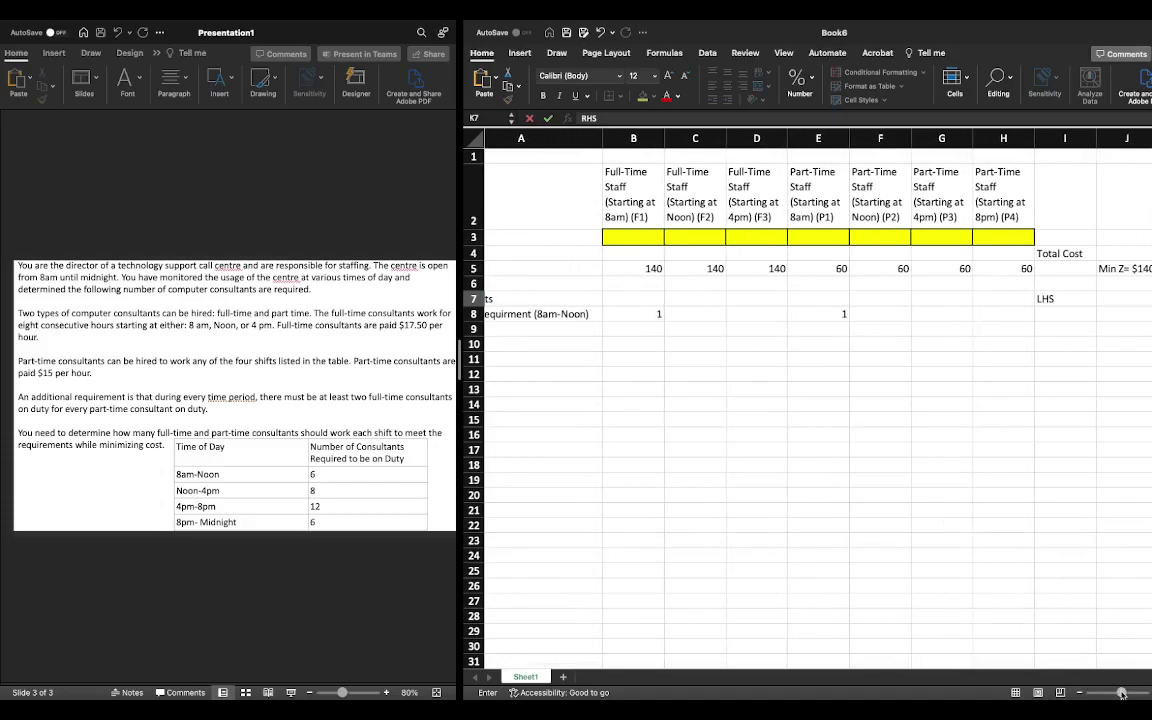
left_click(1068, 316)
- Enter the ">=" sign in J8 and the required 6 consultants in K8 for the 8am-Noon constraint
scroll(975, 625, "down", 2)
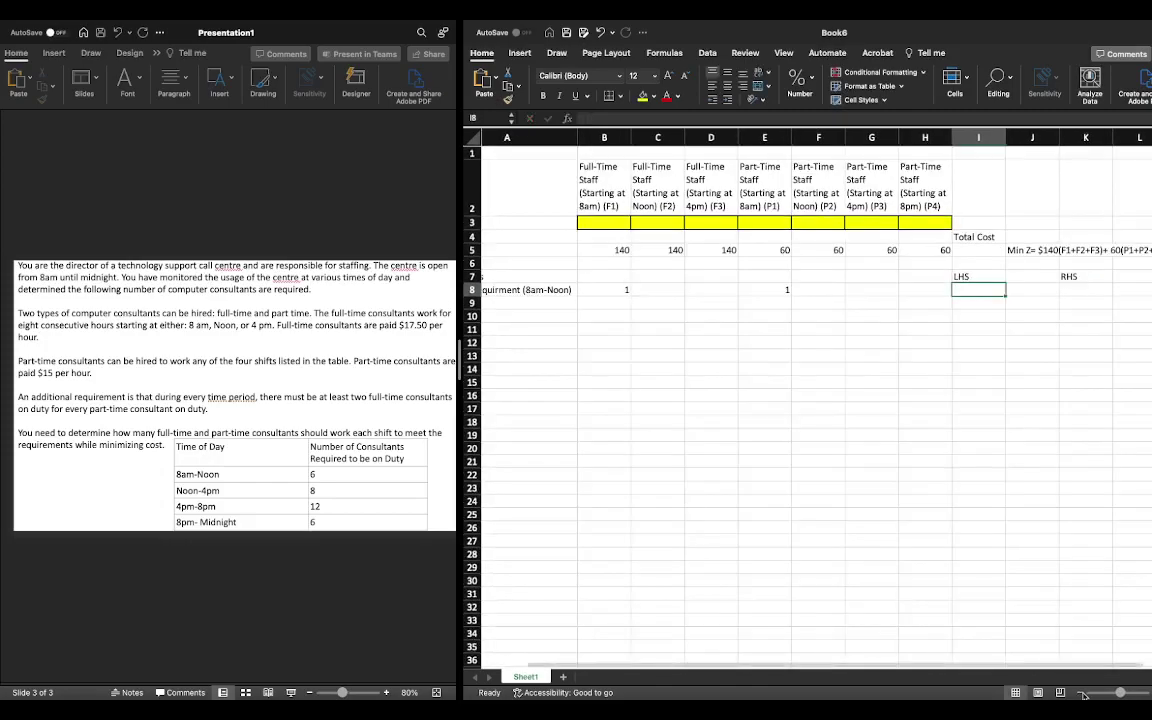
scroll(929, 508, "left", 2)
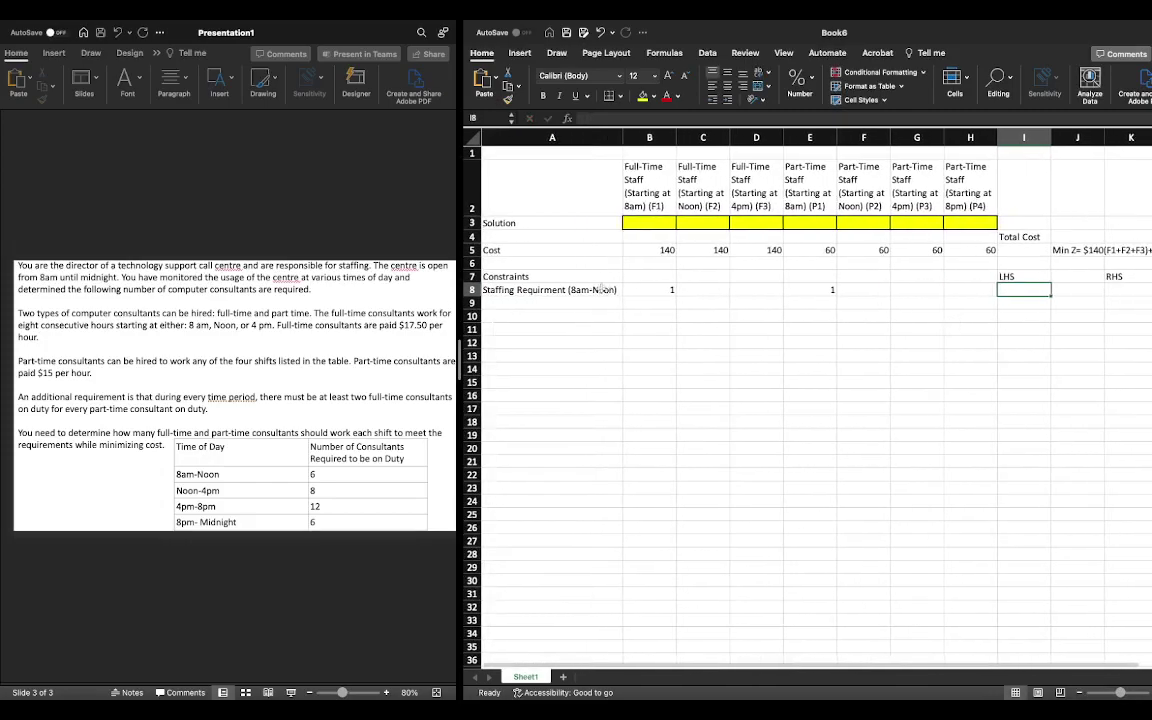
left_click(640, 290)
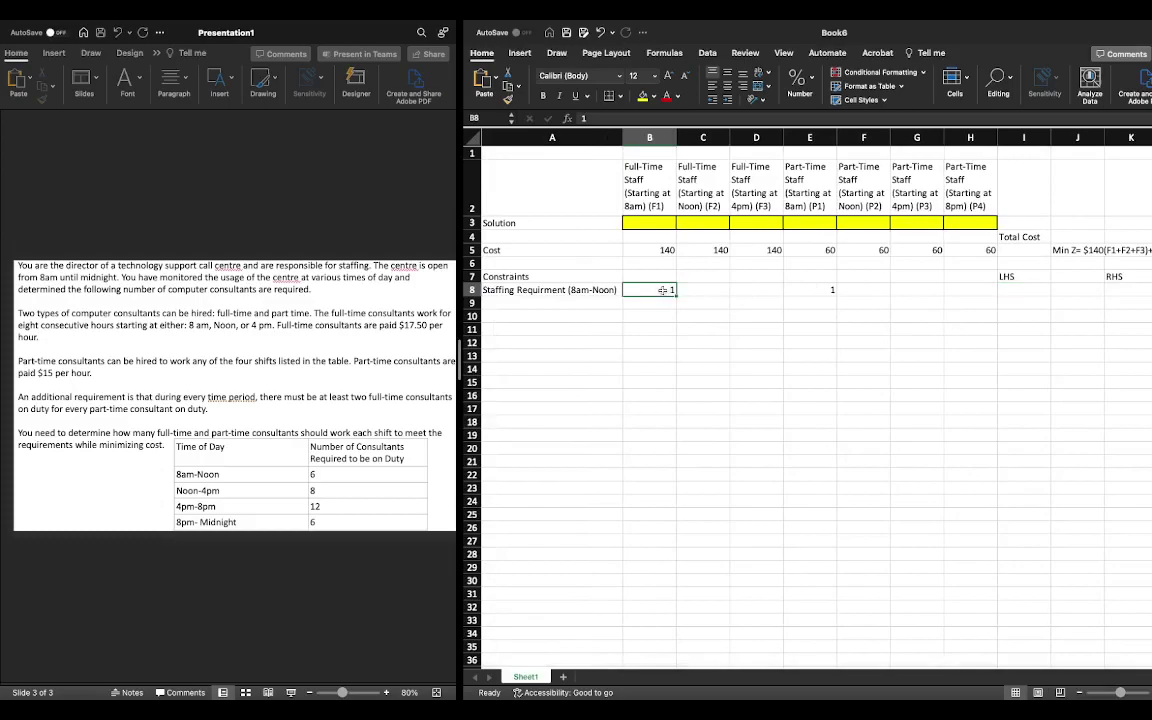
left_click(812, 290)
left_click(975, 290)
left_click(1068, 289)
type(">=")
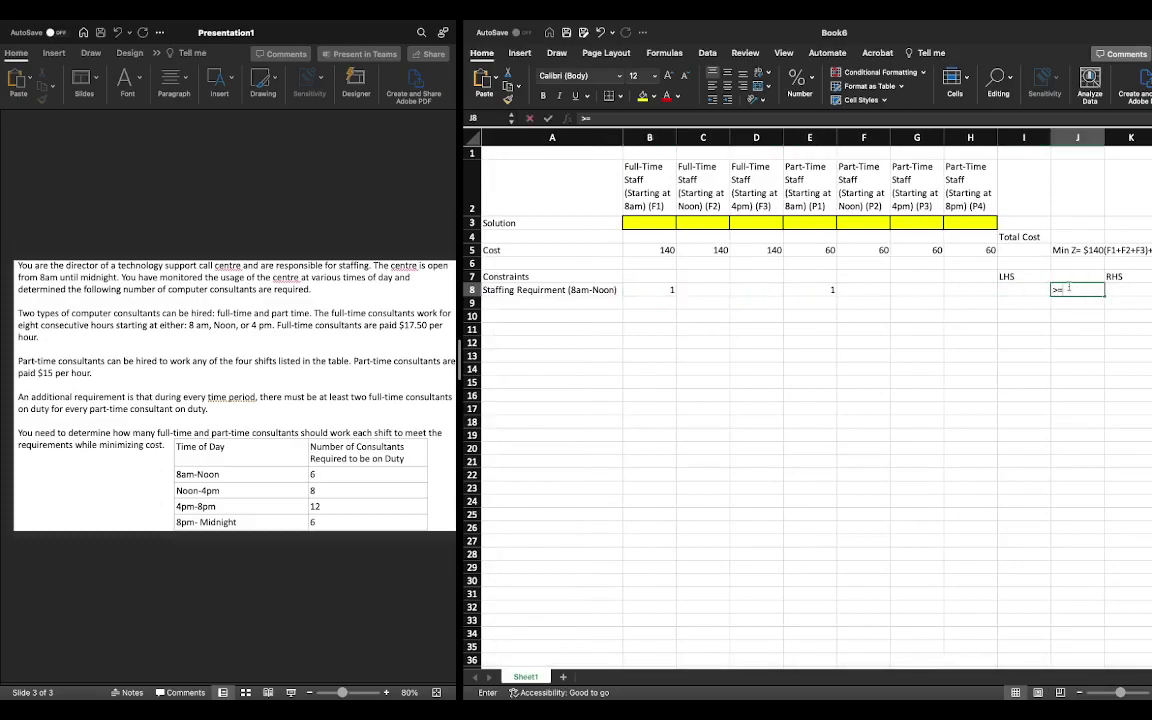
key("Right")
type("6")
key("Return")
- Label A9 "Staffing Requirement (Noon-4pm)" and correct the spelling of "Requirement" in A8
key("Left")
key("Left")
key("Left")
key("Left")
key("Left")
key("Left")
key("Left")
key("Left")
key("Left")
key("Left")
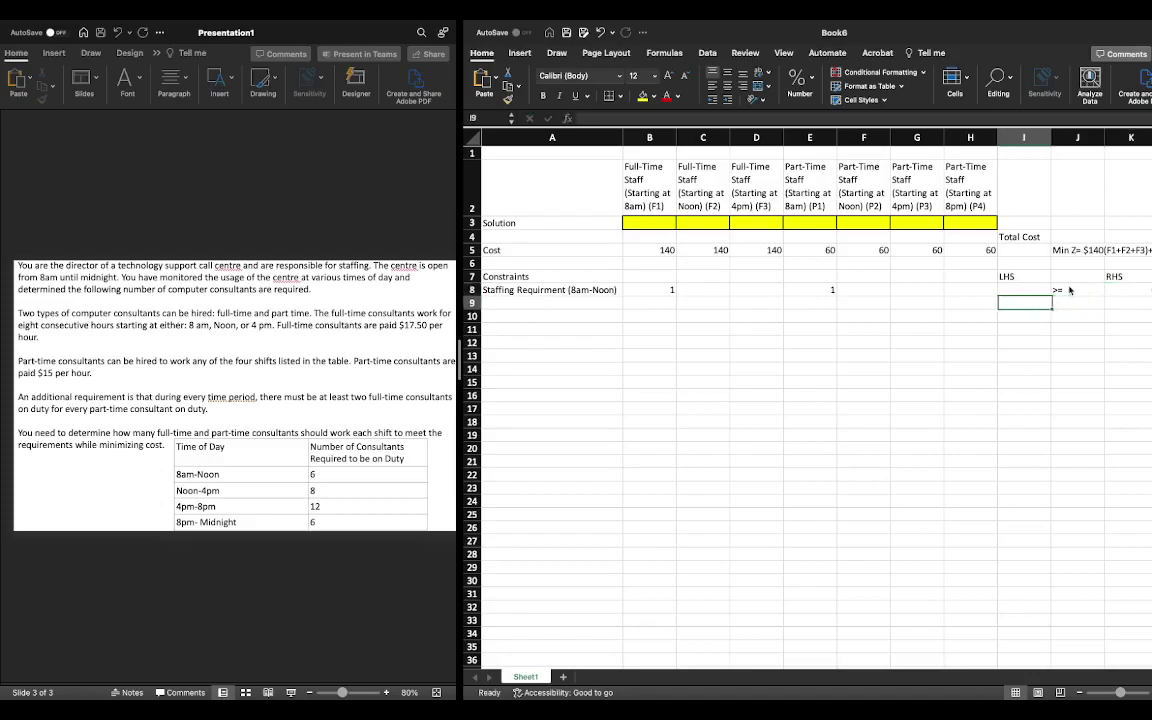
type("S")
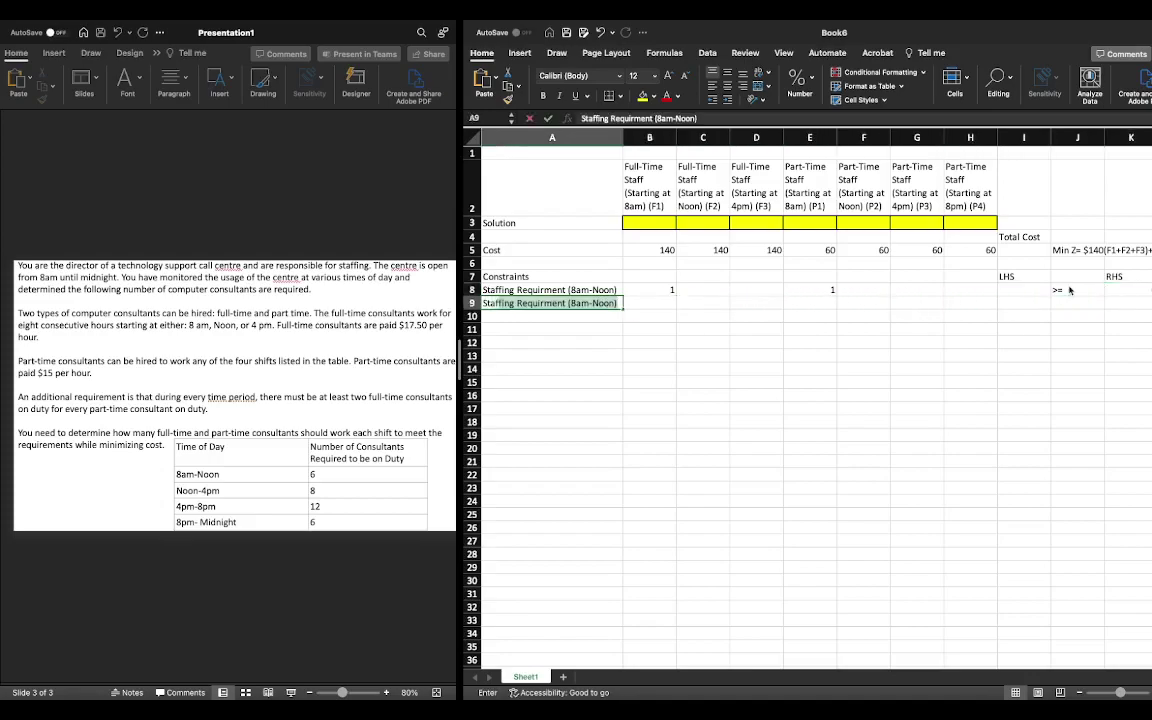
type("taffing Requireme")
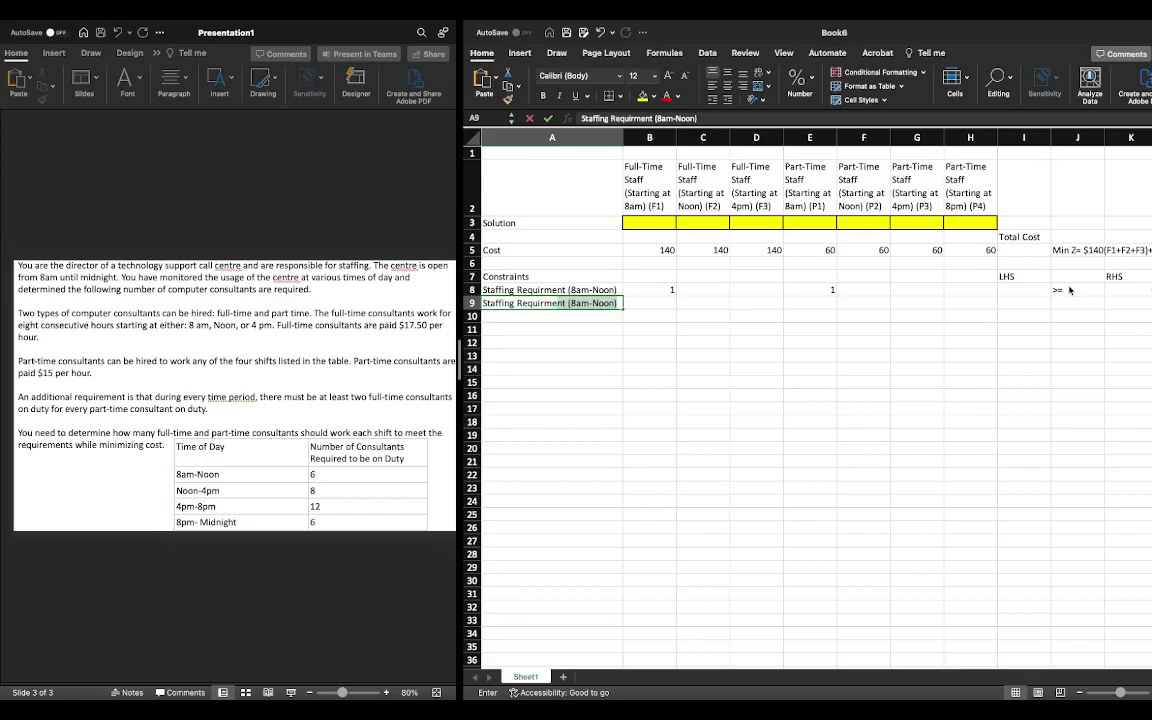
type("nt (")
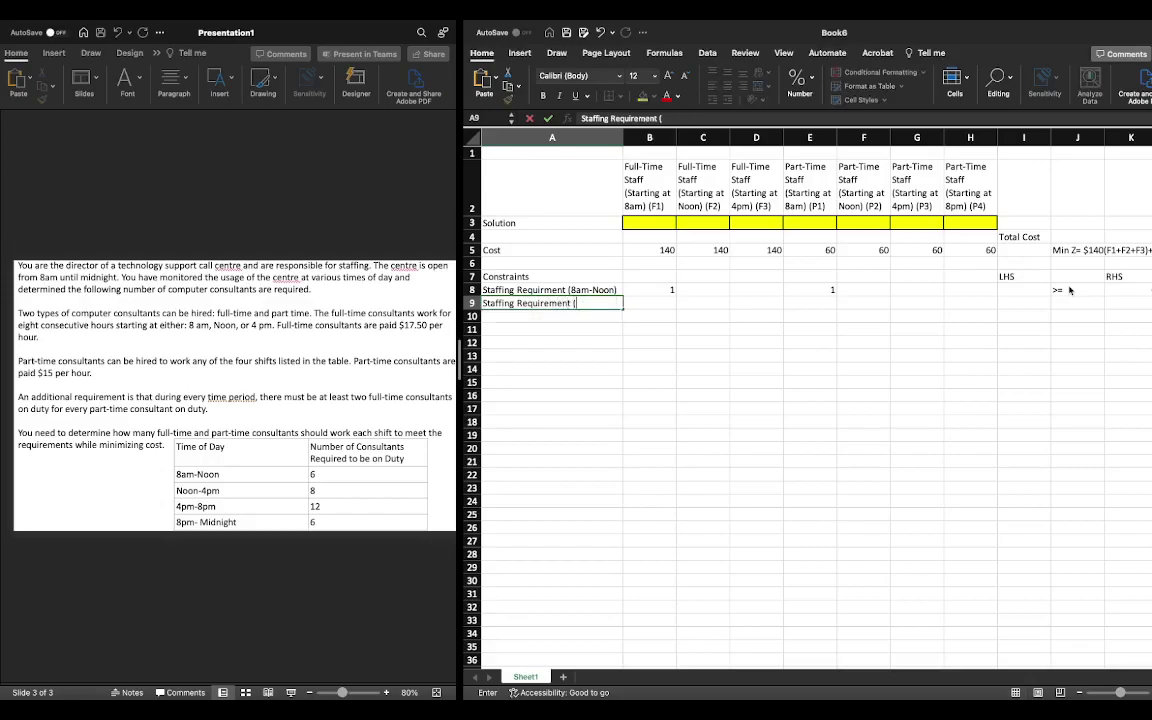
type("Noon-4pm")
key("Up")
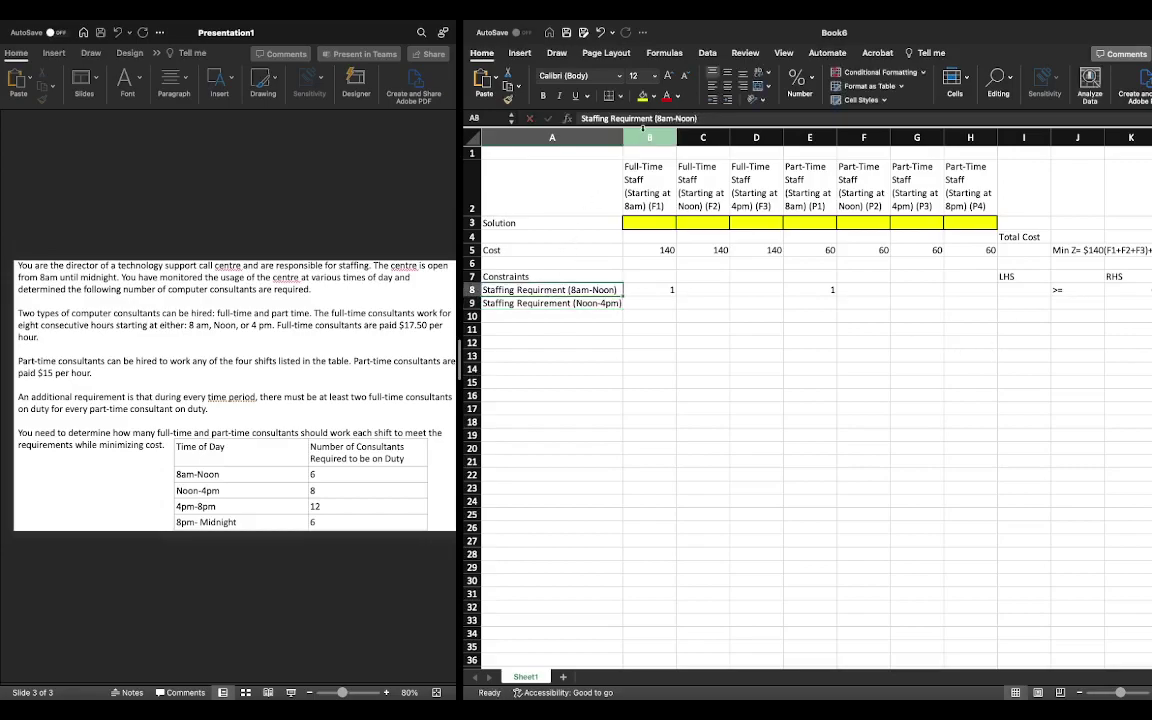
- Enter a coefficient of 1 for F1 (B9), F2 (C9) and P2 (F9) in the Noon-4pm staffing row
left_click(672, 304)
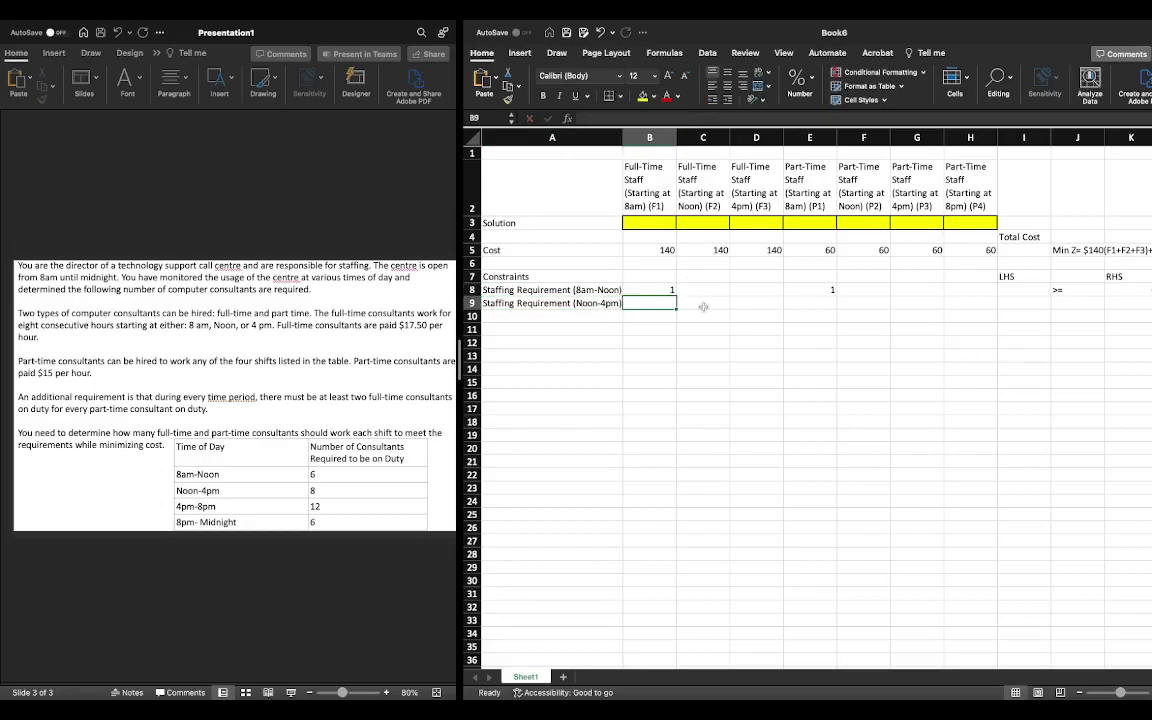
type("1")
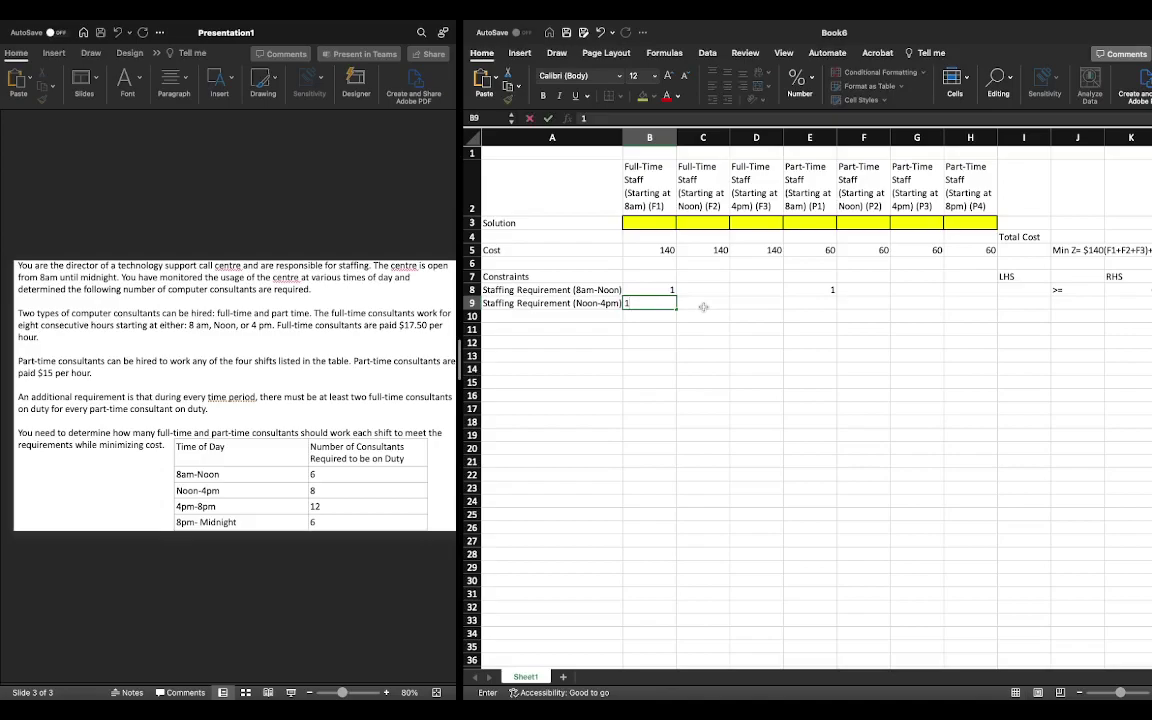
left_click(704, 307)
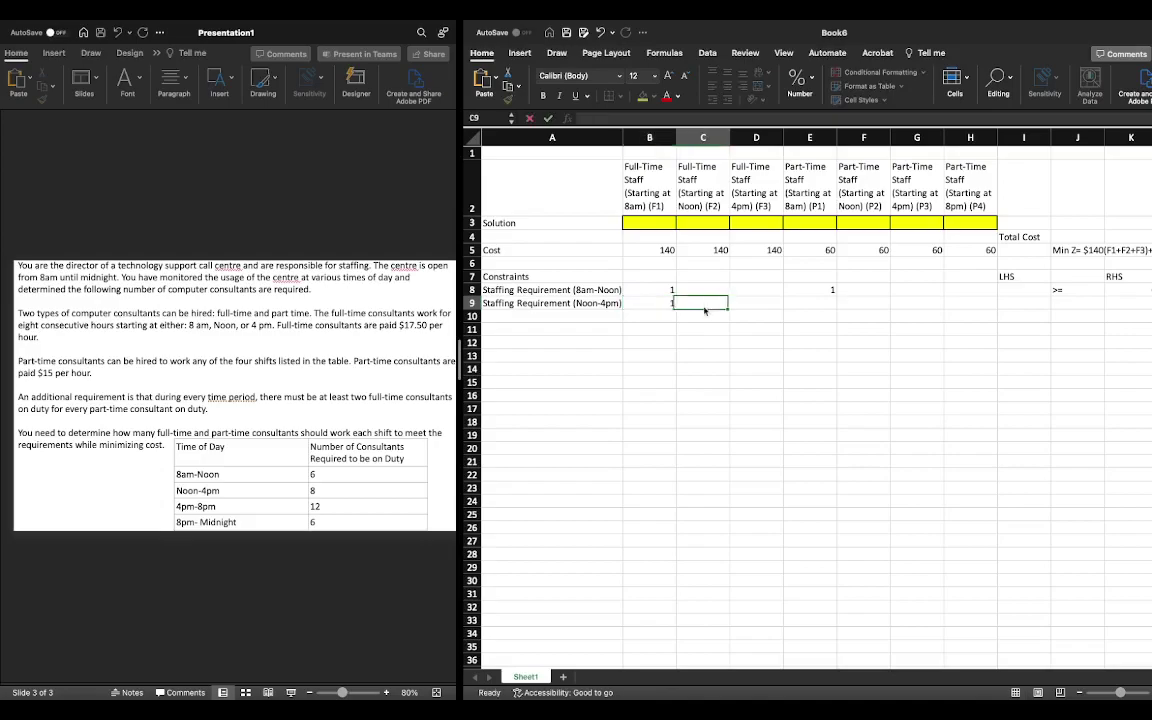
type("1")
key("Tab")
key("Tab")
key("Tab")
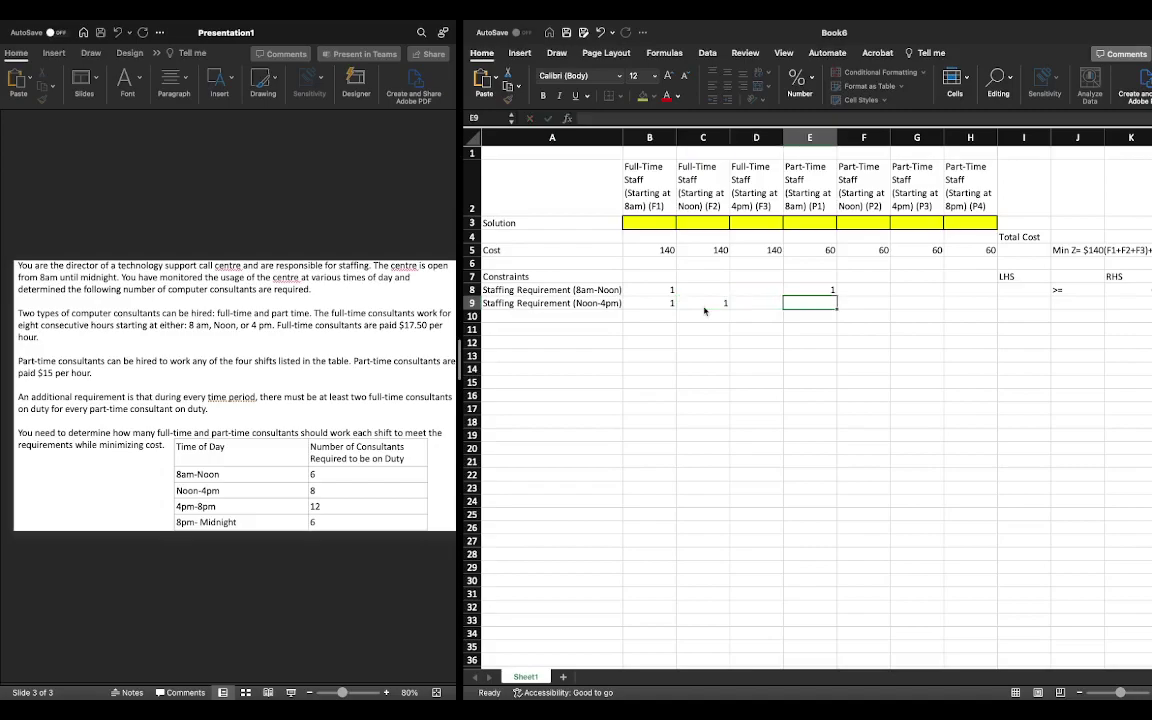
type("1")
key("Tab")
- Enter the ">=" sign in J9 for the Noon-4pm constraint
key("Tab")
key("Tab")
key("Tab")
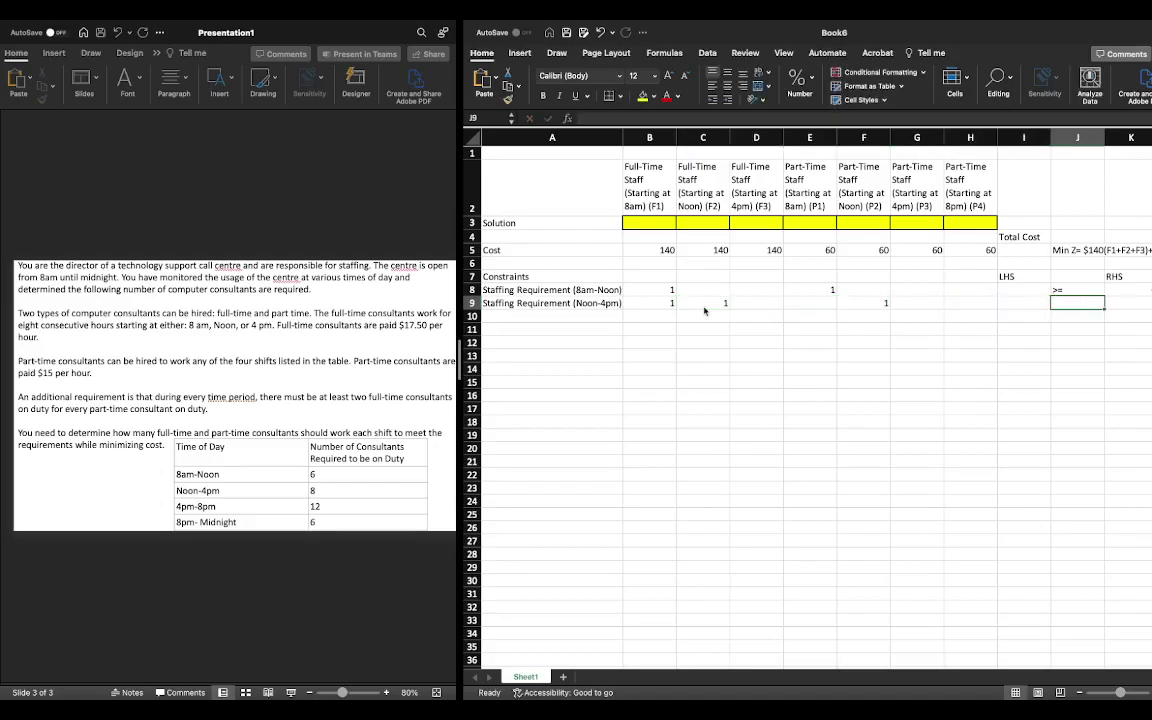
type(">=")
key("Tab")
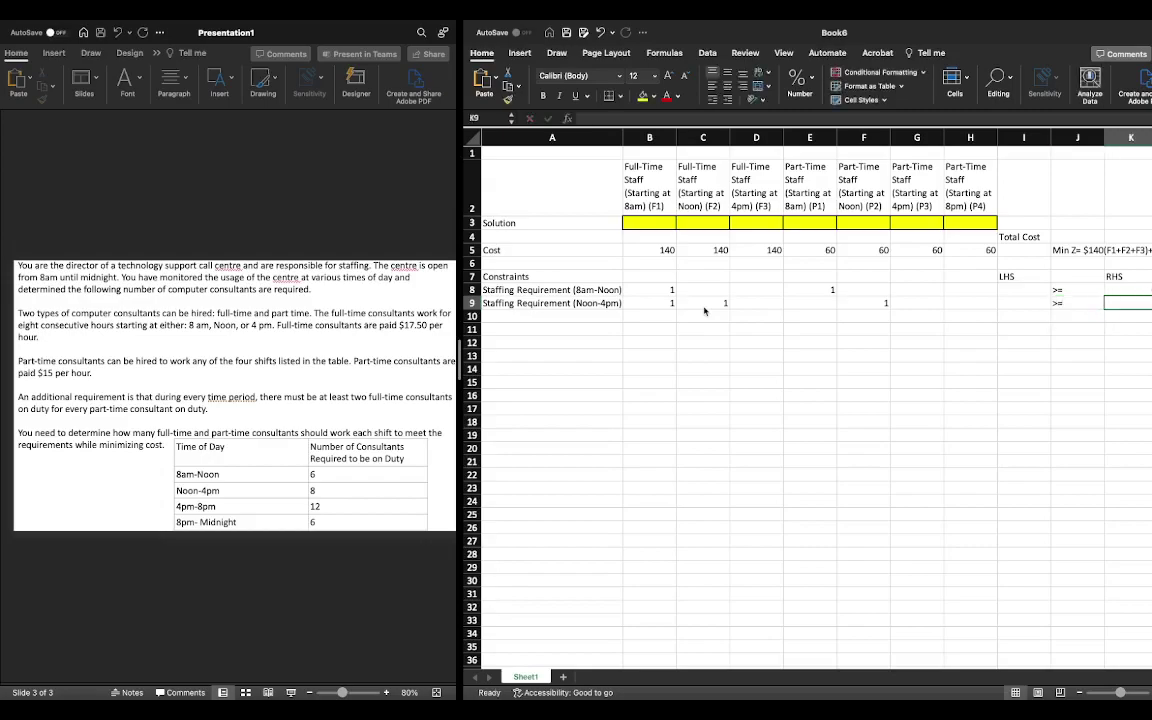
key("Down")
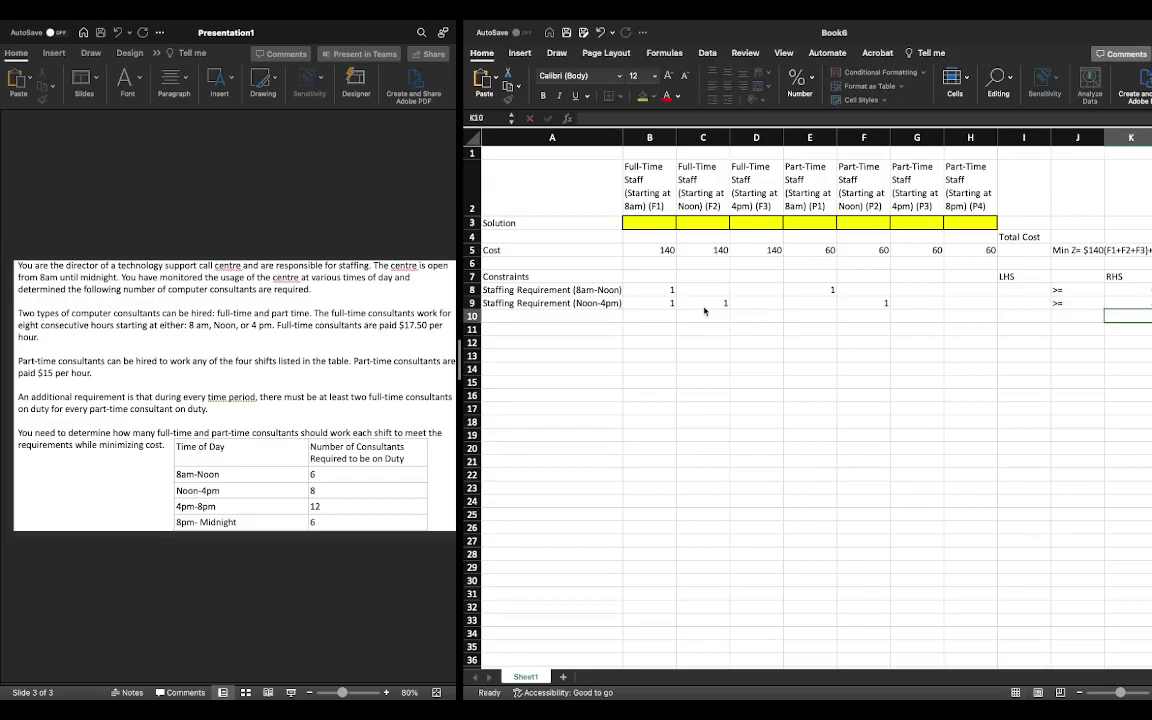
- Label A10 "Staffing Requirement (4pm-8pm)"
key("Left")
key("Left")
key("Left")
key("Left")
key("Left")
key("Left")
key("Left")
key("Left")
key("Left")
key("Left")
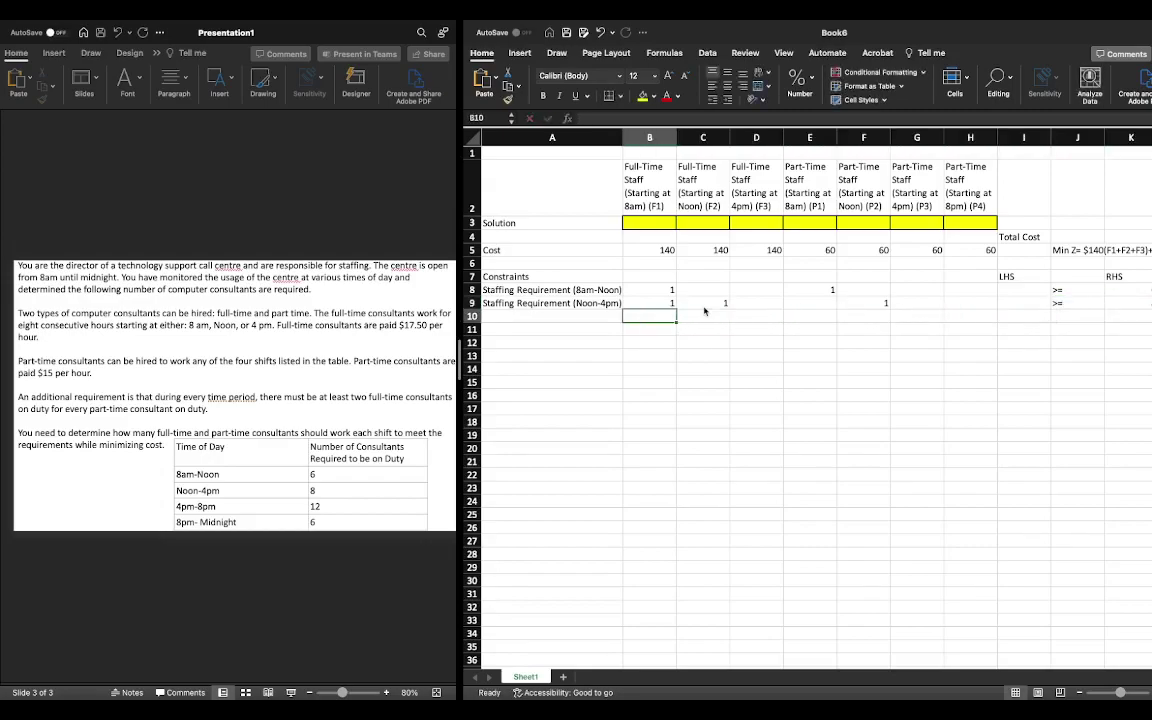
type("Staff")
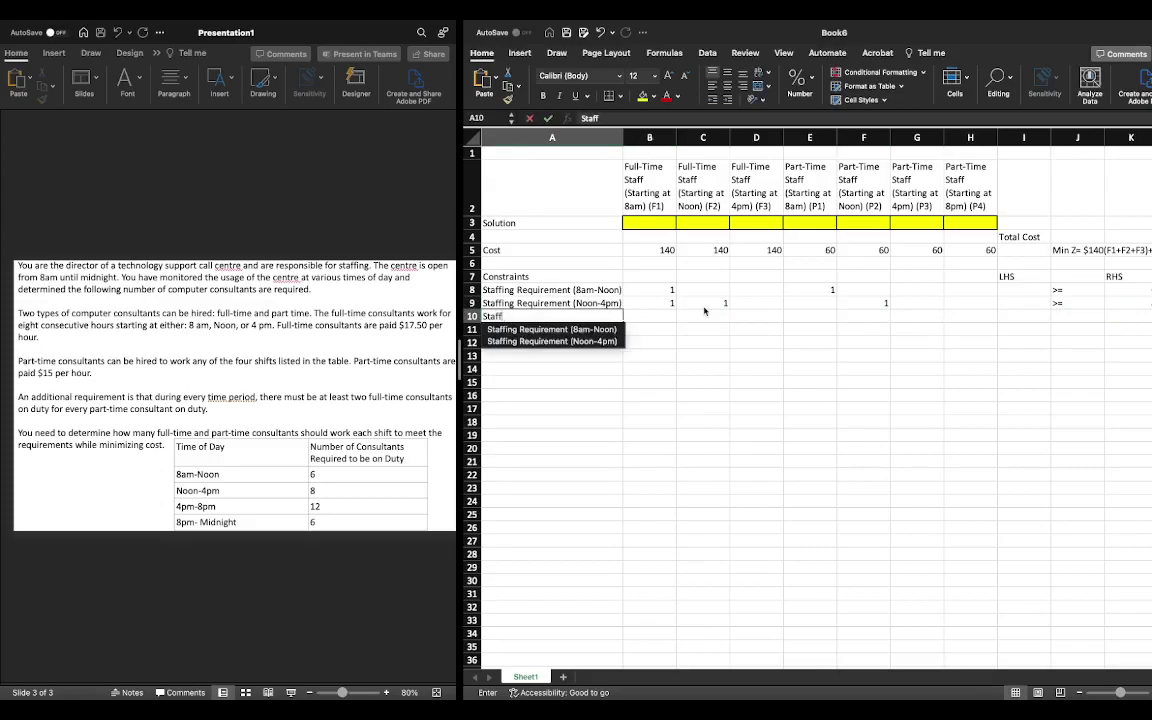
type("ing Requirement")
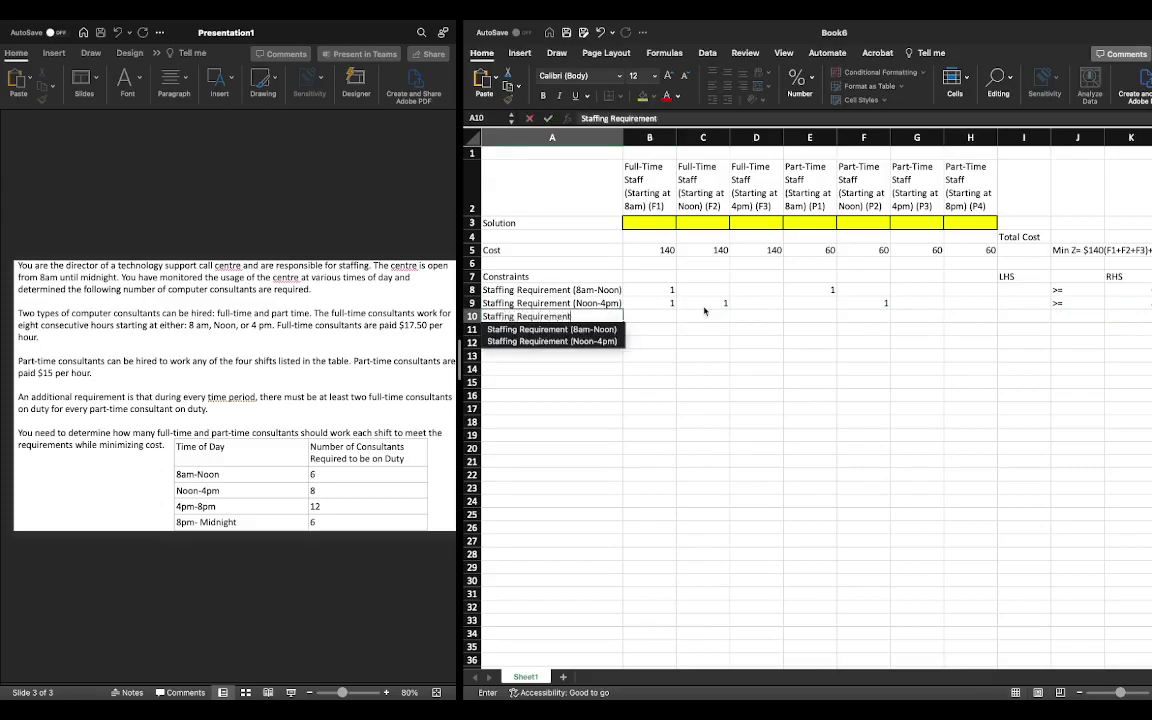
type(" (4pm-8pm)")
- Enter a coefficient of 1 for F2 (C10), F3 (D10) and P3 (G10) in the 4pm-8pm staffing row
left_click(704, 313)
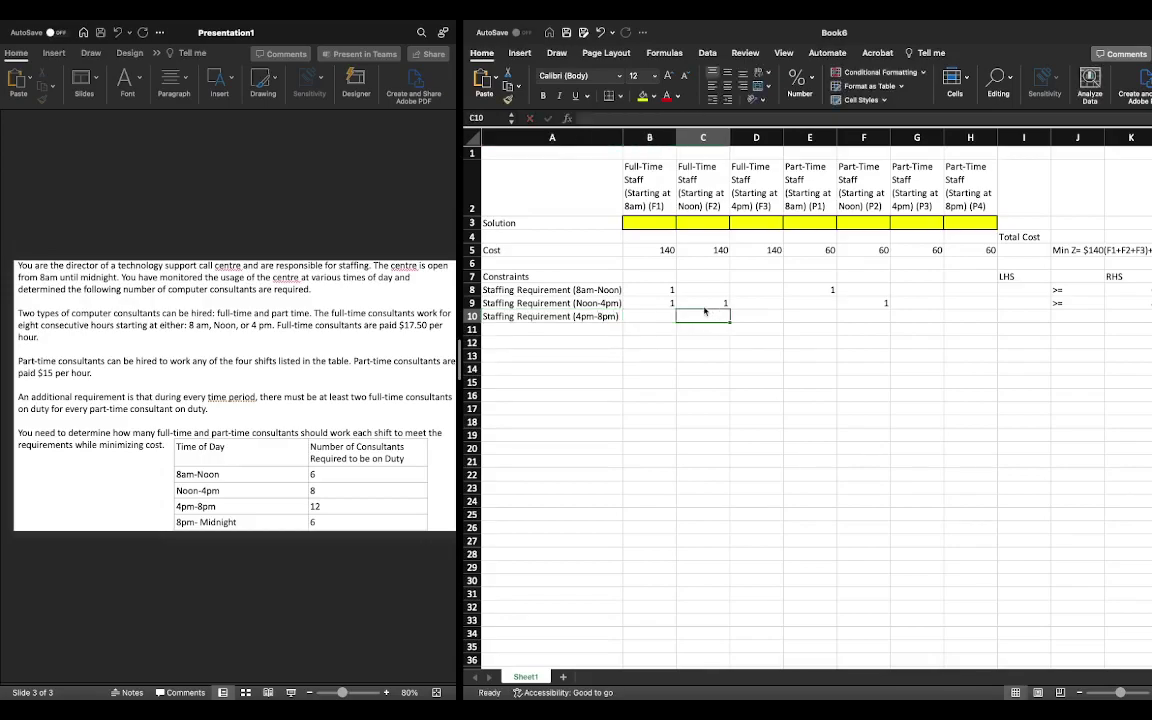
type("1")
key("Tab")
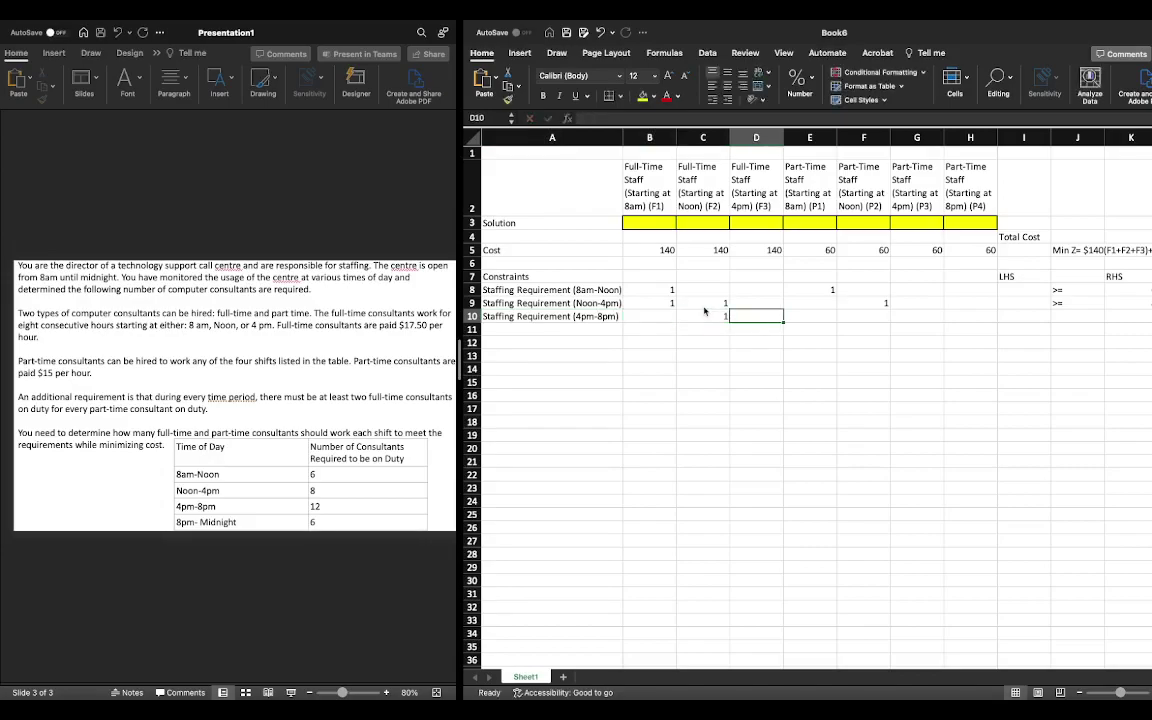
type("1")
key("Tab")
key("Tab")
key("Tab")
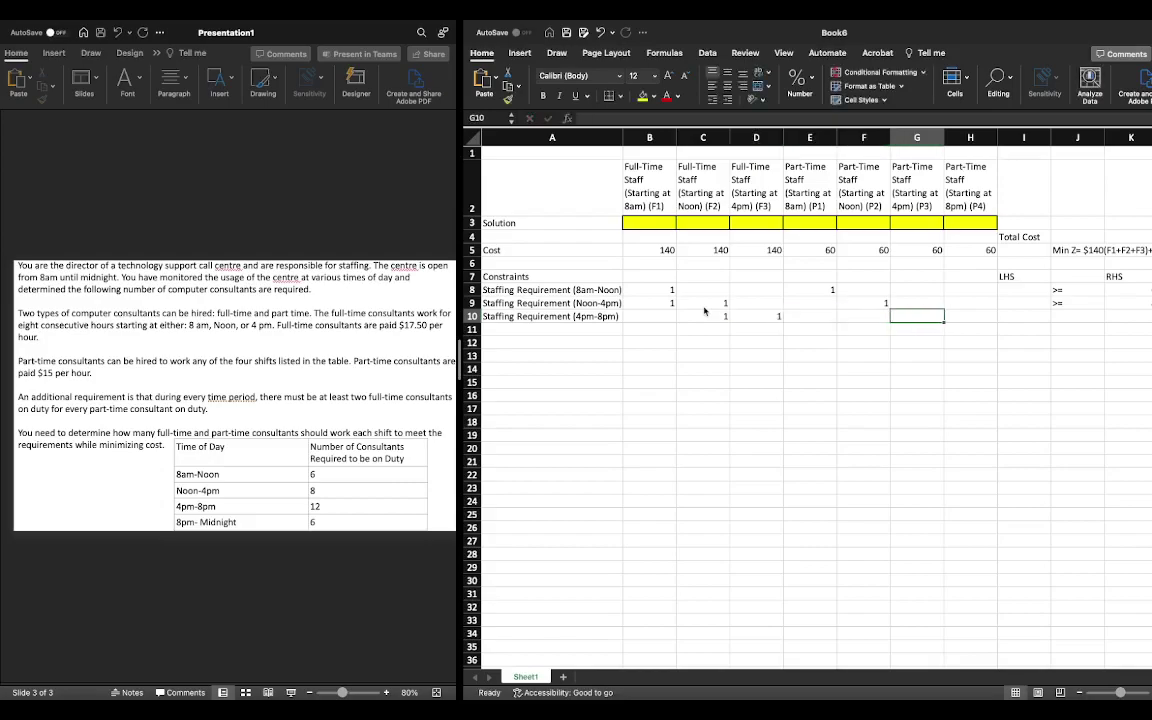
type("1")
- Enter the ">=" sign in J10 and the required 12 consultants in K10 for the 4pm-8pm constraint
key("Tab")
key("Tab")
key("Tab")
type(">=")
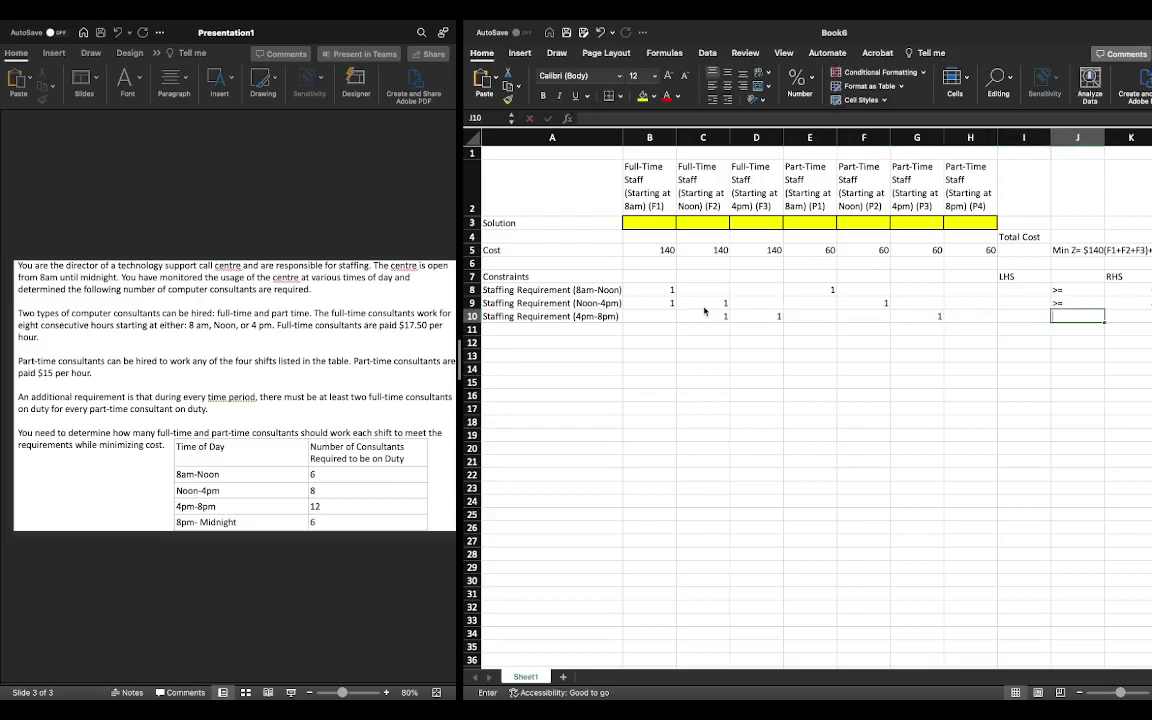
key("Tab")
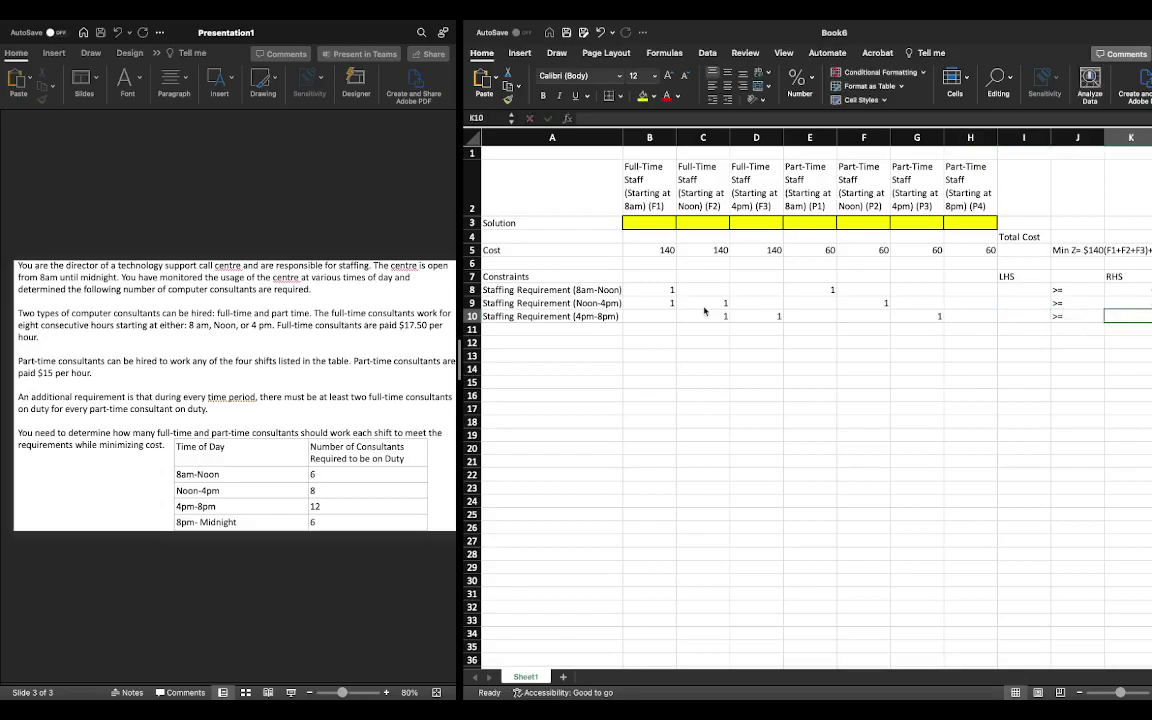
type("12")
key("Return")
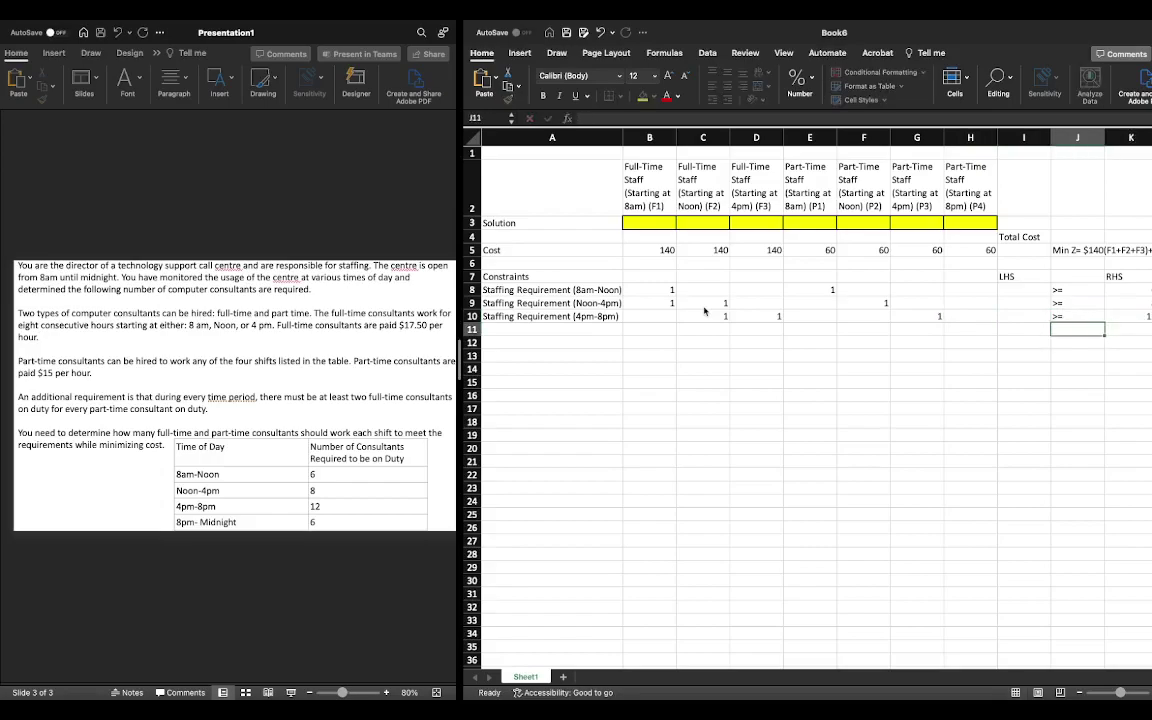
- Label A11 "Staffing Requirement (8pm-Midnight)"
key("Left")
key("Left")
key("Left")
key("Left")
key("Left")
key("Left")
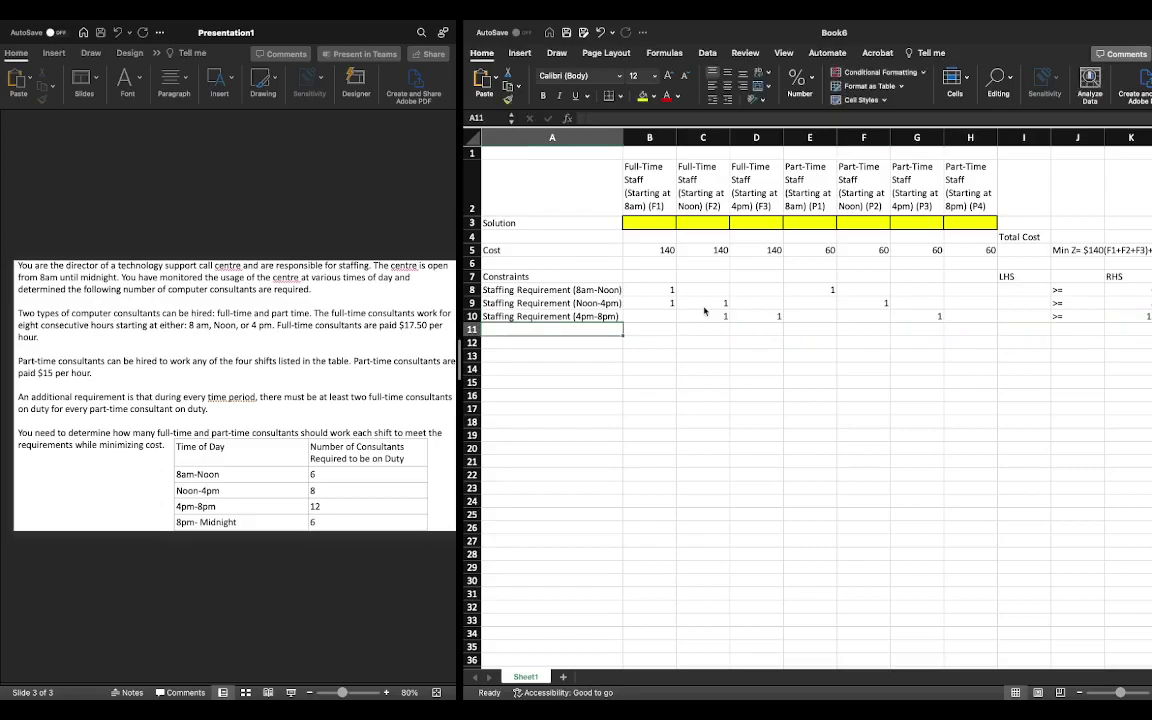
type("Staffing Requir")
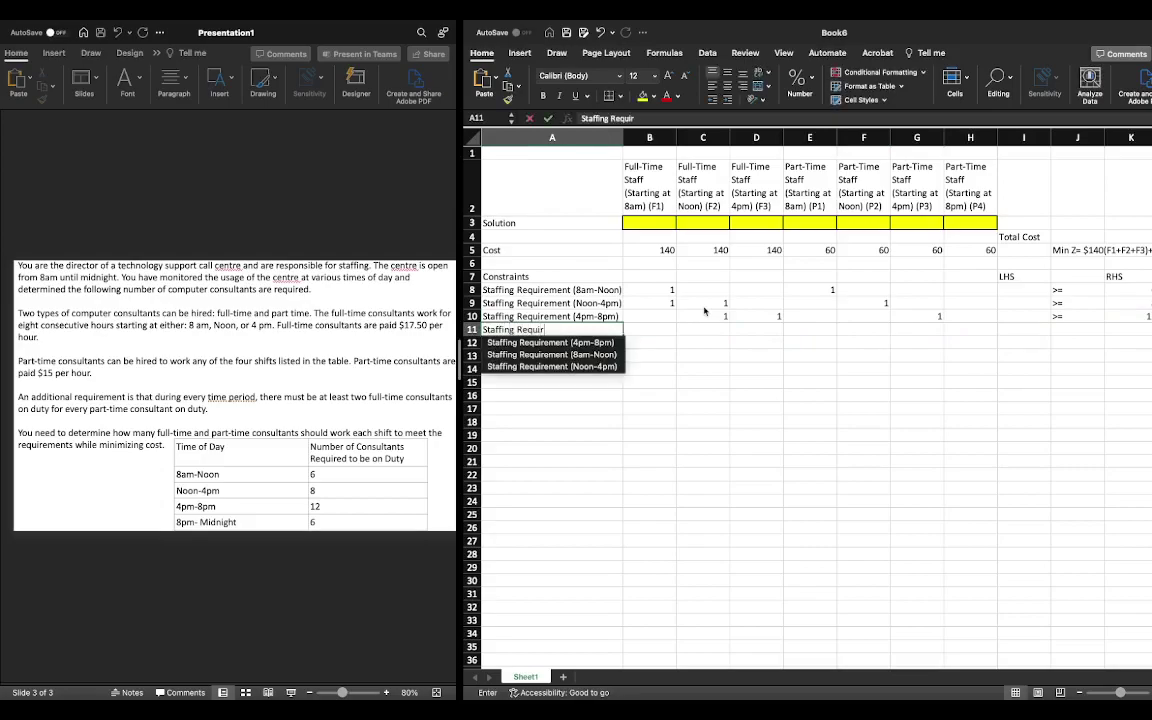
type("ement (")
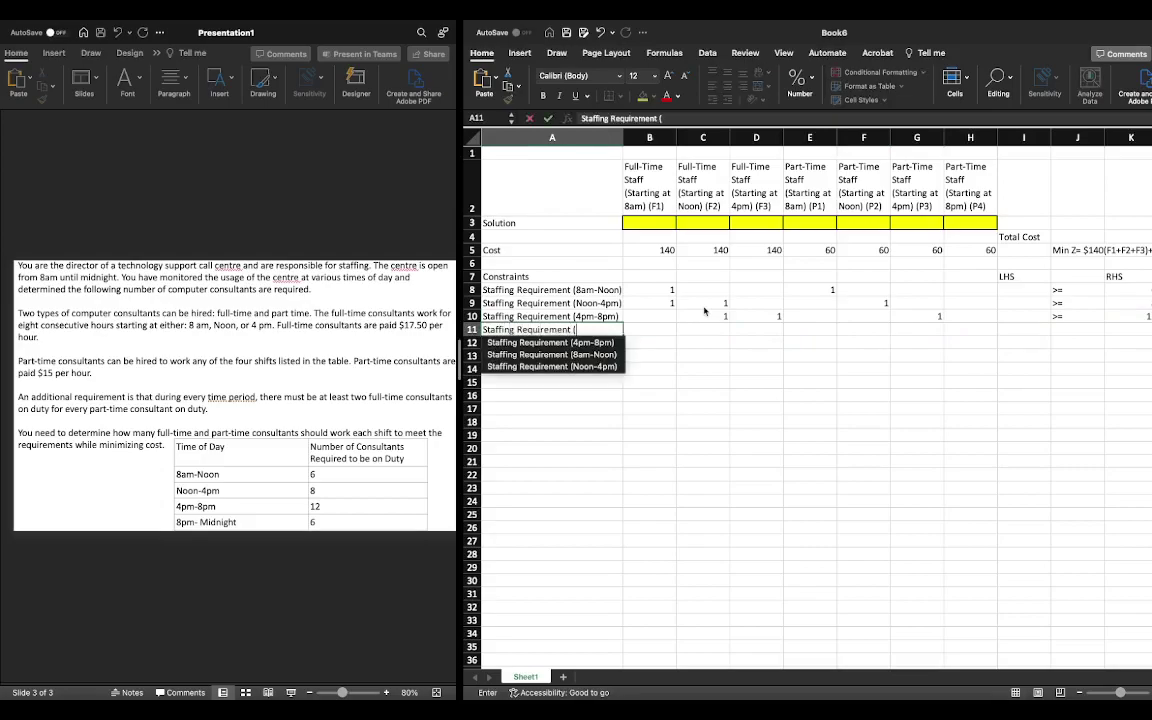
type("8pm-Midnight)")
key("Return")
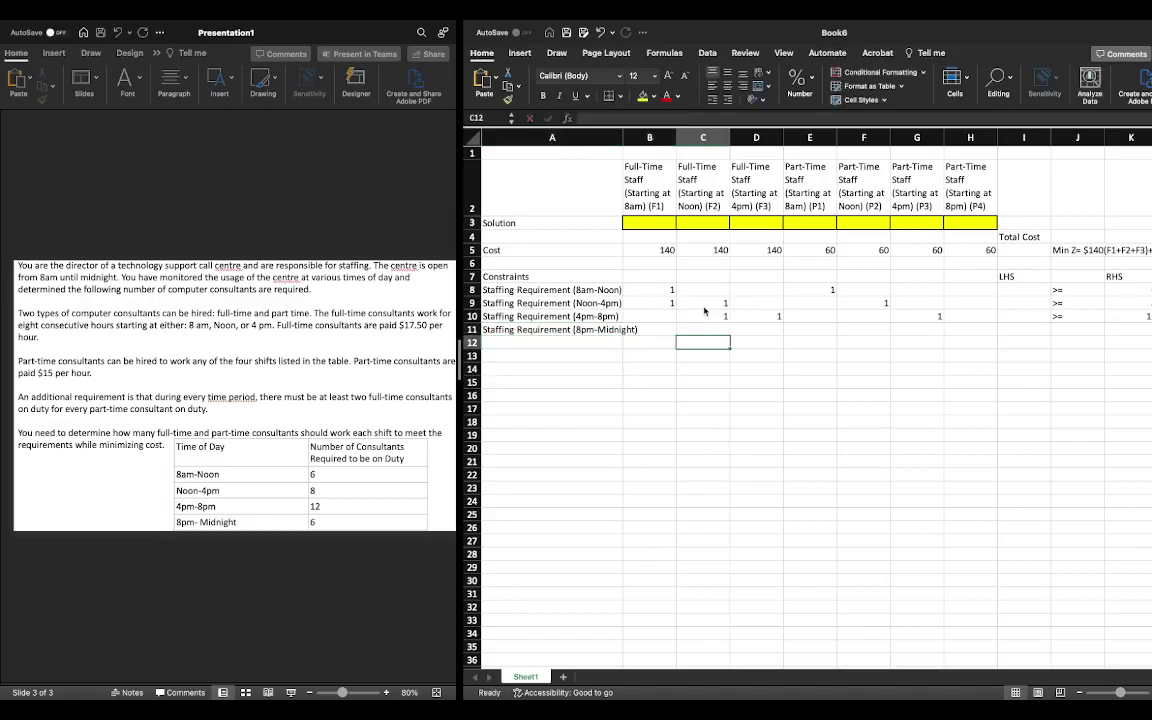
- Enter a coefficient of 1 for F3 (D11) and P4 (H11) in the 8pm-Midnight staffing row
key("Right")
key("Up")
type("1")
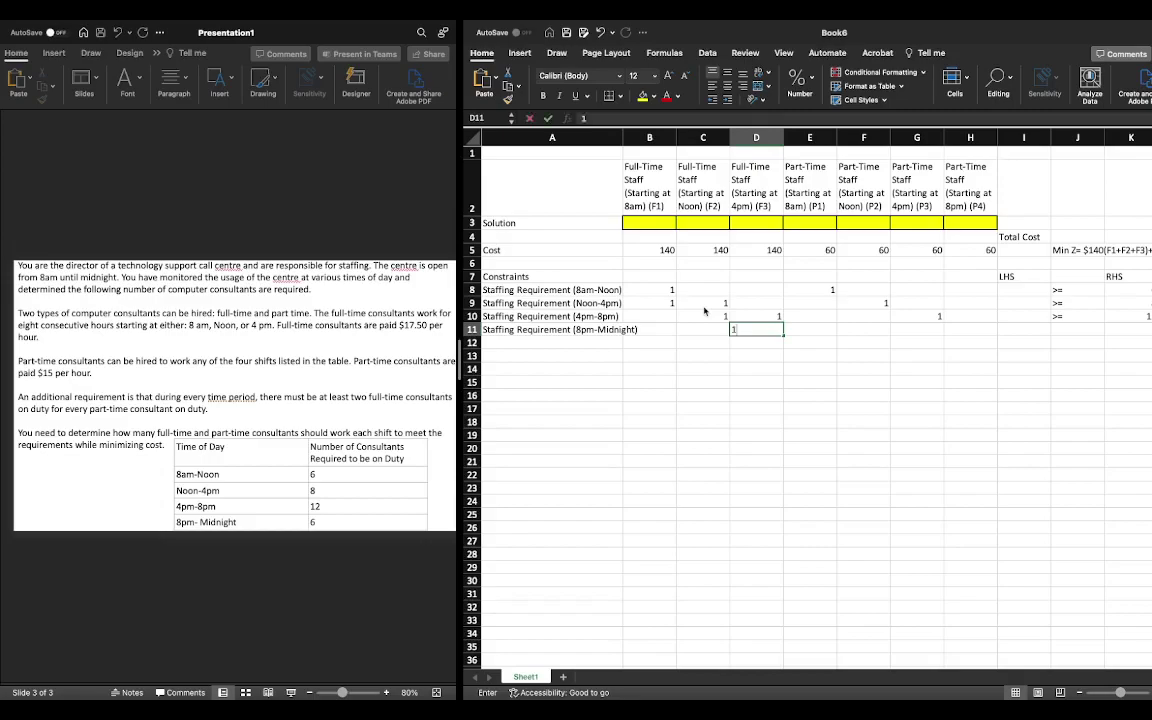
key("Right")
key("Right")
key("Right")
key("Right")
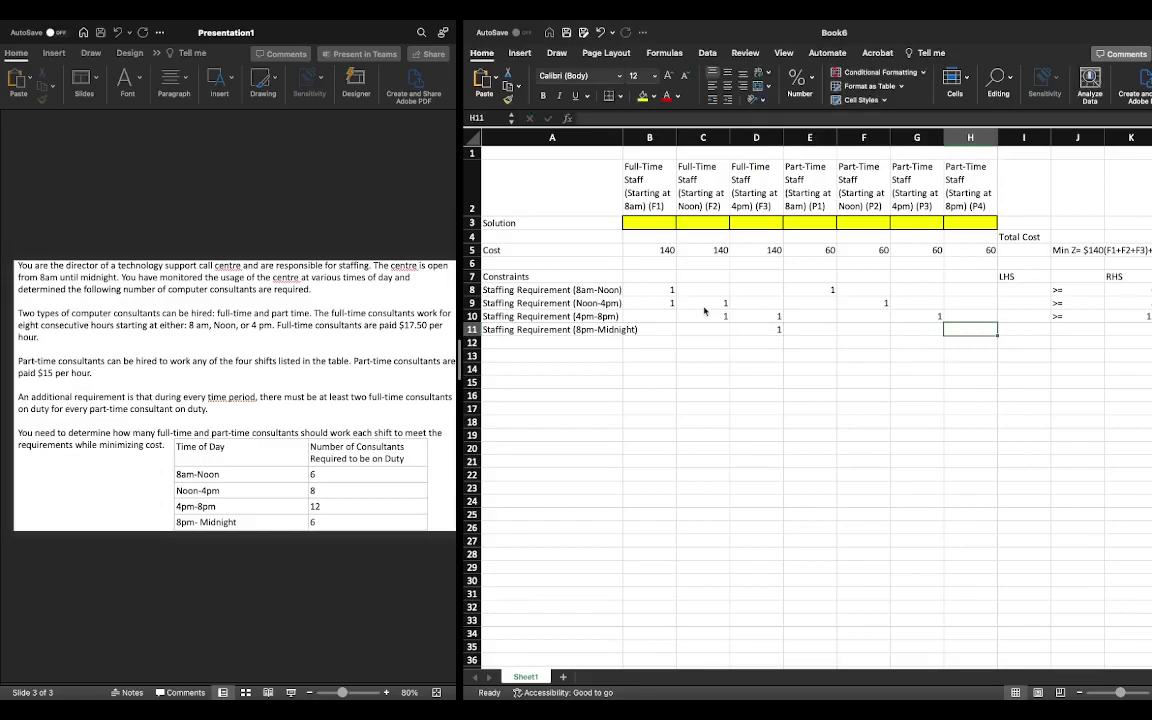
type("1")
- Enter the ">=" sign in J11 for the 8pm-Midnight staffing constraint
key("Right")
key("Right")
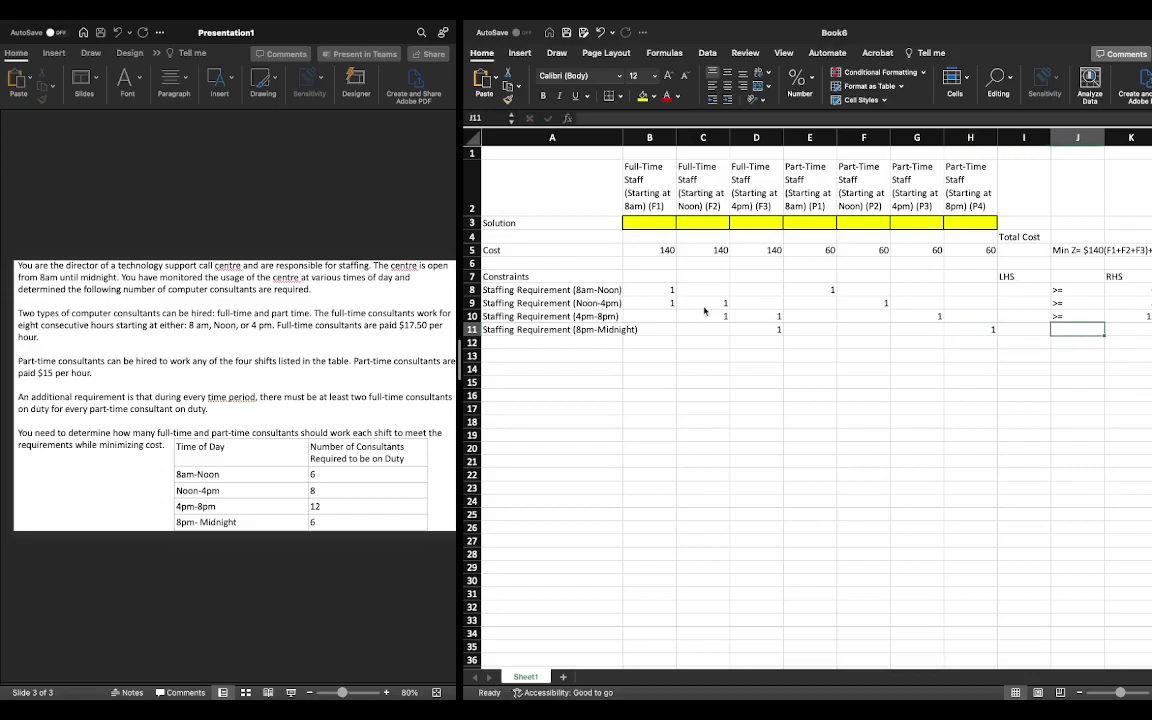
type(">=")
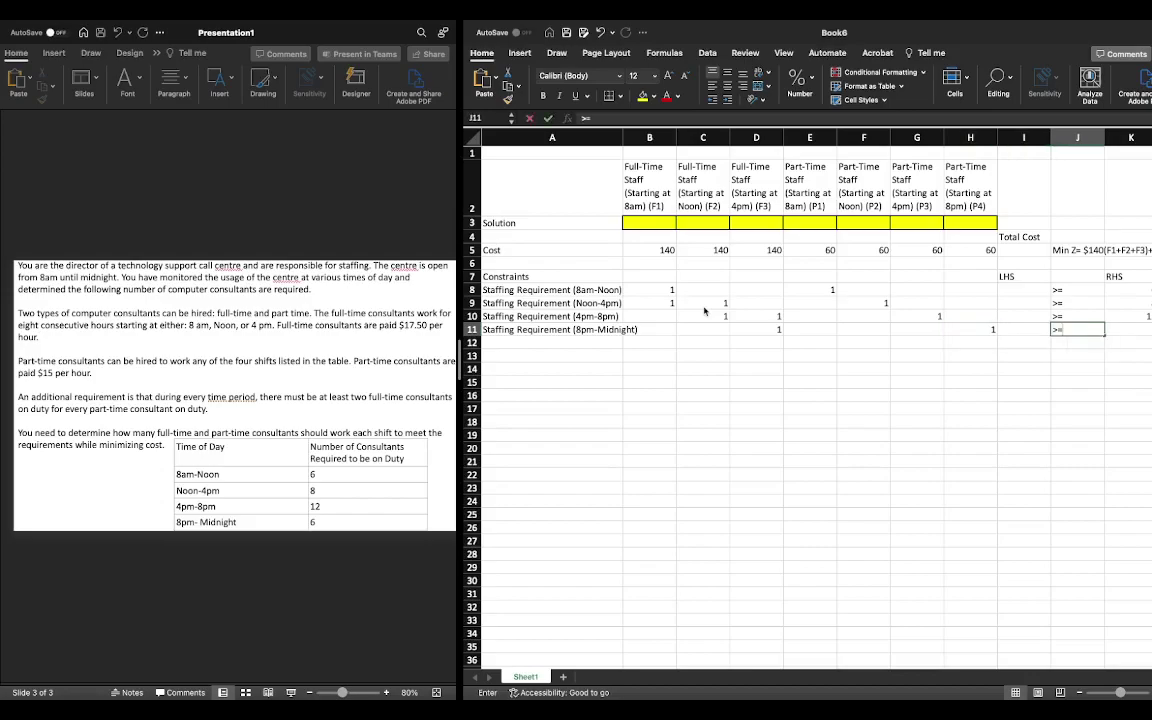
key("Right")
key("Down")
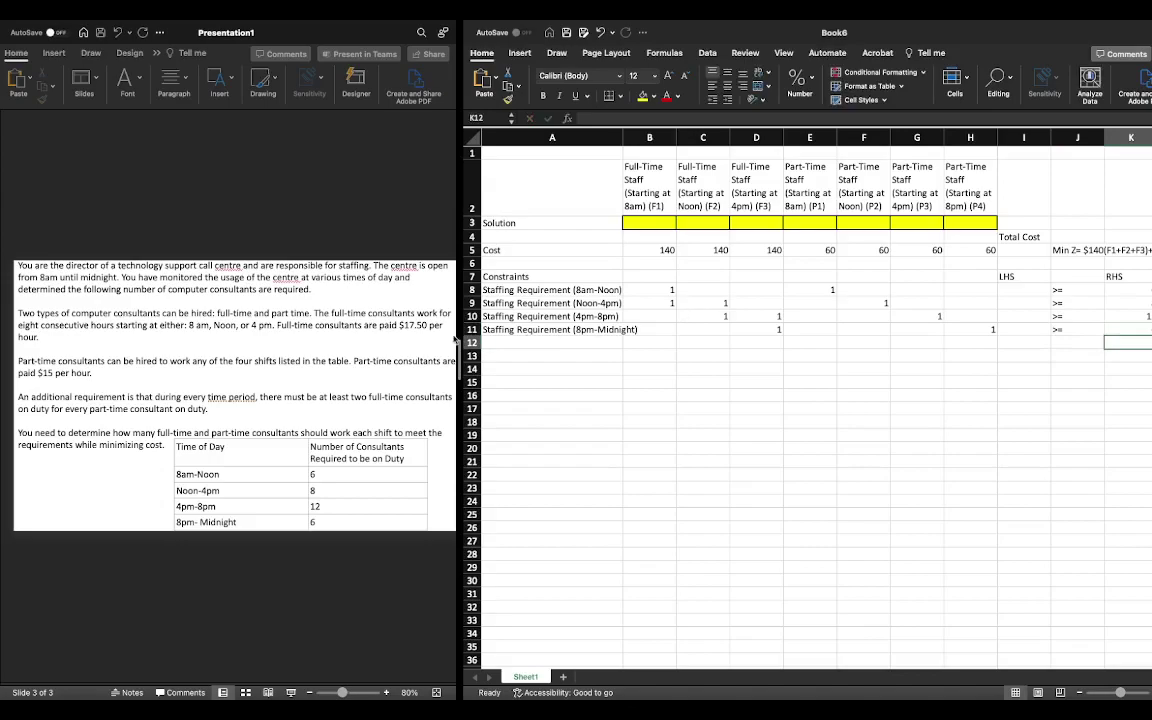
- Label A12 "F vs. P (8am-Noon)" for the full-time to part-time ratio constraint
left_click(552, 343)
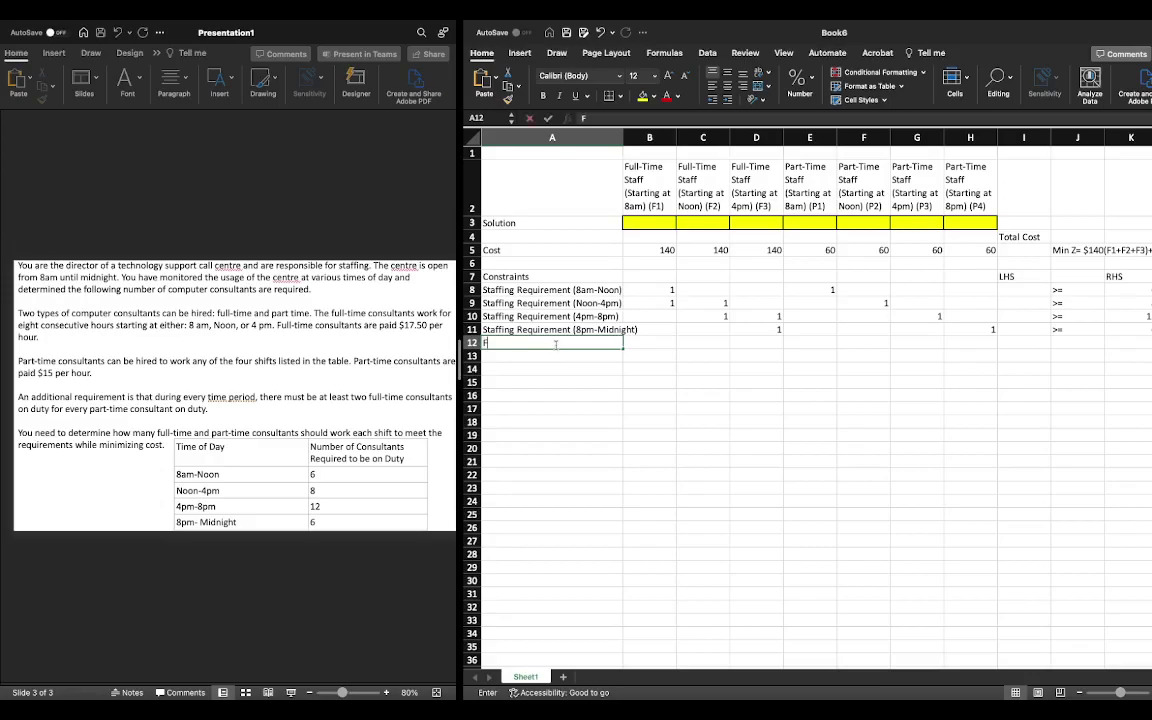
type("Ftu")
key("BackSpace")
type("vs. P (")
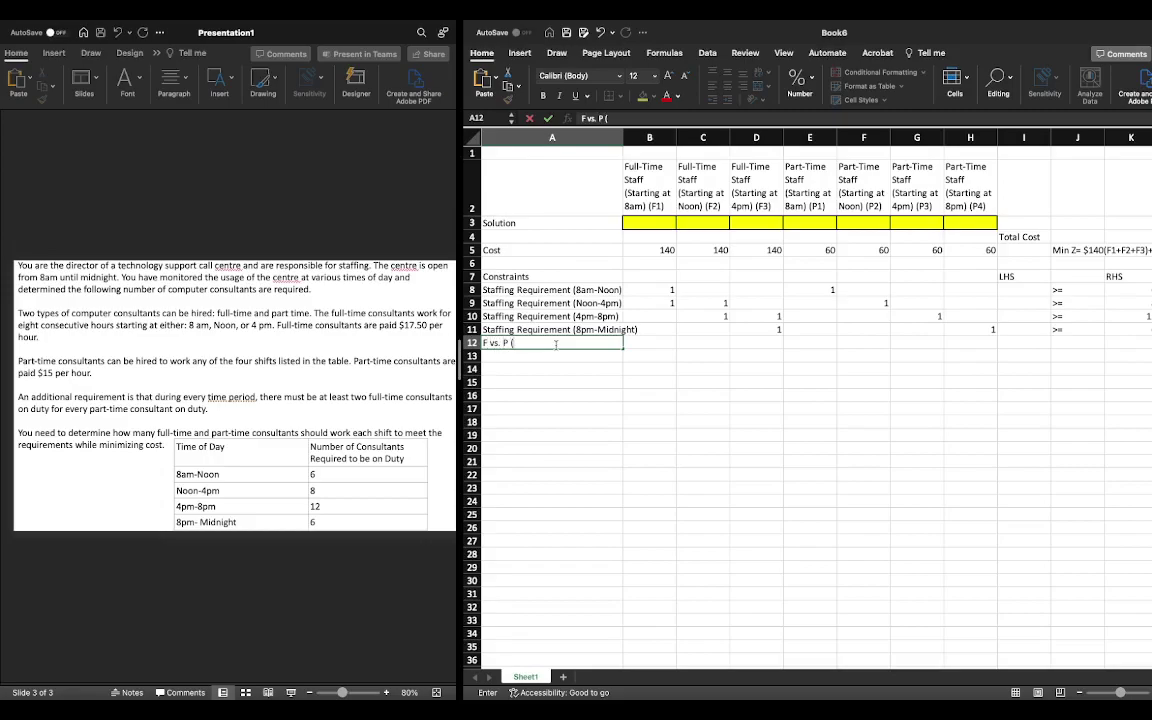
type("8an")
type("m-Noon)")
key("Return")
- Enter coefficients of 1 for F1 (B12) and -2 for P1 (E12) in the 8am-Noon ratio row
key("Right")
key("Up")
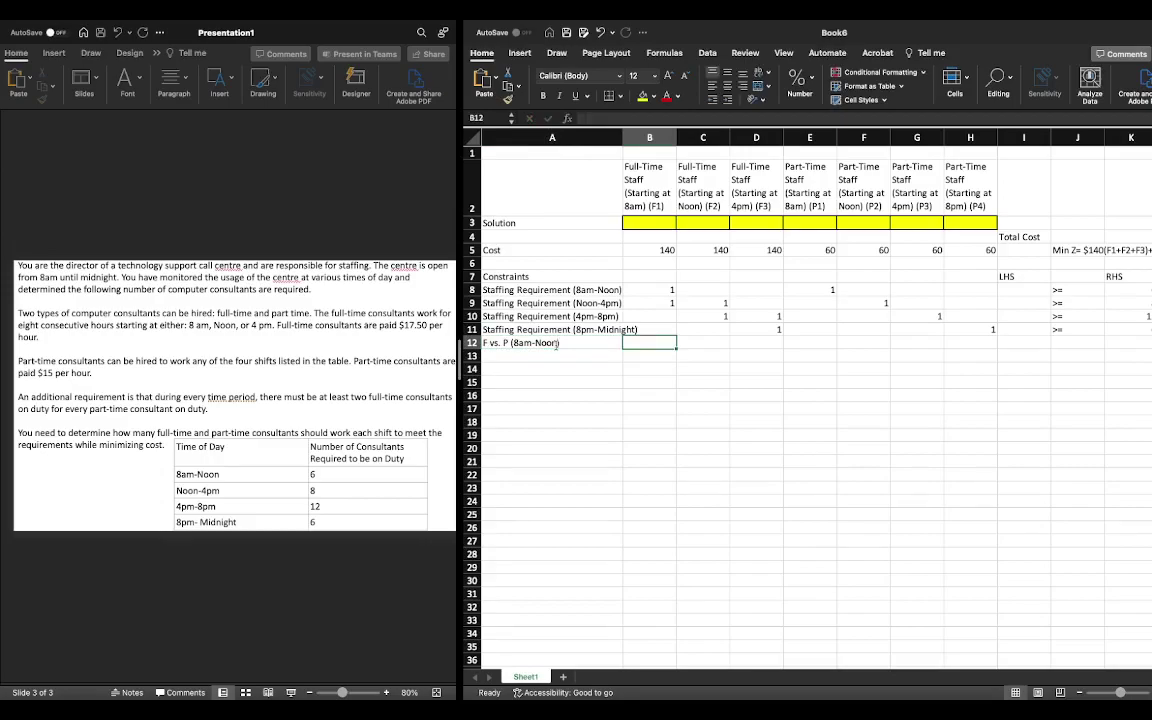
type("1")
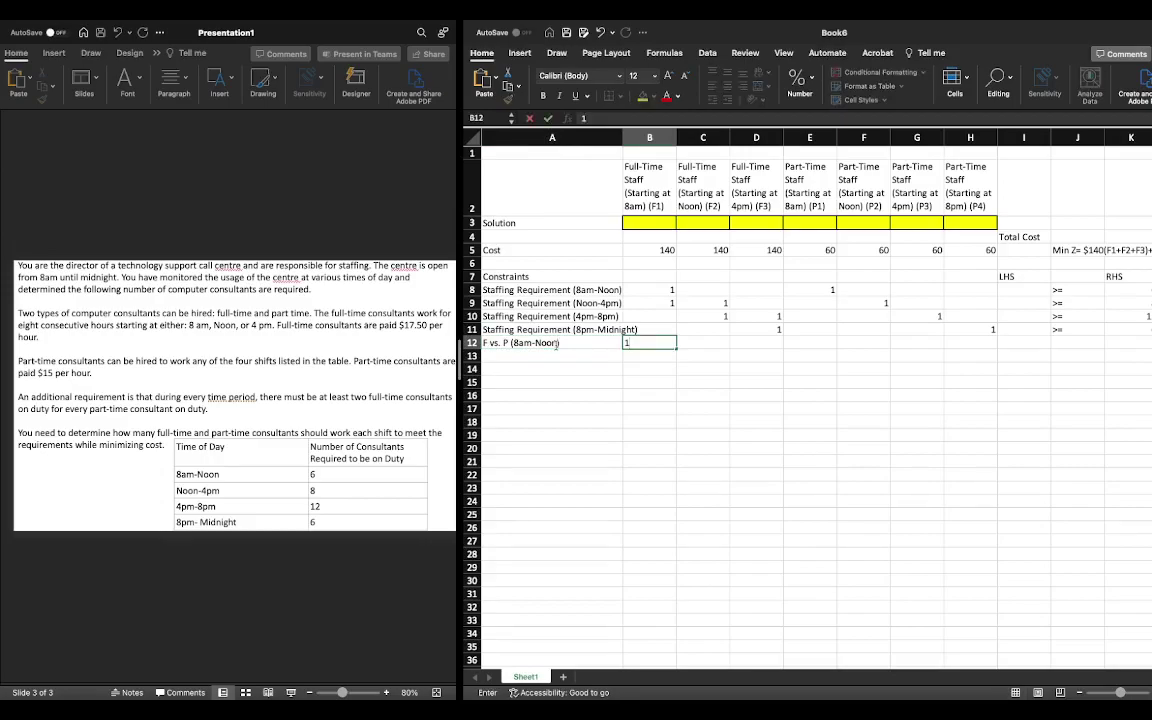
key("Right")
key("Right")
key("Right")
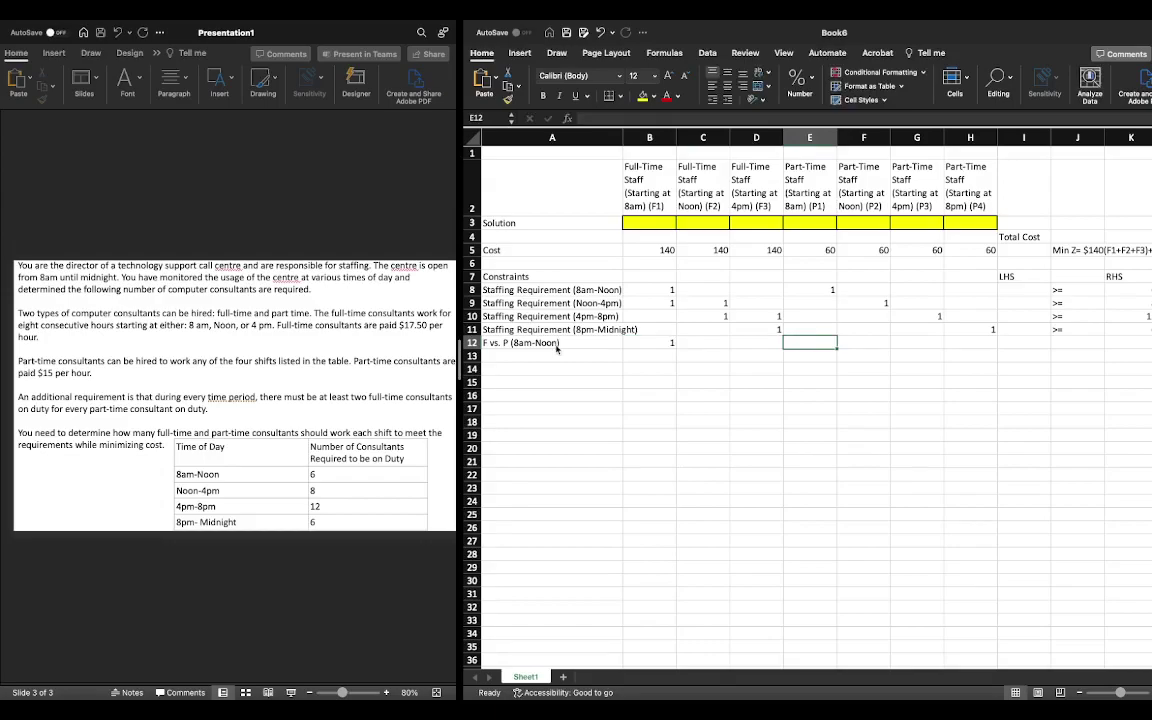
type("-2")
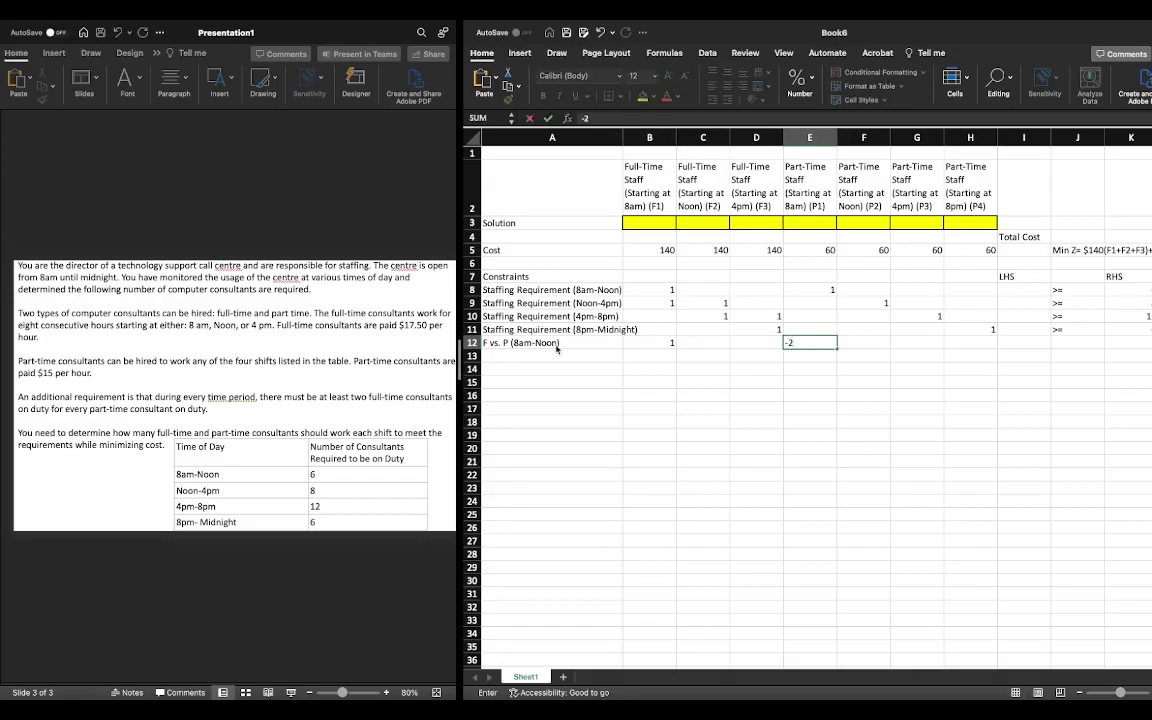
- Enter the ">=" sign in J12 and a right-hand side of 0 in K12 for the 8am-Noon ratio constraint
key("Right")
key("Right")
key("Right")
key("Right")
key("Right")
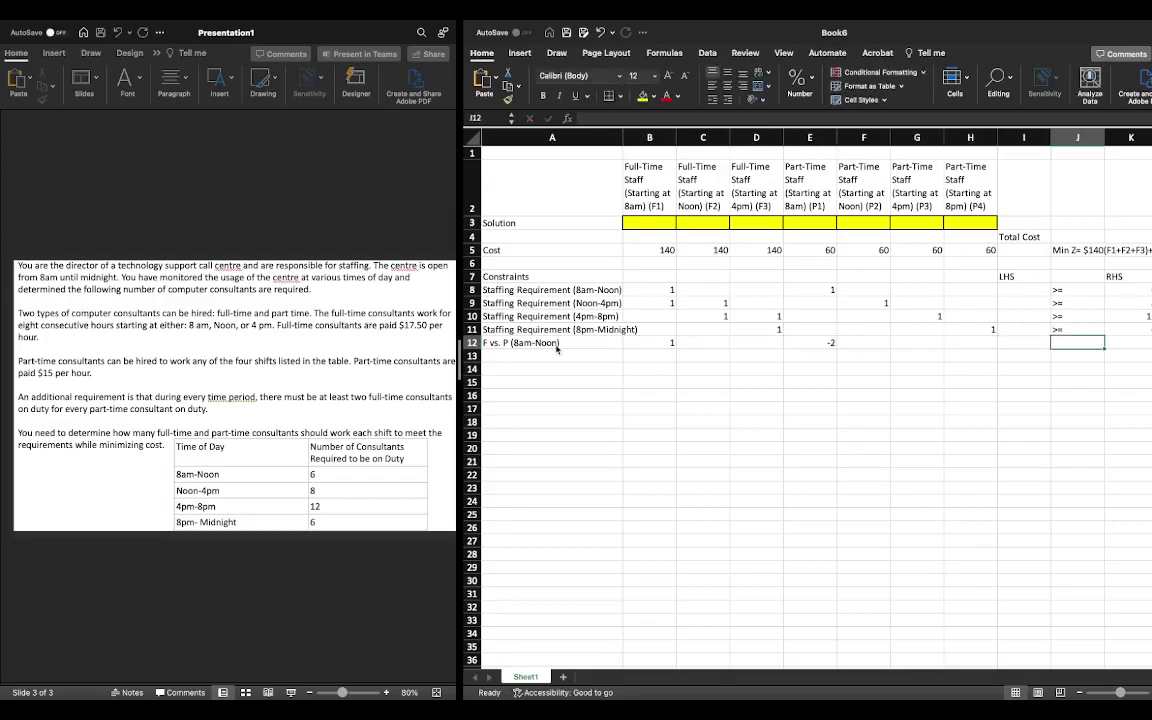
type(">=")
key("Right")
type("0")
key("Return")
- Label A13 "F vs. P (Noon-4pm)" for the next shift's ratio constraint
key("Left")
key("Left")
key("Left")
key("Left")
key("Left")
key("Left")
key("Left")
key("Left")
key("Left")
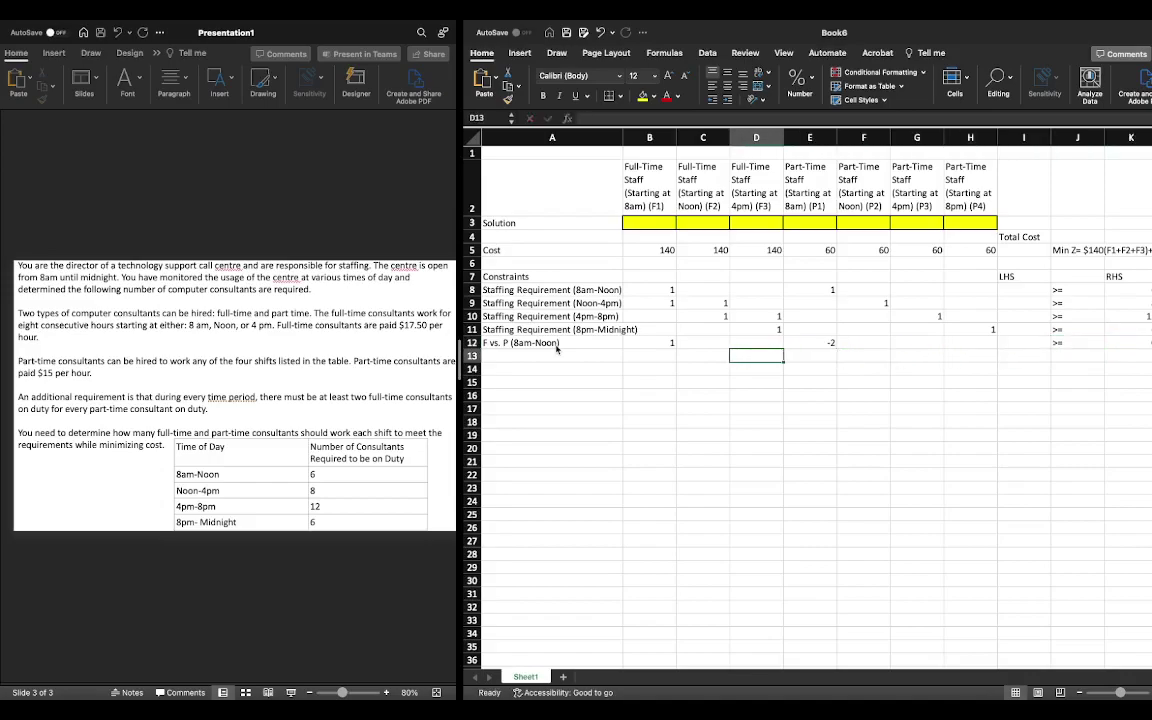
key("Left")
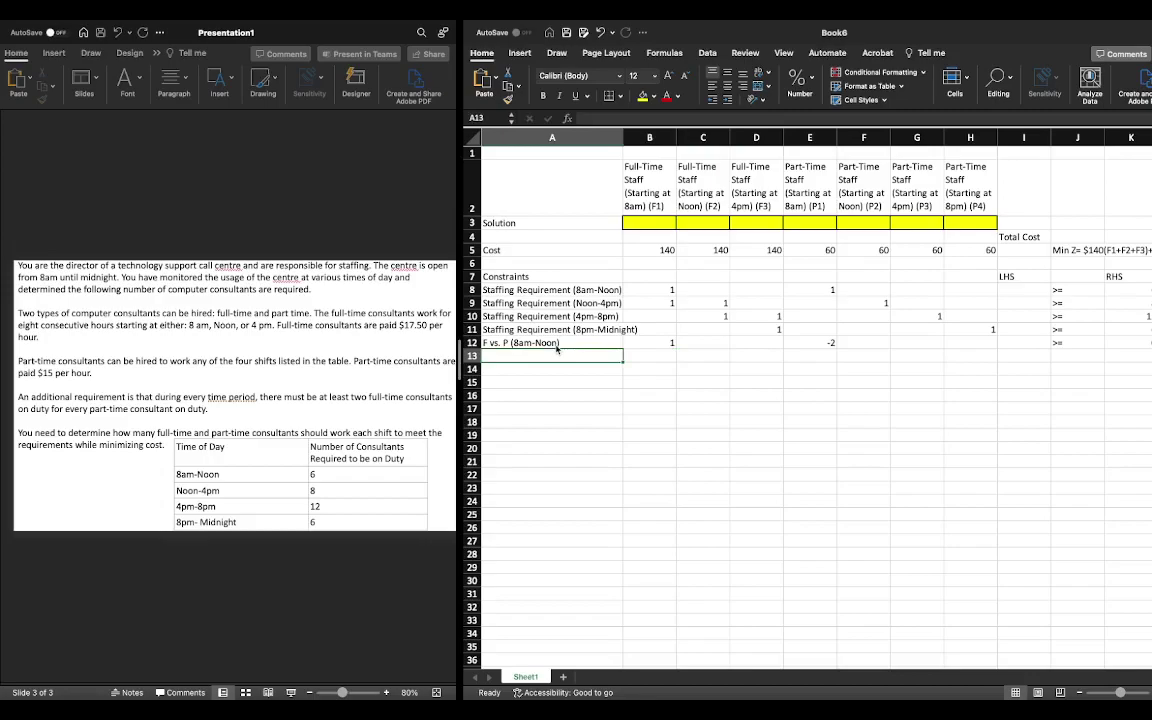
type("F")
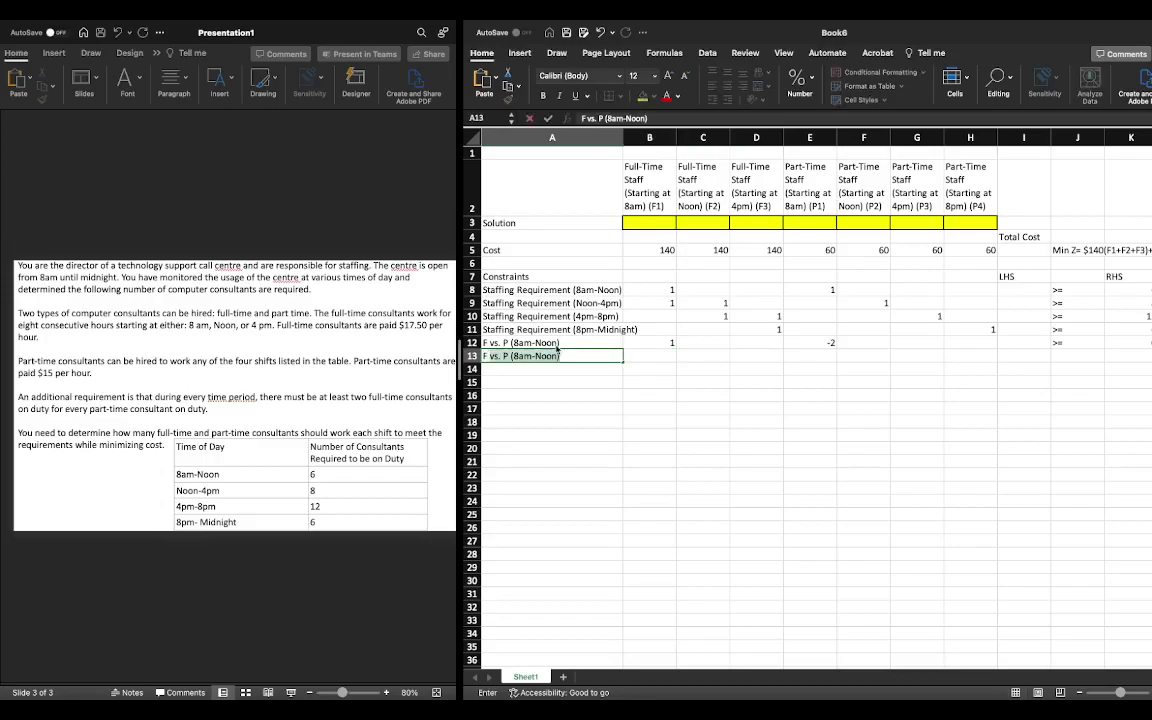
type(" vs. P (Noon-4pm")
key("Tab")
- Enter coefficients of 1 for F1 (B13) and F2 (C13) and -2 for P2 (F13) in the Noon-4pm ratio row
key("Tab")
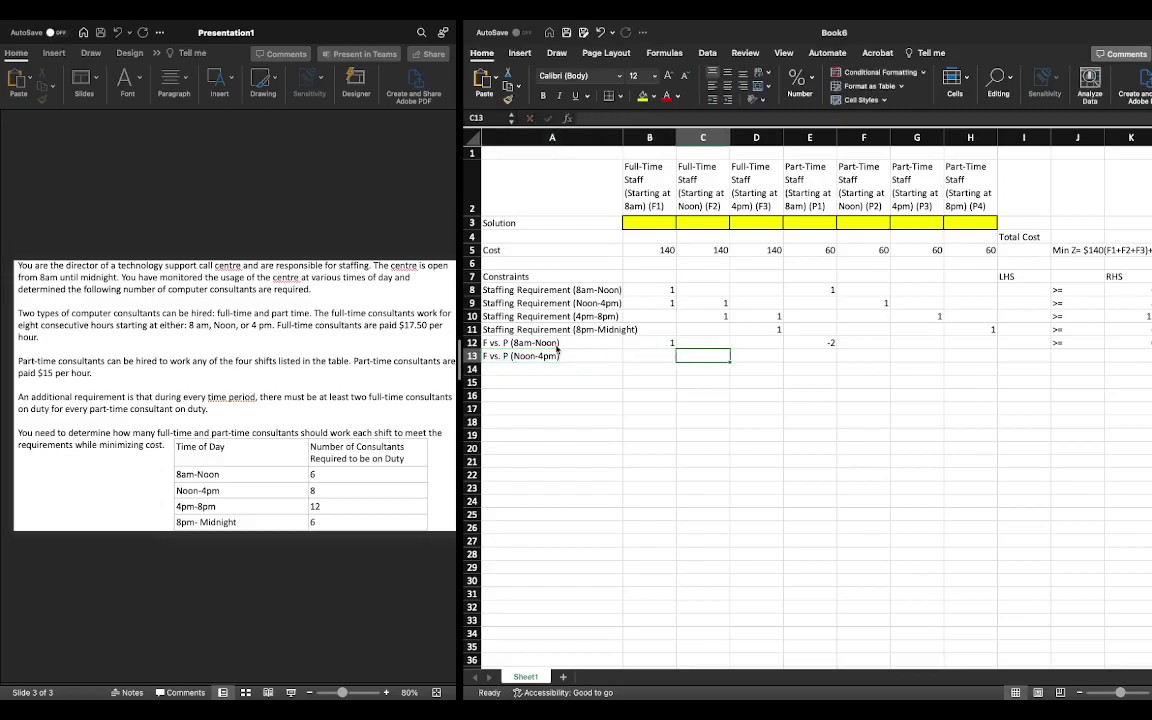
key("shift+Tab")
type("1")
key("Tab")
type("1")
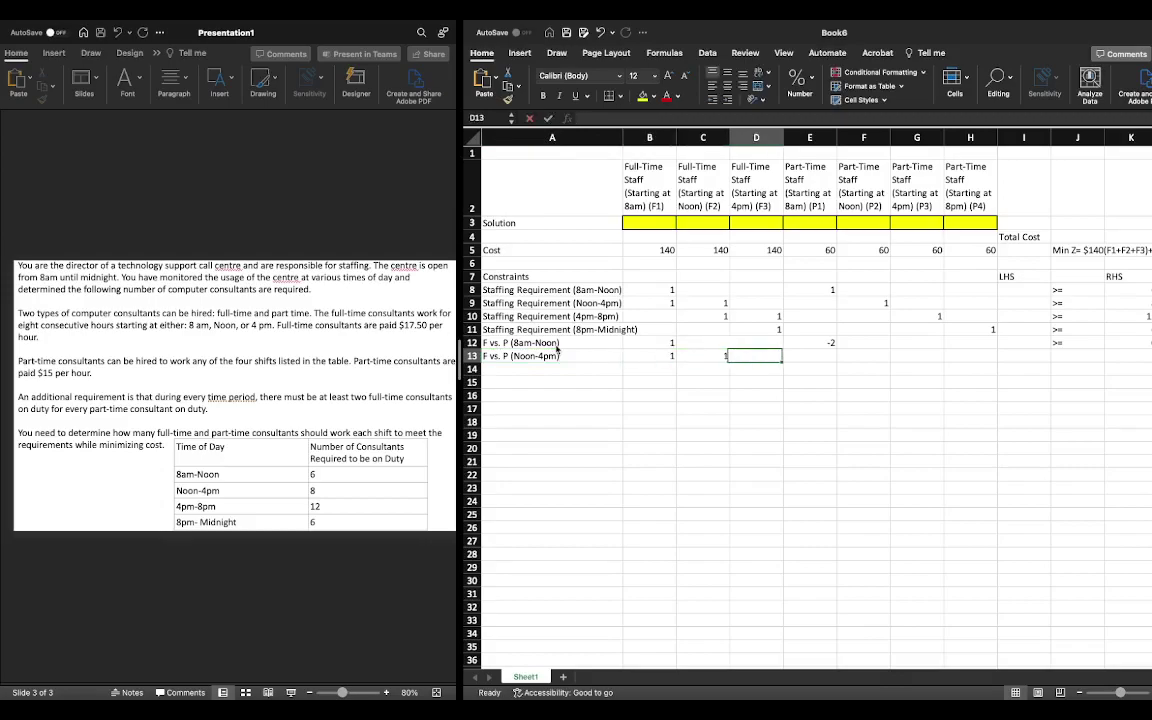
key("Tab")
key("Tab")
key("Tab")
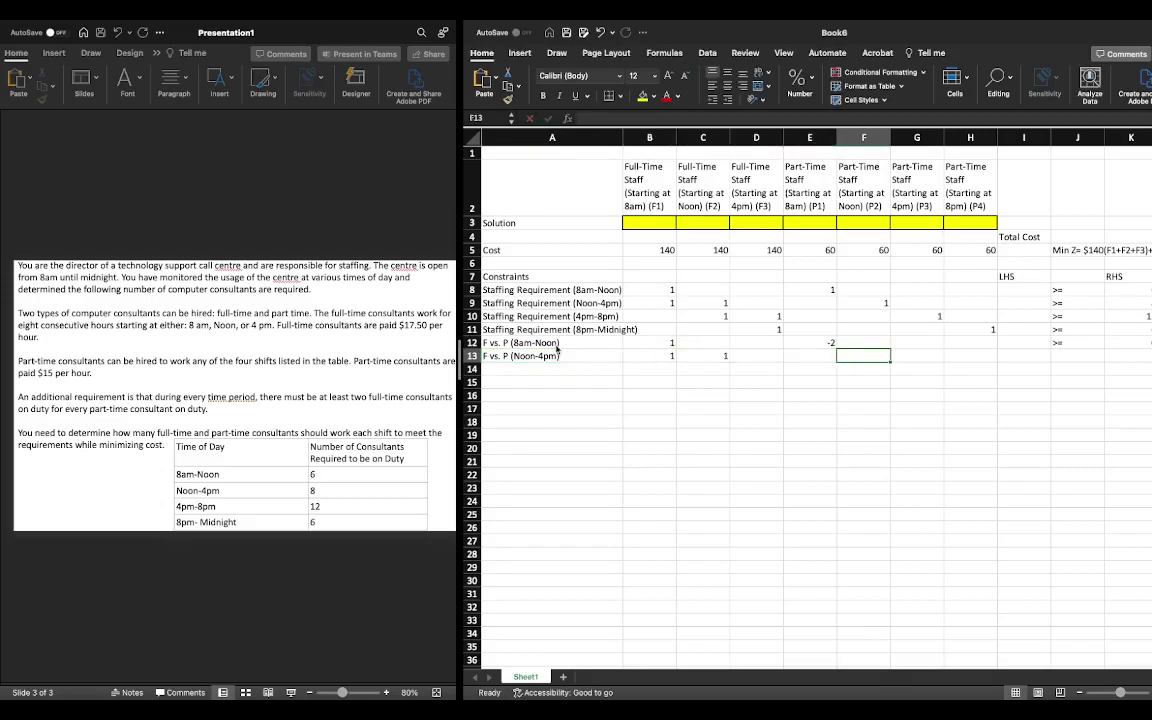
type("-2")
- Enter the ">=" sign in J13 for the Noon-4pm ratio constraint
key("Tab")
key("Tab")
key("Tab")
key("Tab")
type(">=")
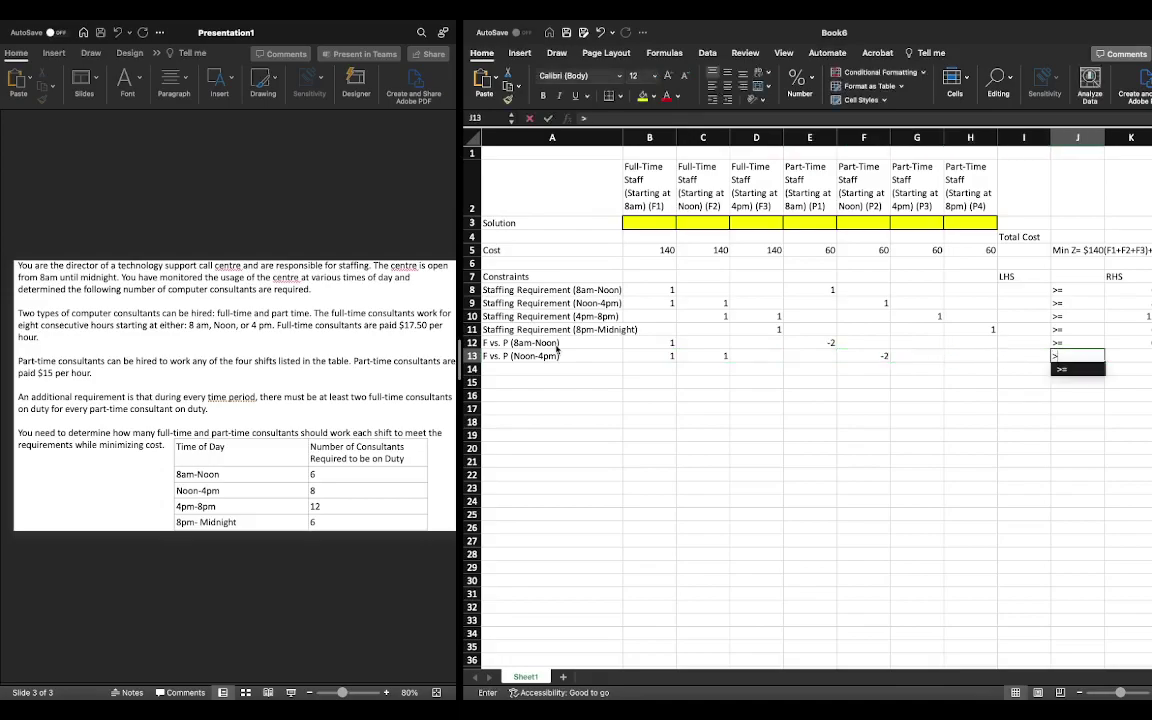
key("Tab")
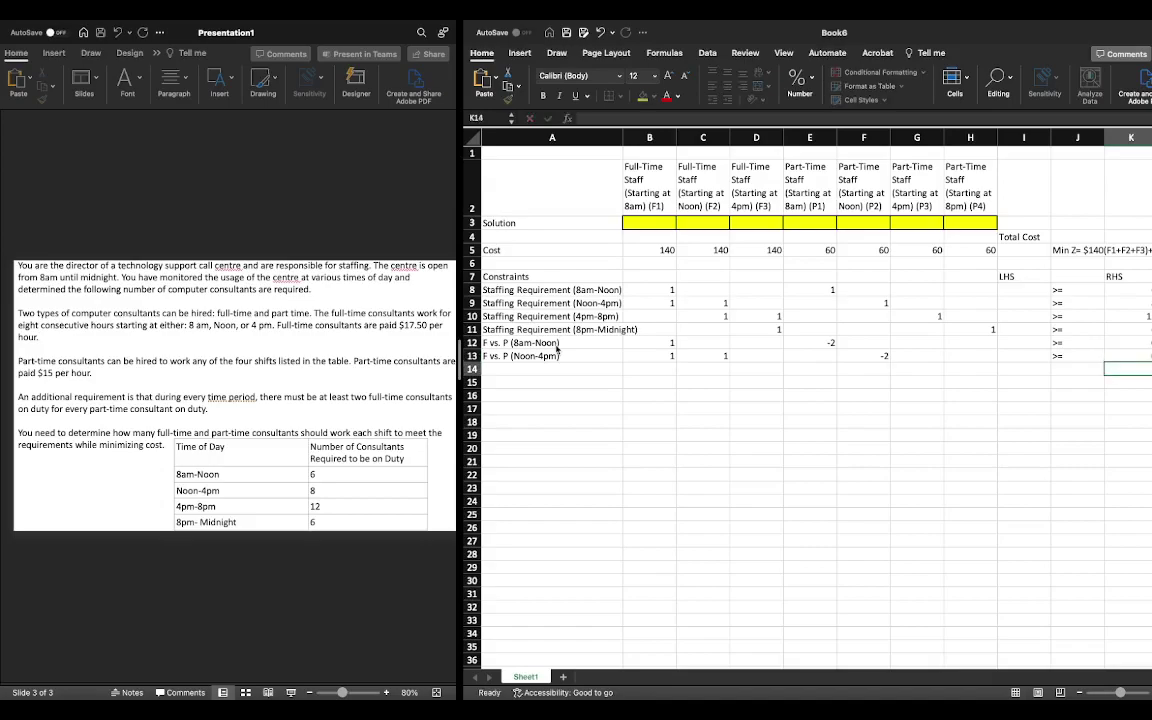
- Label A14 "F vs. P (4pm-8pm)" for the next shift's ratio constraint
key("Down")
key("Left")
key("Left")
key("Left")
key("Left")
key("Left")
key("Left")
key("Left")
key("Left")
key("Left")
key("Left")
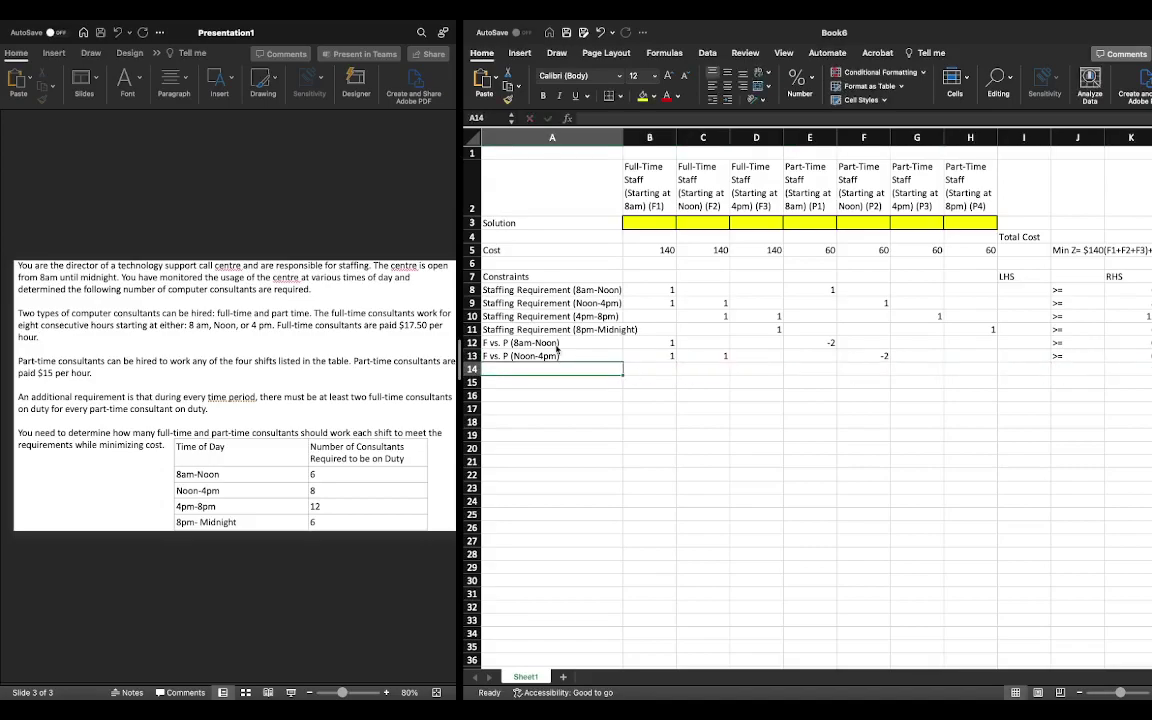
type("F vs. P")
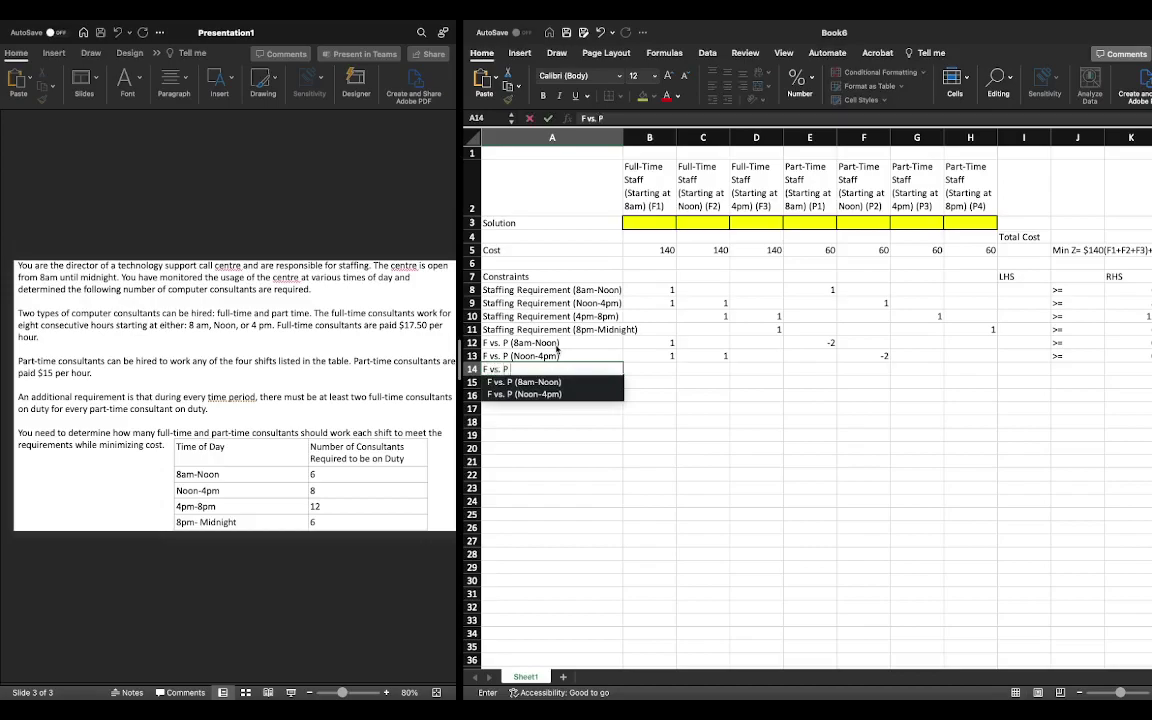
type(" (4pm-8pm)")
- Enter coefficients of 1 for F2 (C14) and F3 (D14) and -2 for P3 (G14) in the 4pm-8pm ratio row
key("Right")
key("Right")
key("Right")
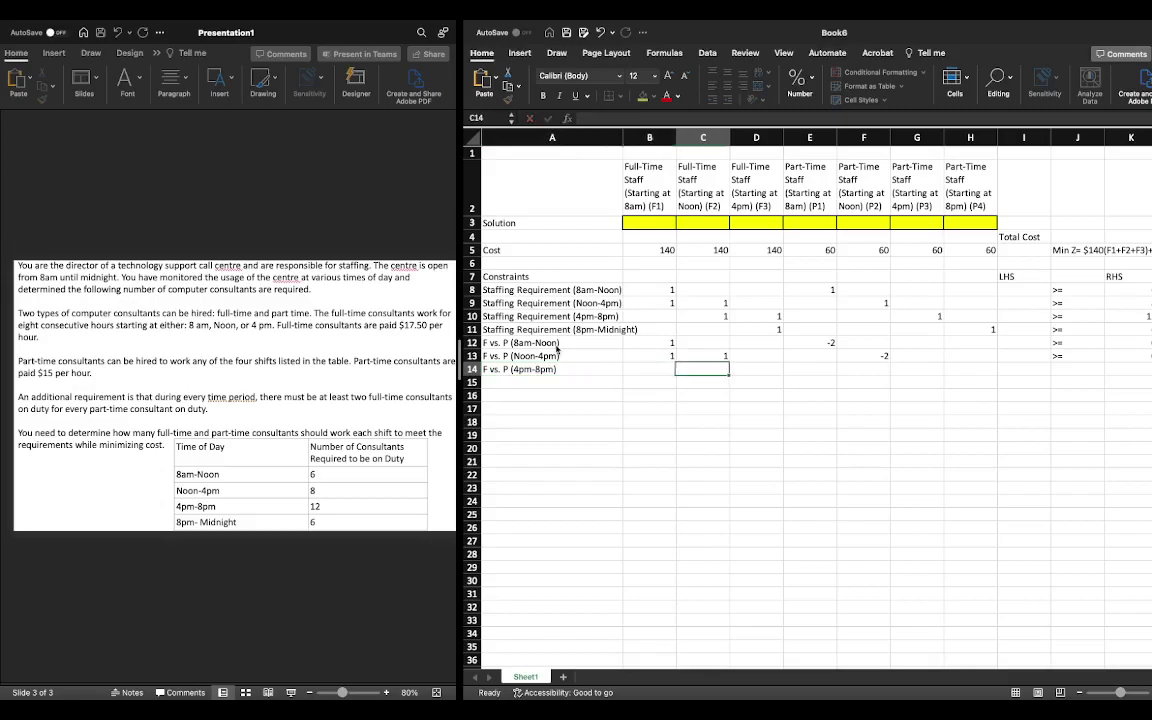
key("Left")
type("1")
key("Right")
type("1")
key("Right")
key("Right")
key("Right")
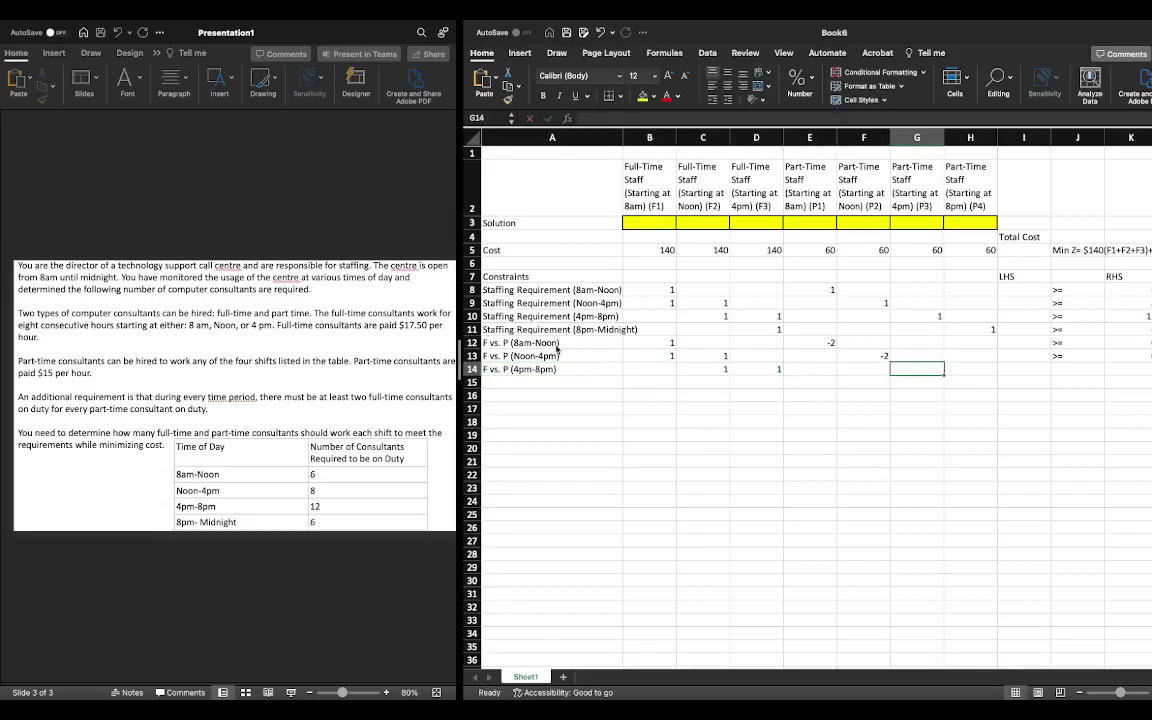
type("-2")
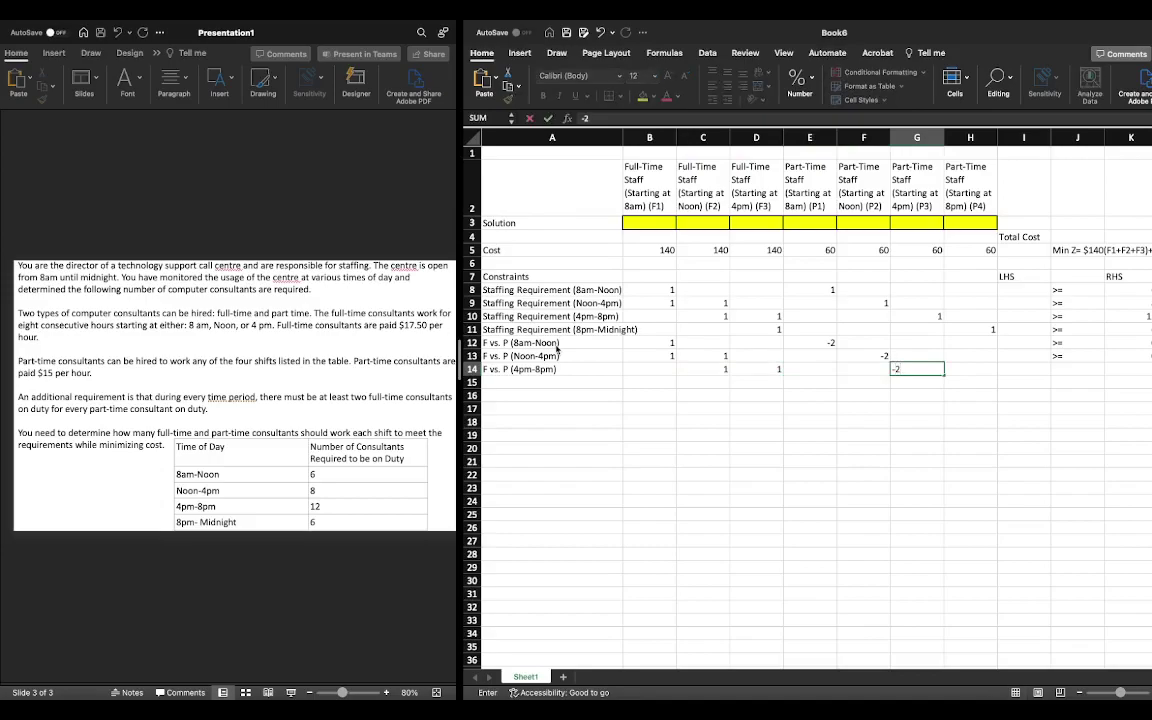
- Enter the ">=" sign in J14 and a right-hand side of 0 in K14 for the 4pm-8pm ratio constraint
key("Right")
key("Right")
key("Right")
type(">=")
key("Right")
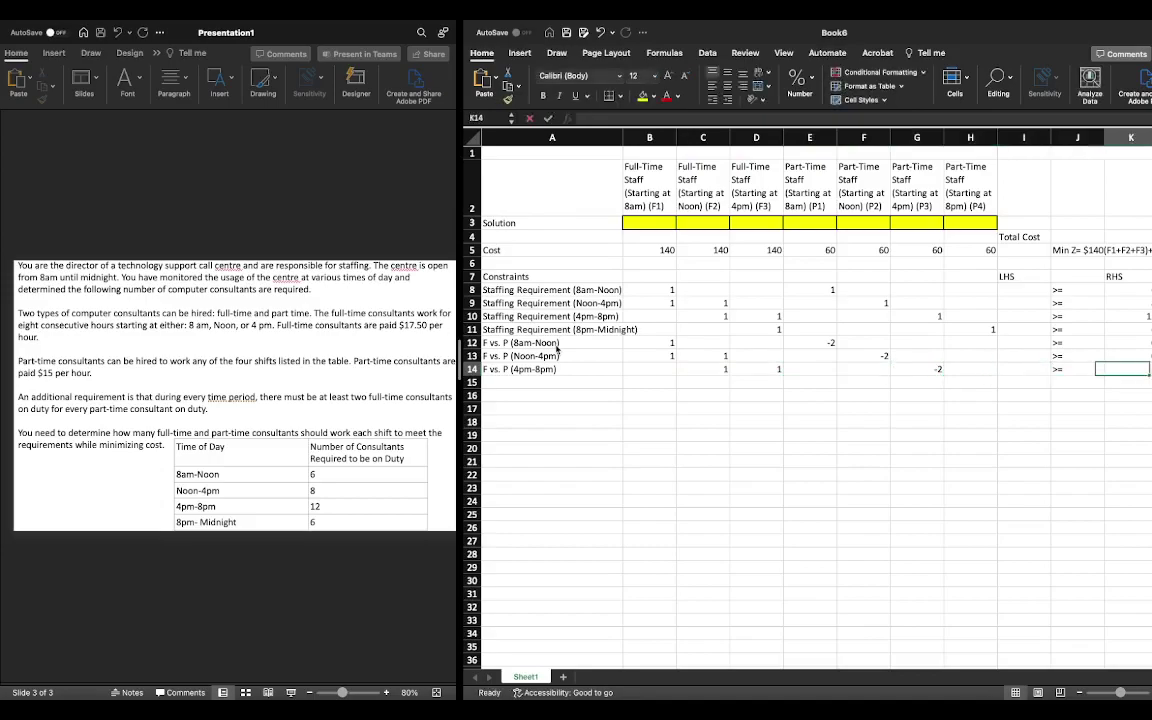
- Label A15 "F vs. P (8pm-Midnight)" for the last shift's ratio constraint
key("Left")
key("Left")
key("Down")
key("Left")
key("Left")
key("Left")
key("Left")
key("Left")
key("Left")
key("Left")
key("Left")
type("d")
key("BackSpace")
type("F vs. O")
key("BackSpace")
type("P (")
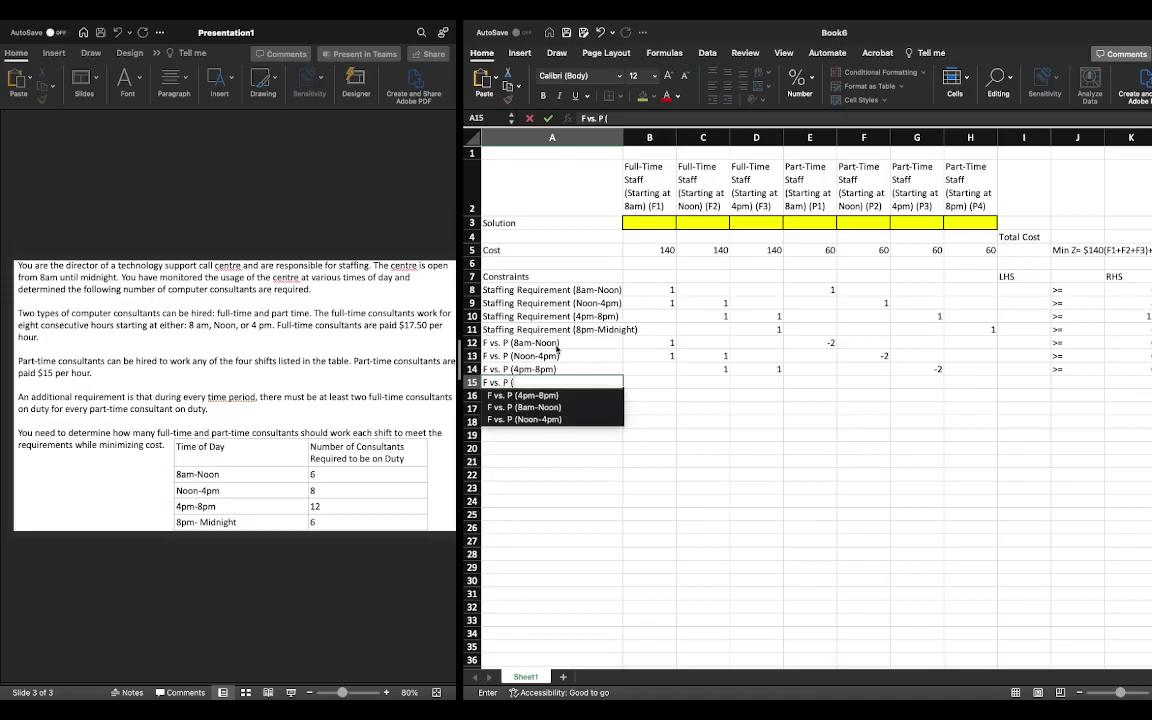
type("8pm-Midnight)")
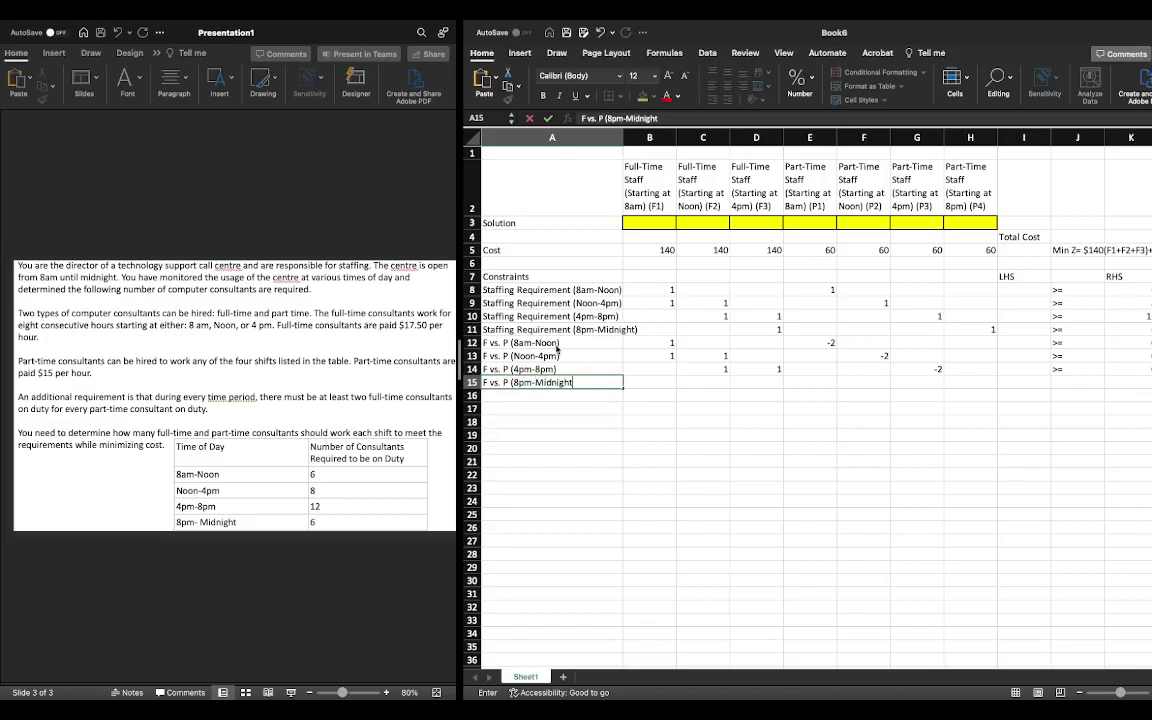
- Enter coefficients of 1 for F3 (D15) and -2 for P4 (H15) in the 8pm-Midnight ratio row
key("Tab")
key("Tab")
key("Tab")
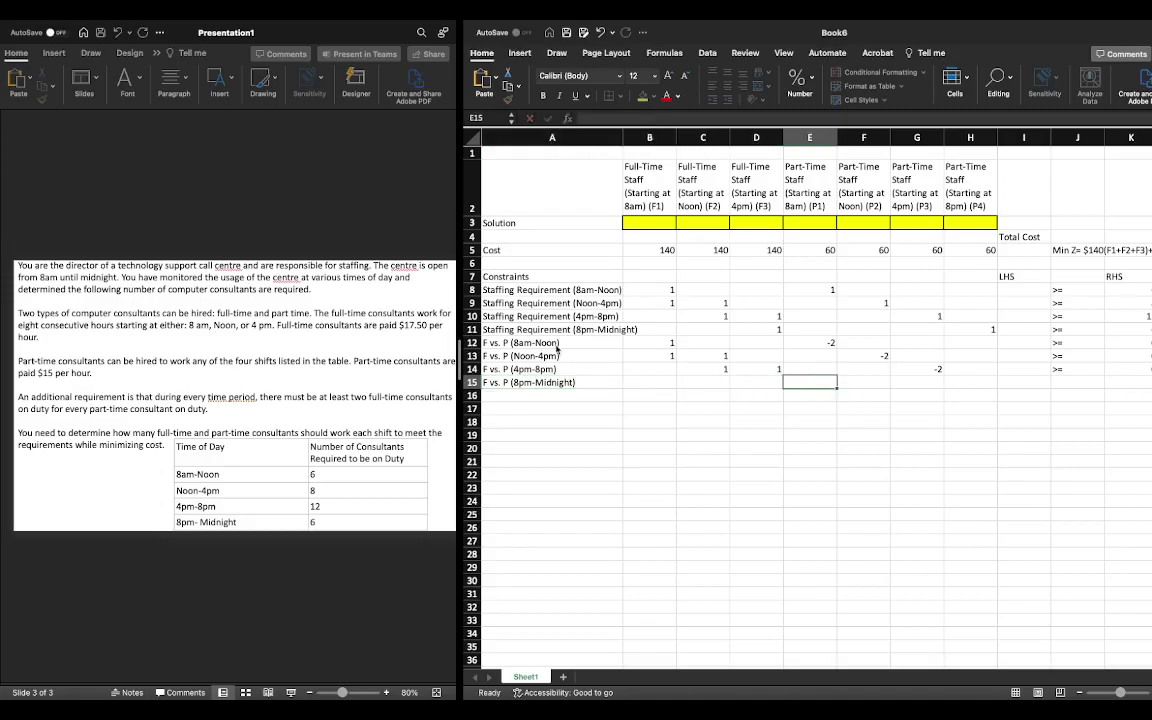
type("1")
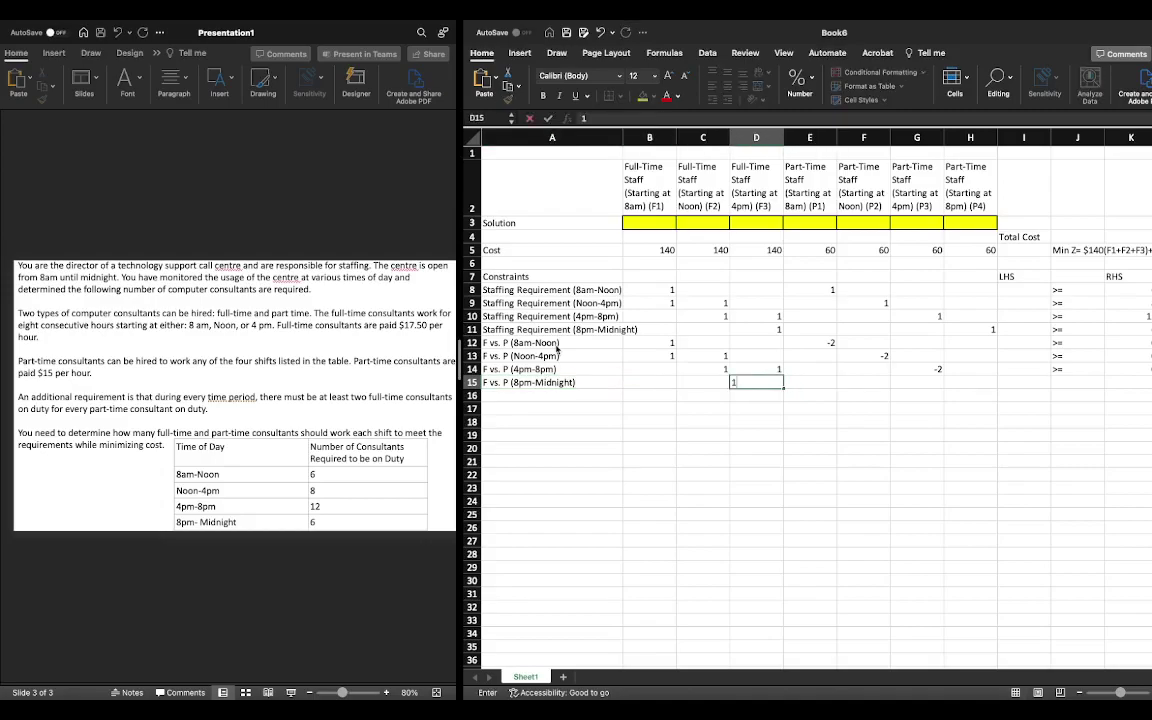
key("Tab")
key("Tab")
key("Tab")
key("Tab")
type("-2")
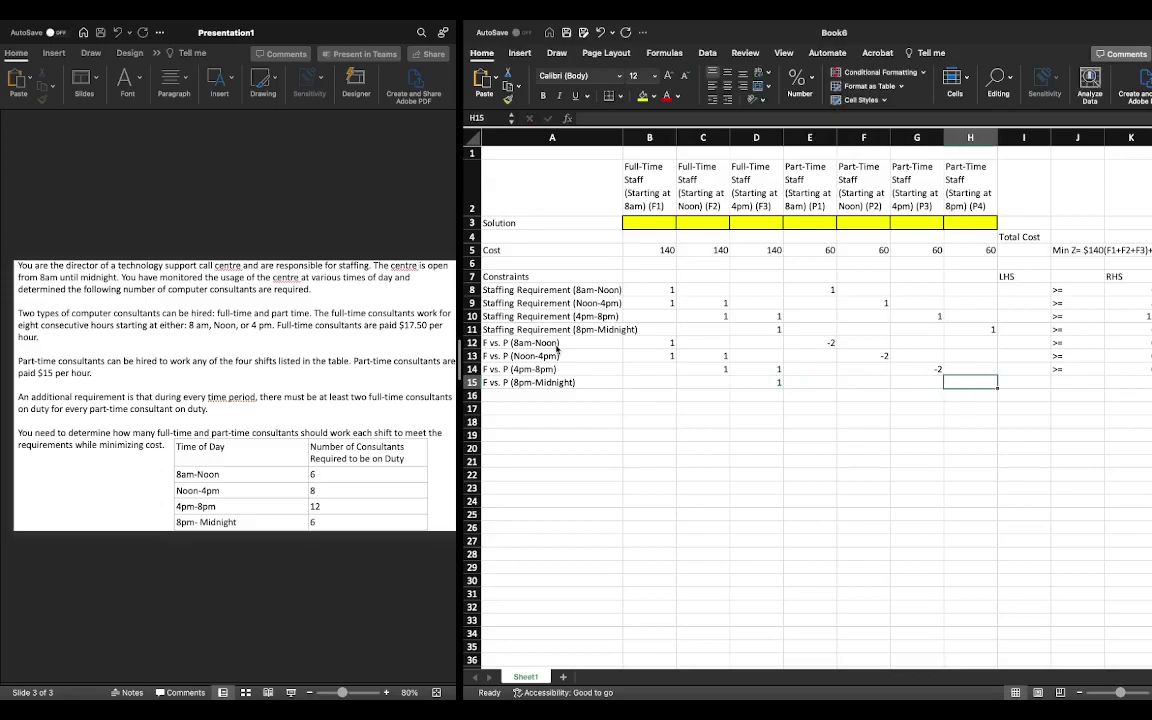
- Enter the ">=" sign in J15 and a right-hand side of 0 in K15 for the 8pm-Midnight ratio constraint
key("Tab")
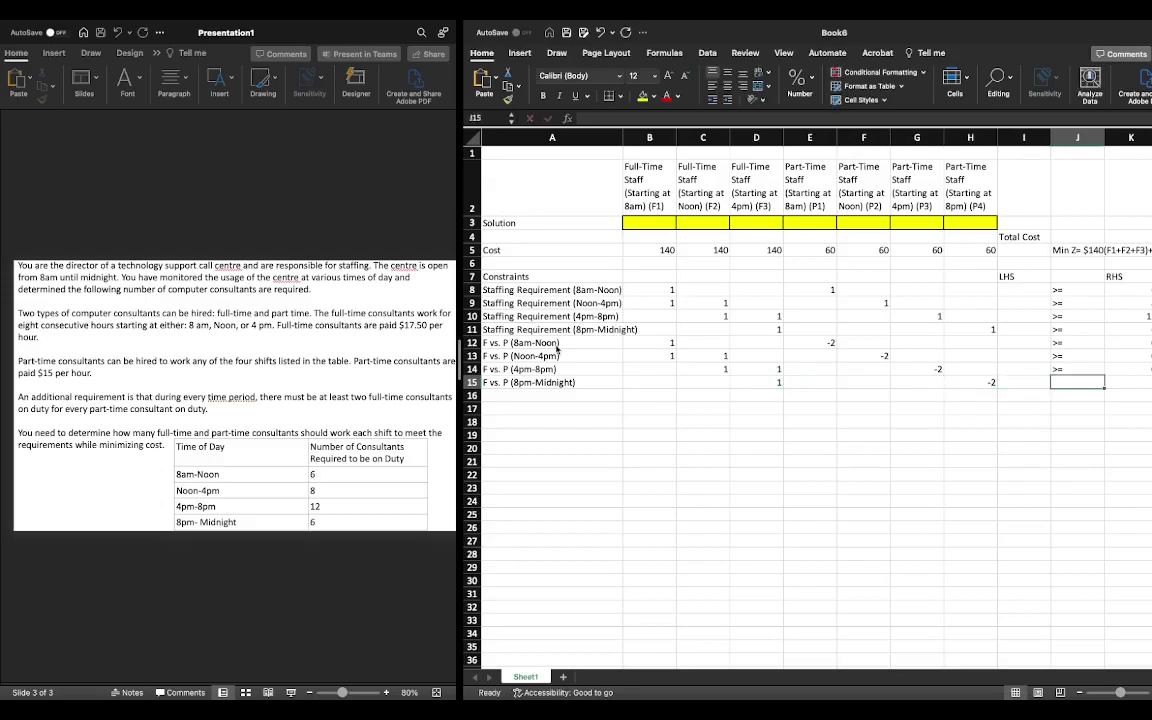
key("Tab")
type(">")
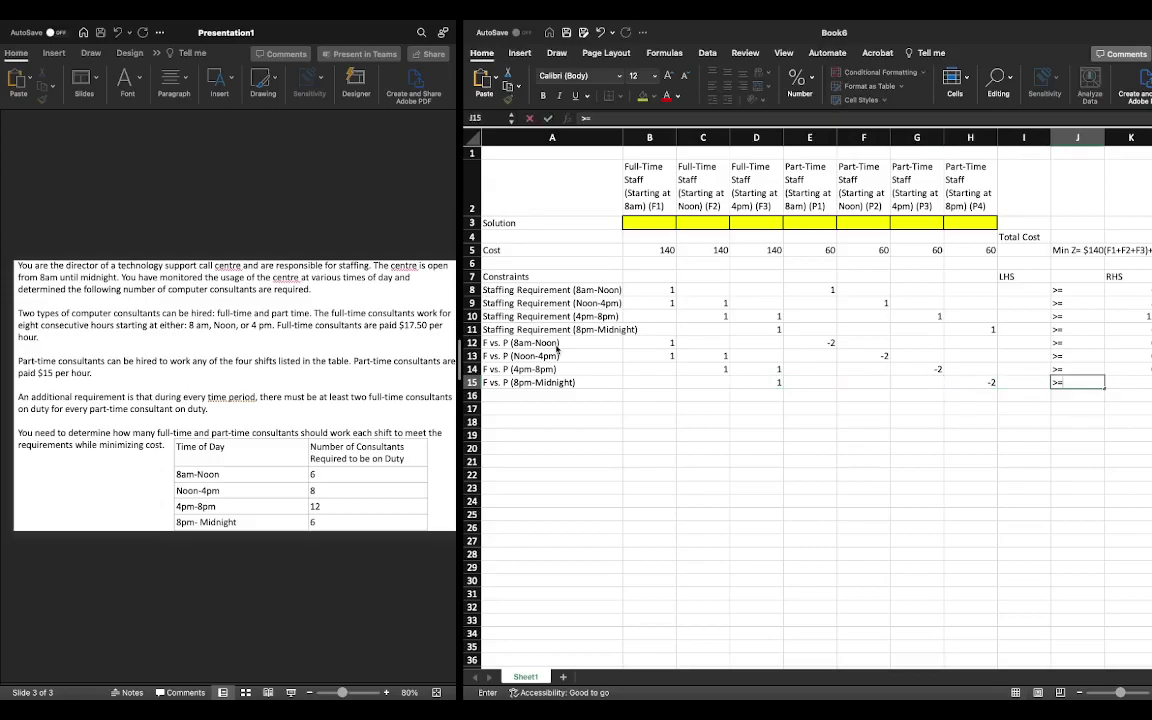
key("Tab")
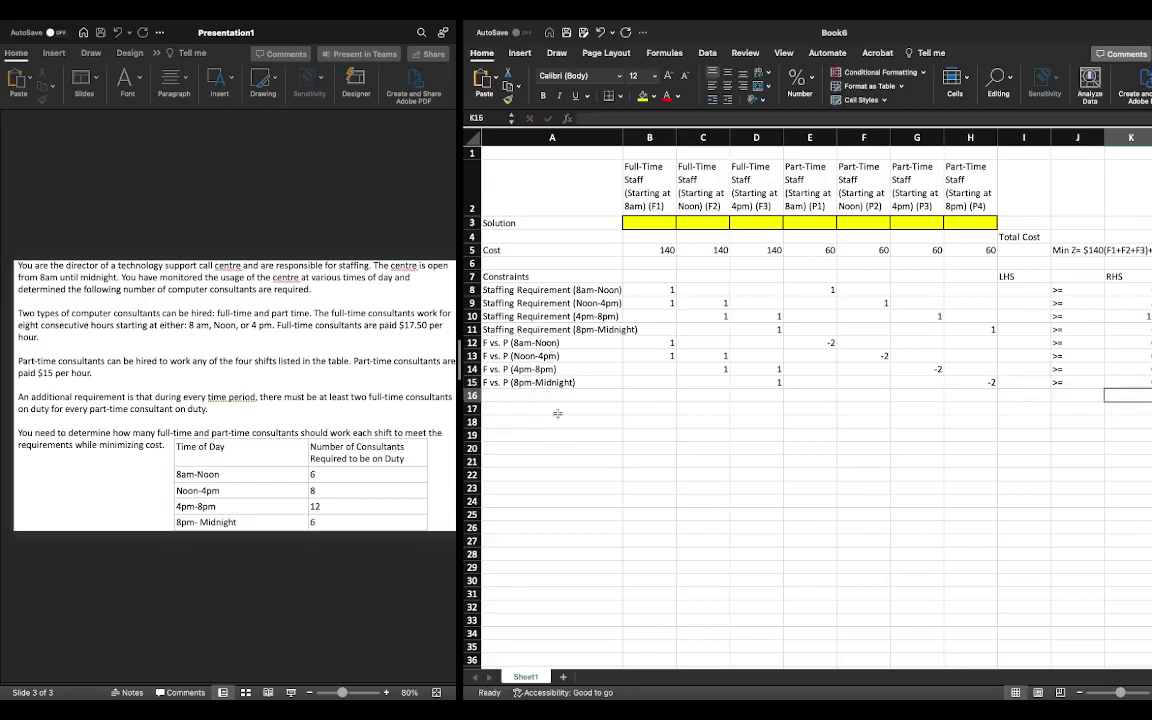
left_click_drag(521, 343, 1147, 386)
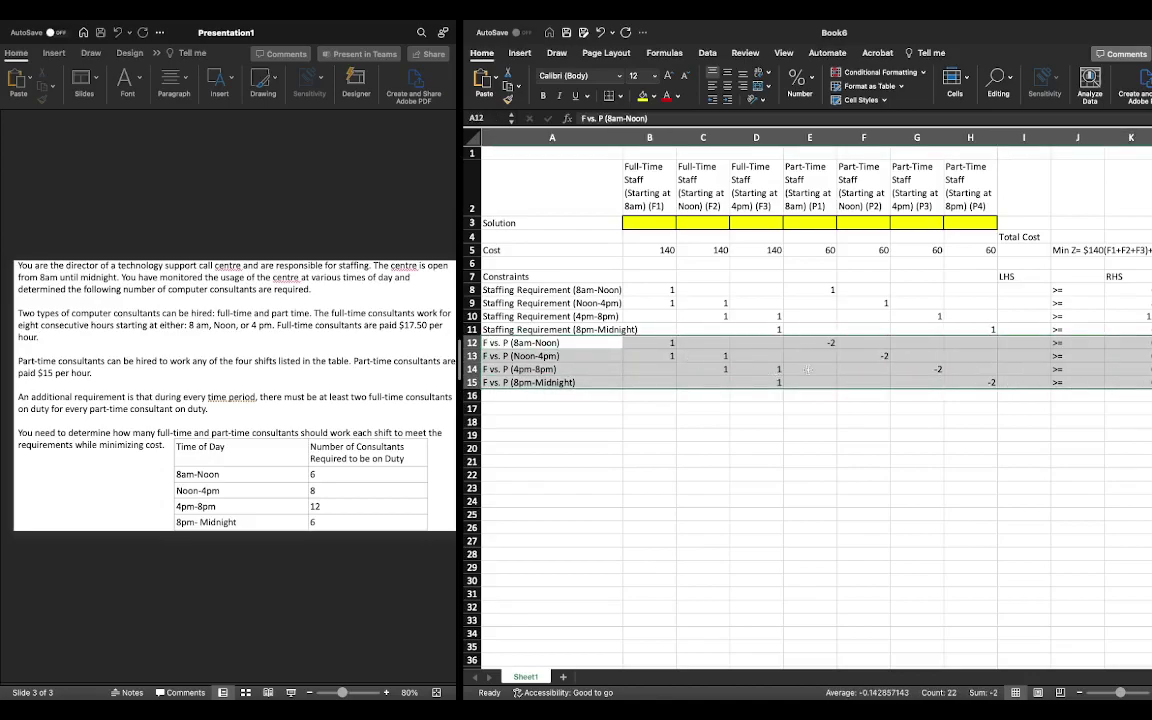
- Start the total cost formula in I5 as a SUMPRODUCT of the costs B5:H5 and the solution cells B3:H3
left_click(1010, 250)
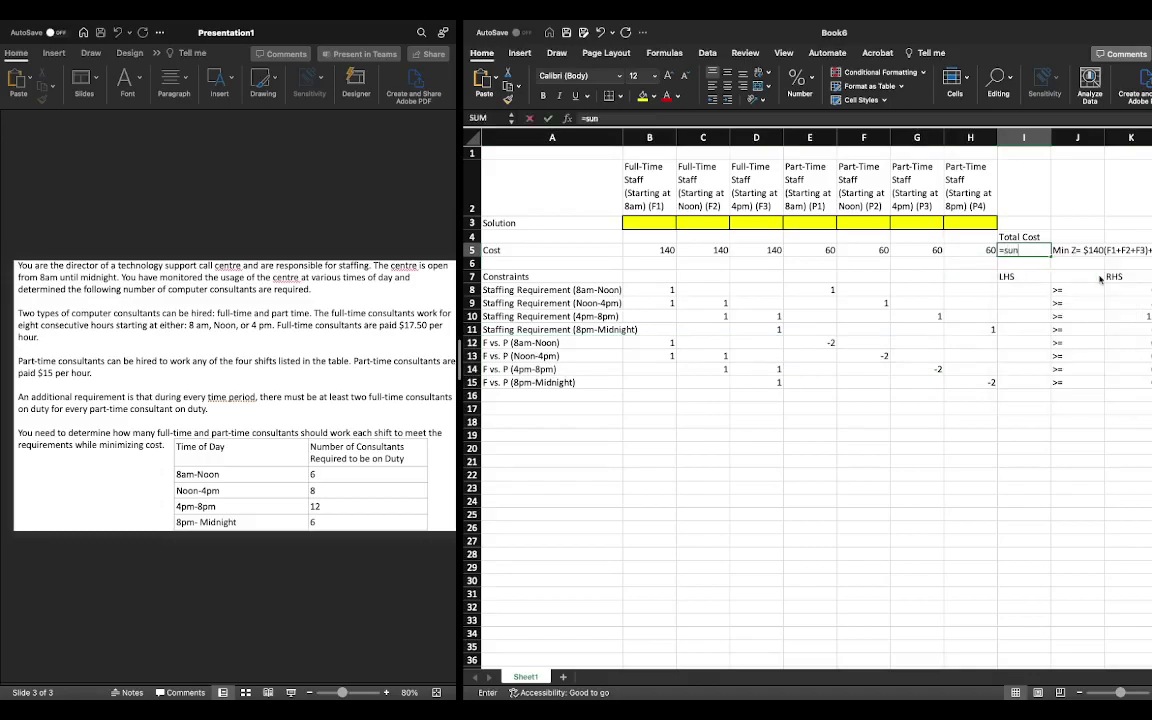
type("=sumpo")
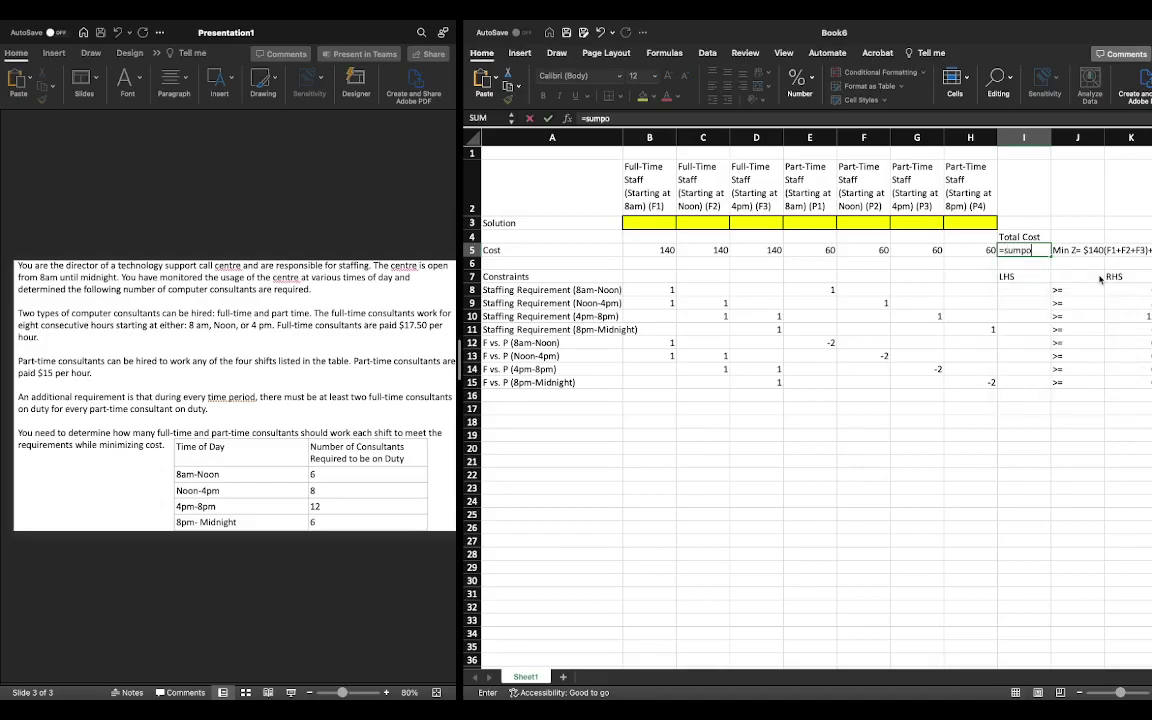
double_click(930, 276)
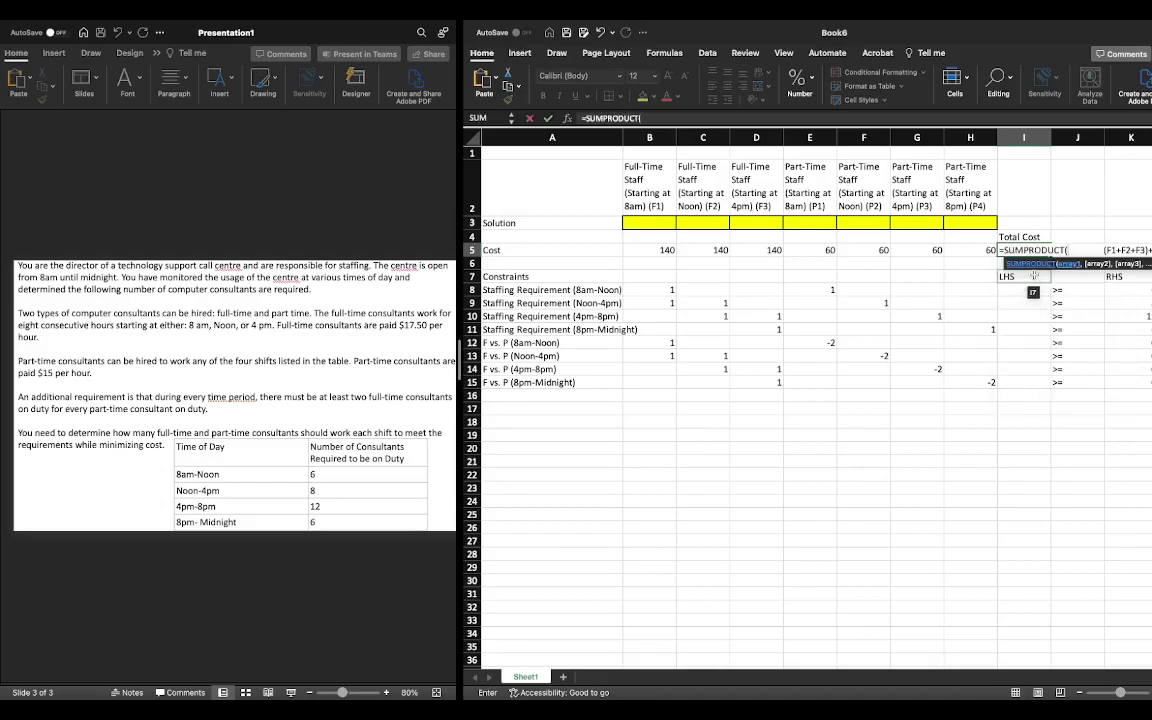
left_click_drag(640, 250, 965, 251)
type(",")
left_click_drag(640, 222, 958, 220)
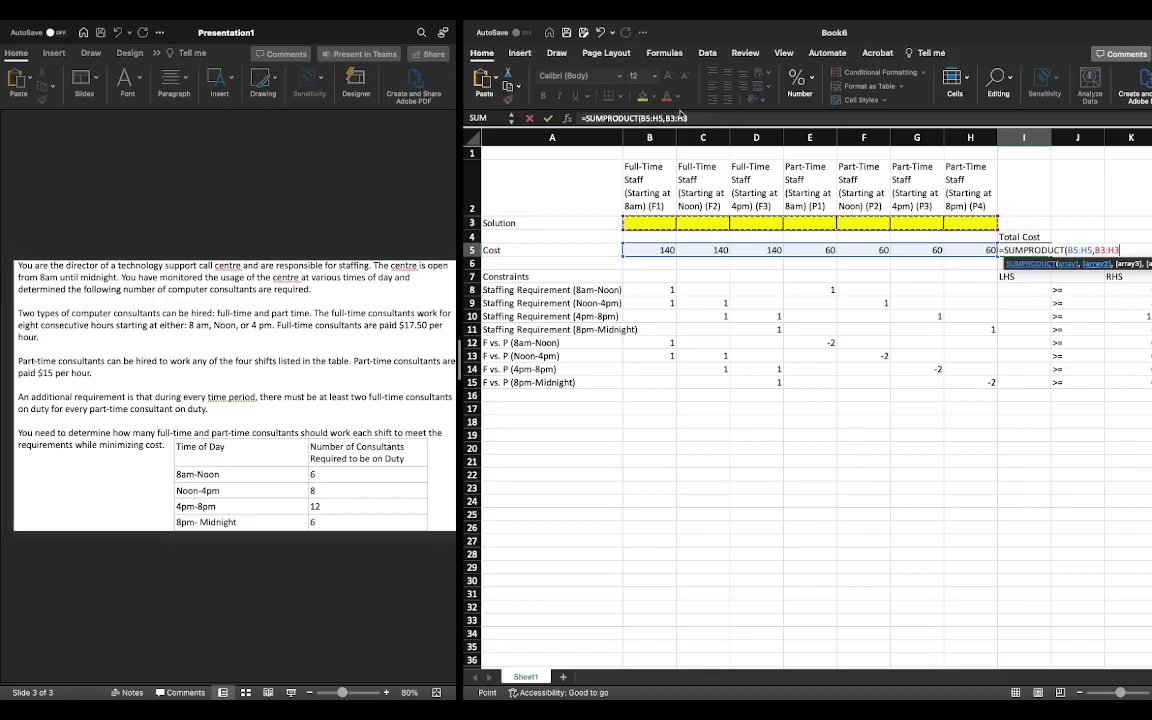
- Make the solution range absolute in the total cost formula, giving =SUMPRODUCT(B5:H5,$B$3:$H$3) in I5
left_click(683, 118)
type("$")
key("Left")
key("Left")
type("$")
key("Left")
key("Left")
key("Left")
type("$")
key("Left")
key("Left")
type("$")
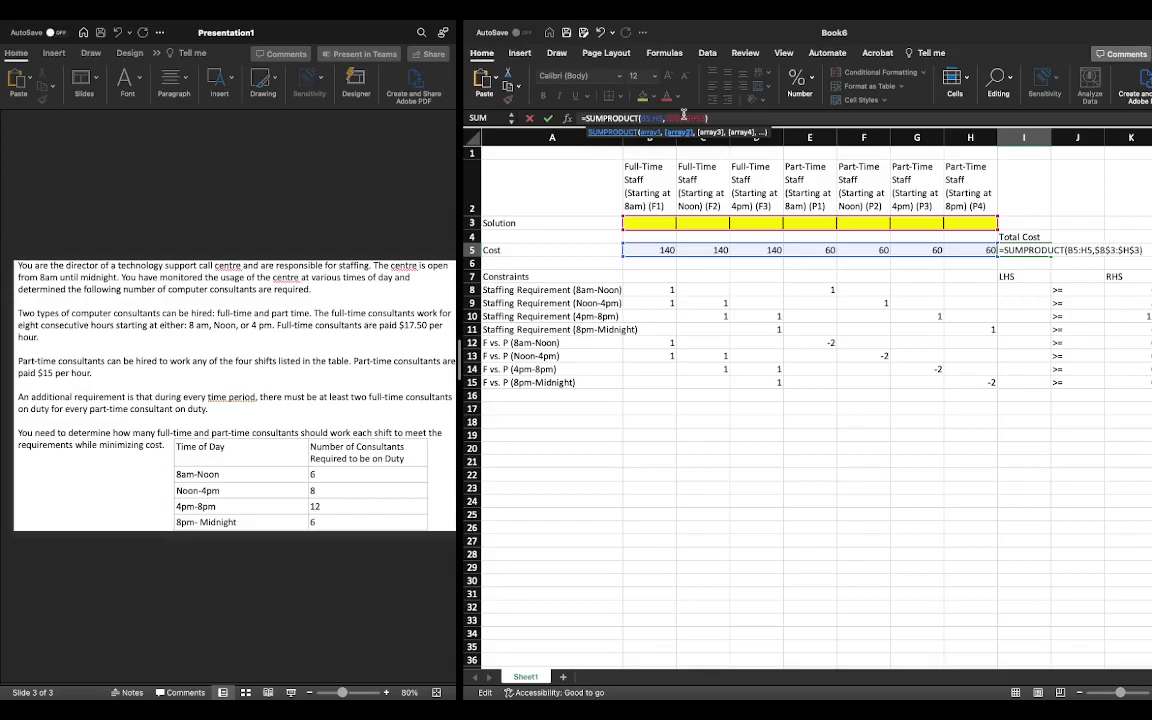
key("Return")
- Enter =SUMPRODUCT(B8:H8,$B$3:$H$3) in I8 as the left-hand side of the 8am-Noon staffing requirement
left_click(1027, 290)
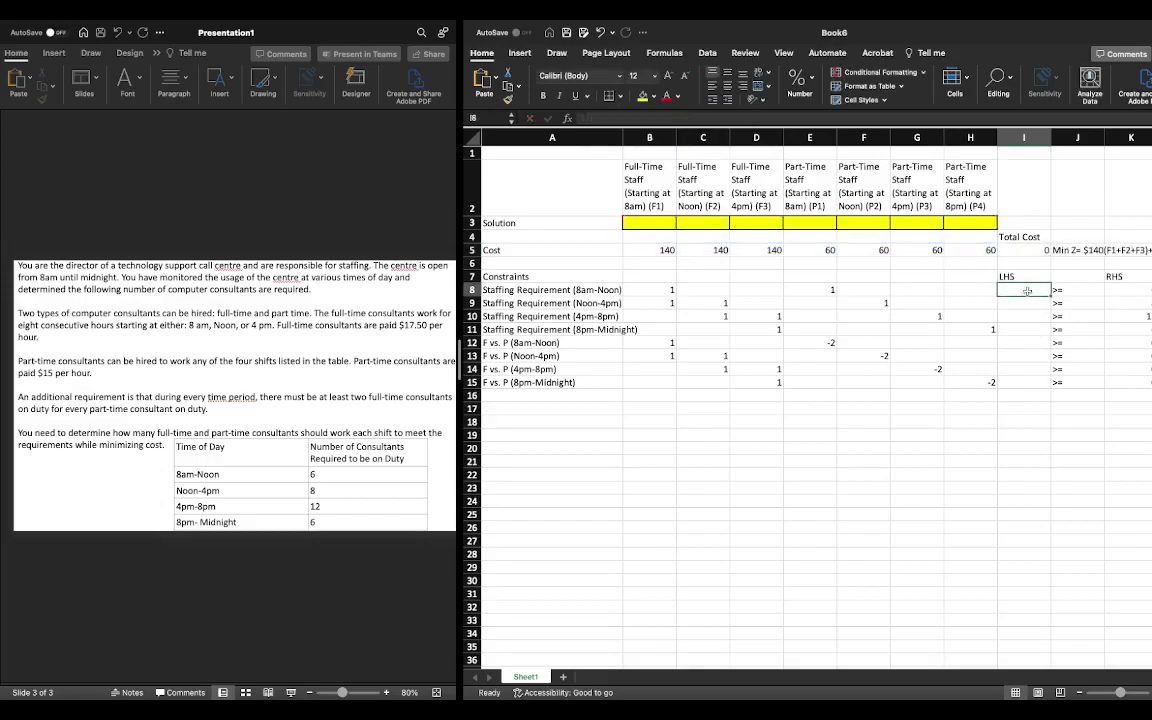
type("=sump")
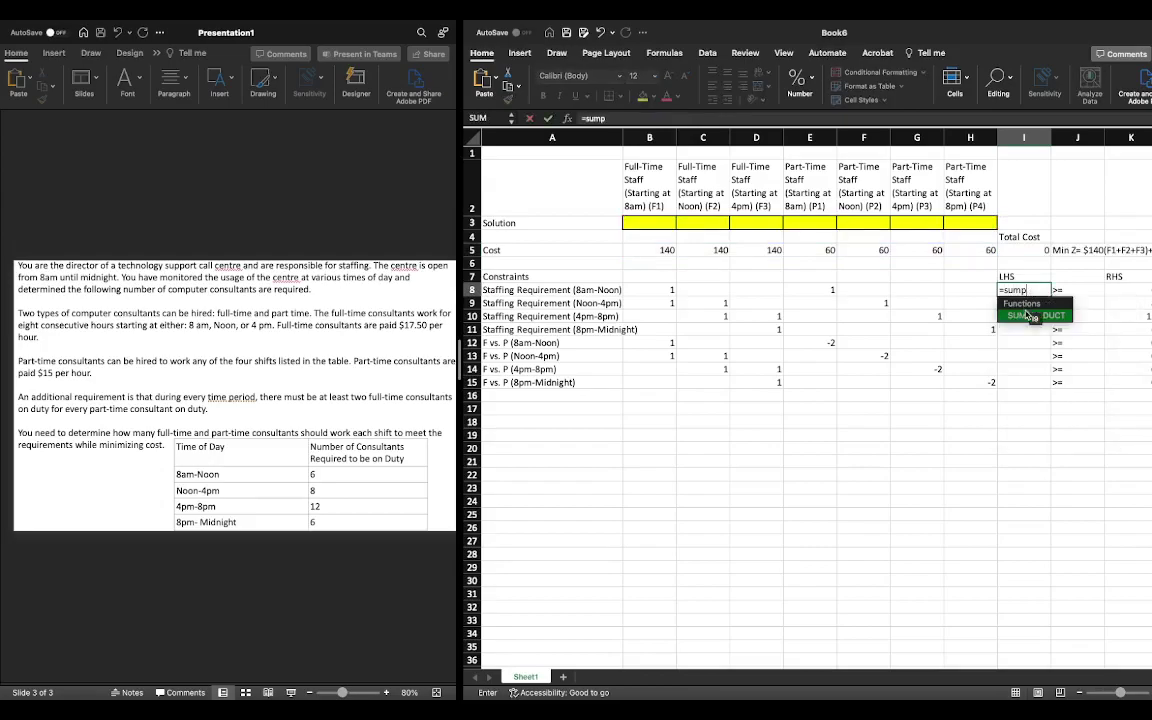
key("Tab")
left_click_drag(668, 290, 979, 290)
type(",")
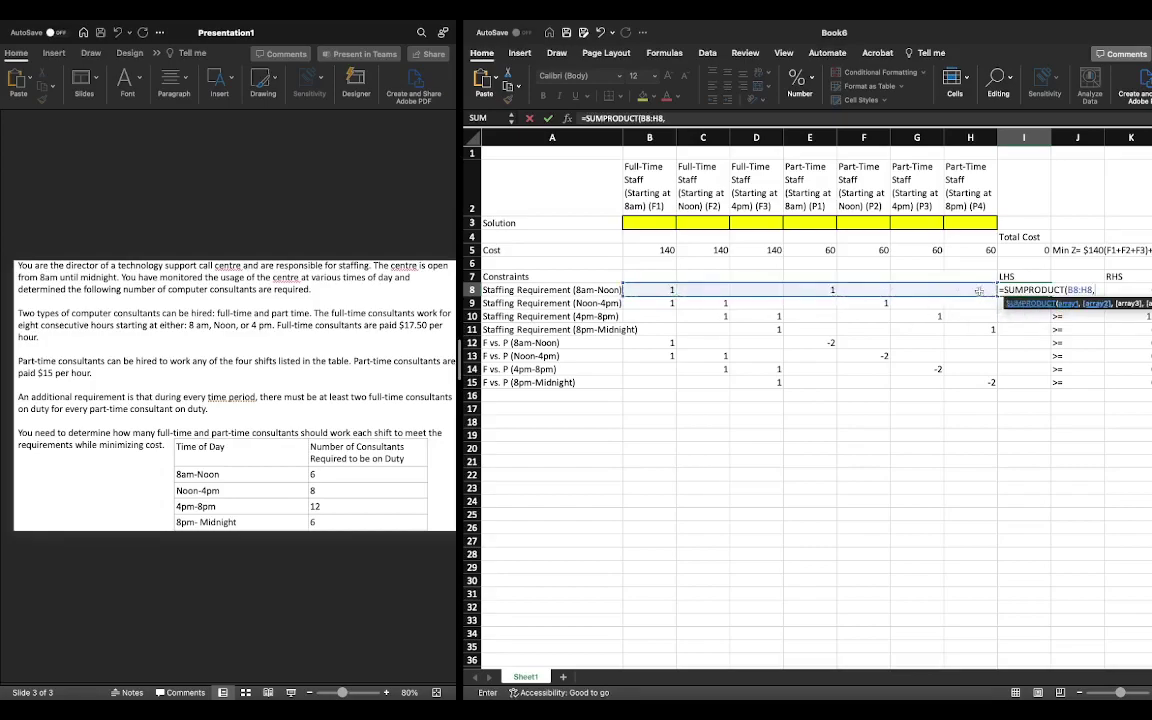
left_click_drag(652, 222, 968, 222)
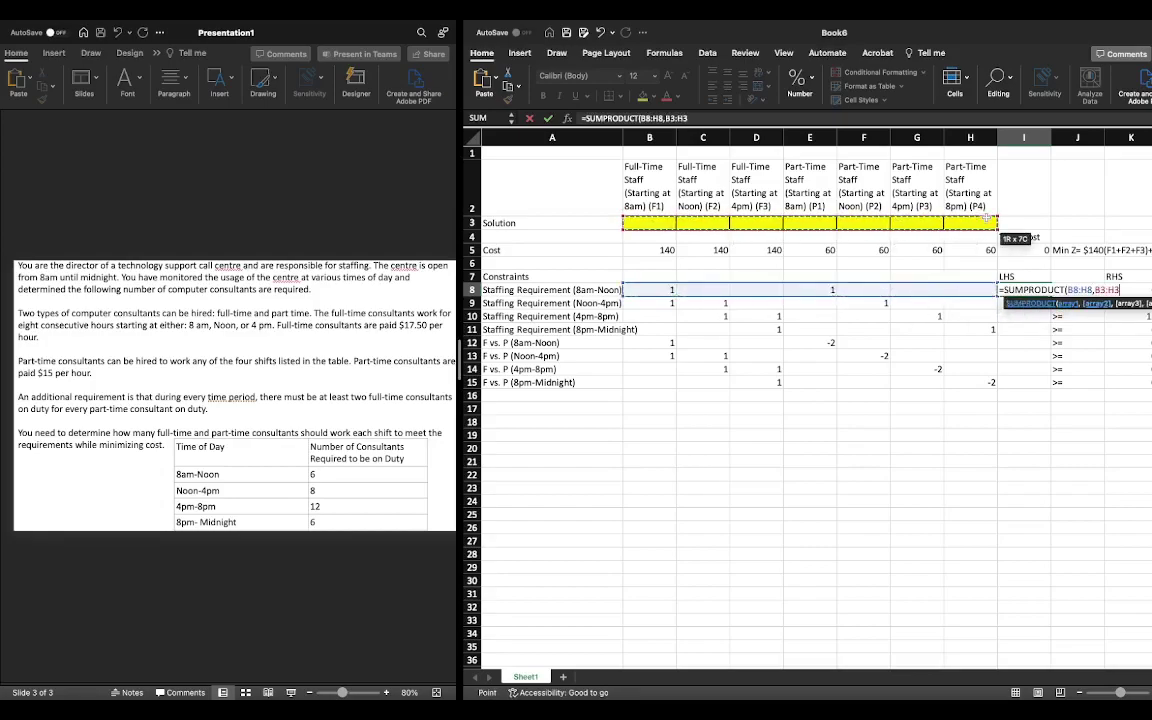
left_click(686, 118)
type("$")
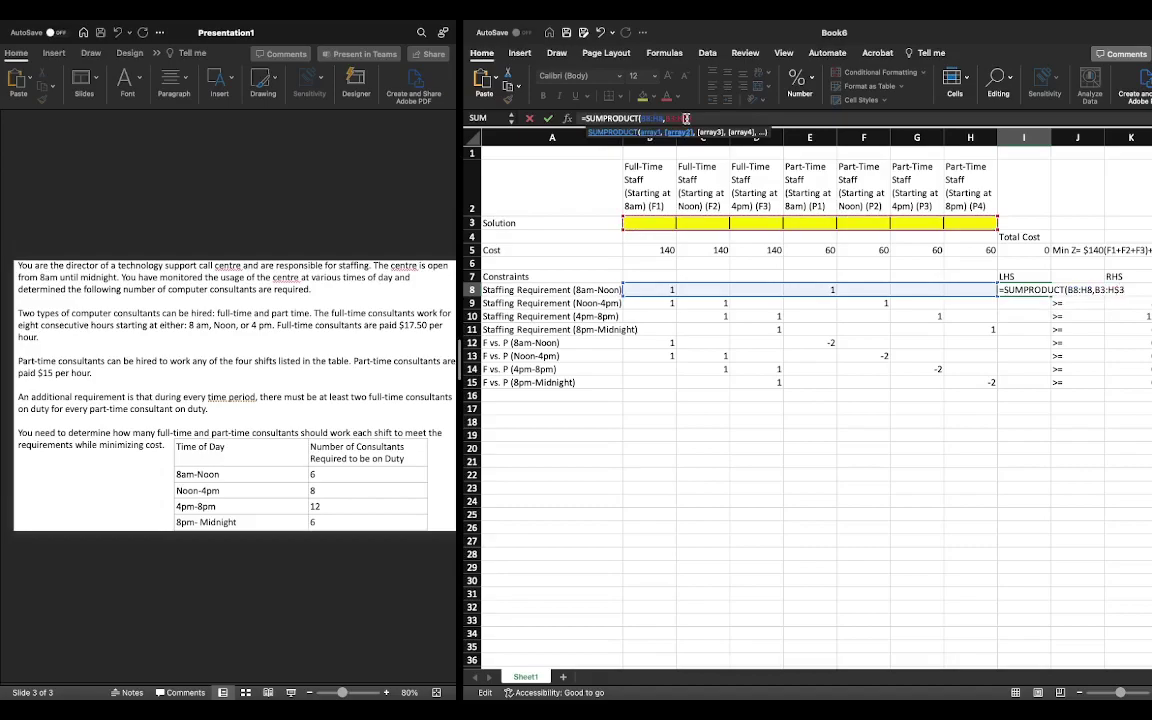
key("F4")
type(")")
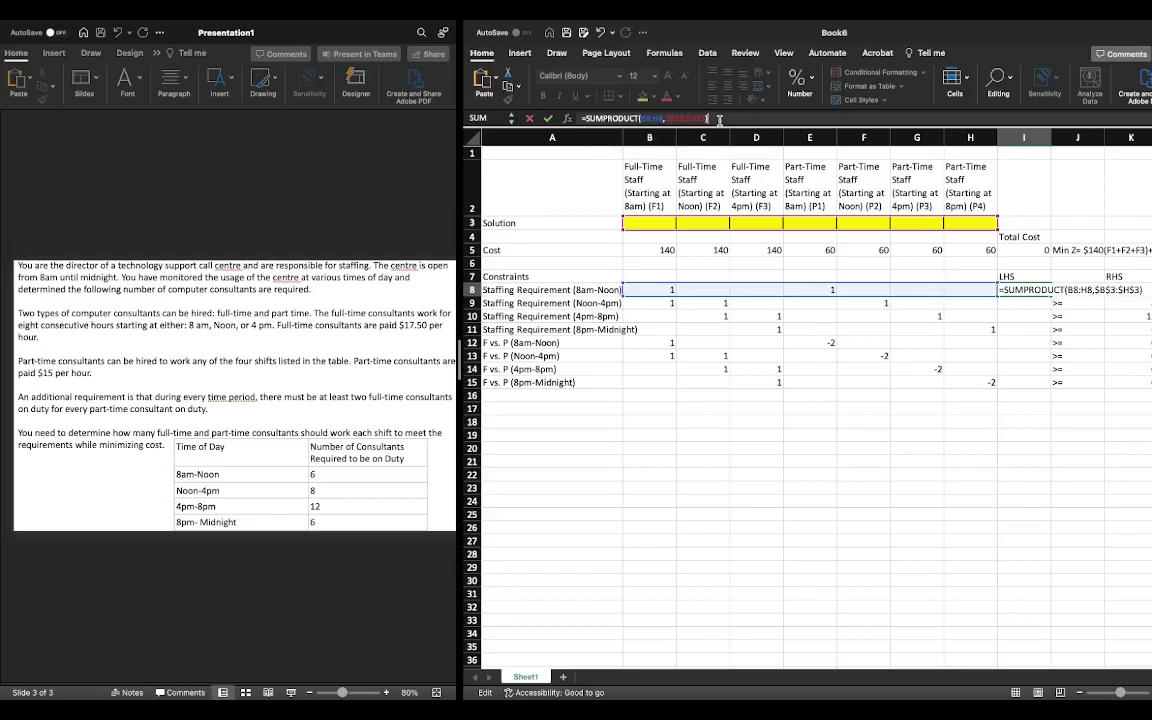
key("Return")
- Fill the left-hand-side formula from I8 down to I15 for all remaining constraints
left_click(1044, 290)
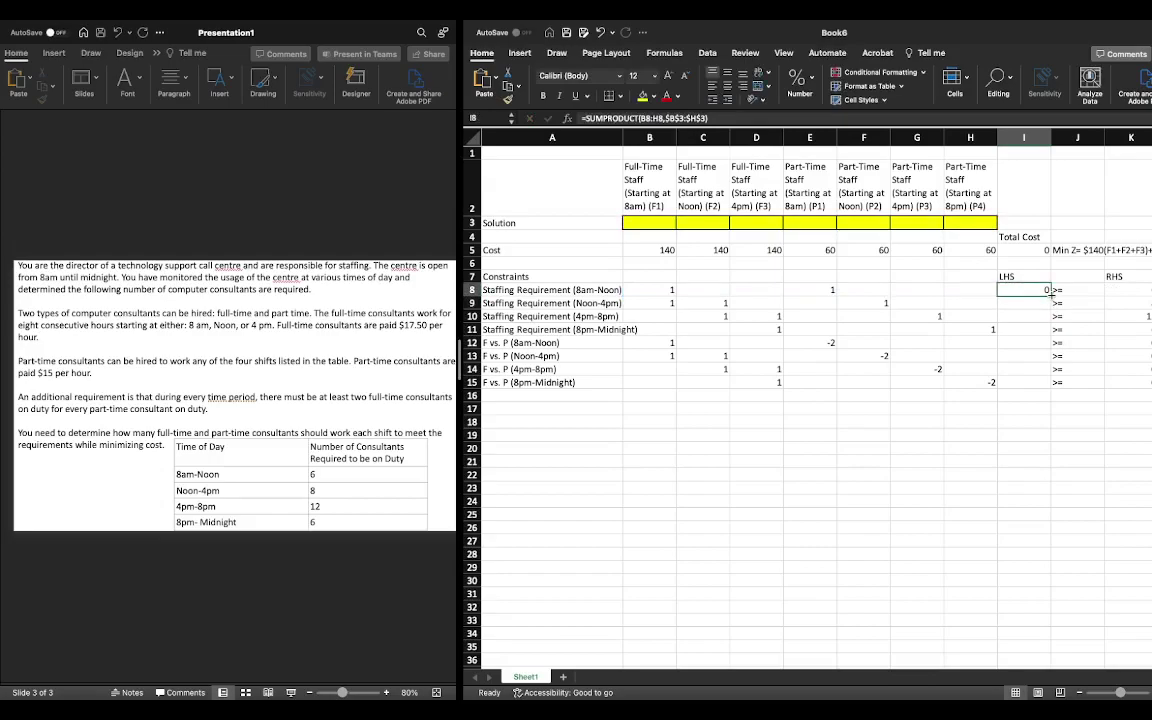
double_click(1050, 291)
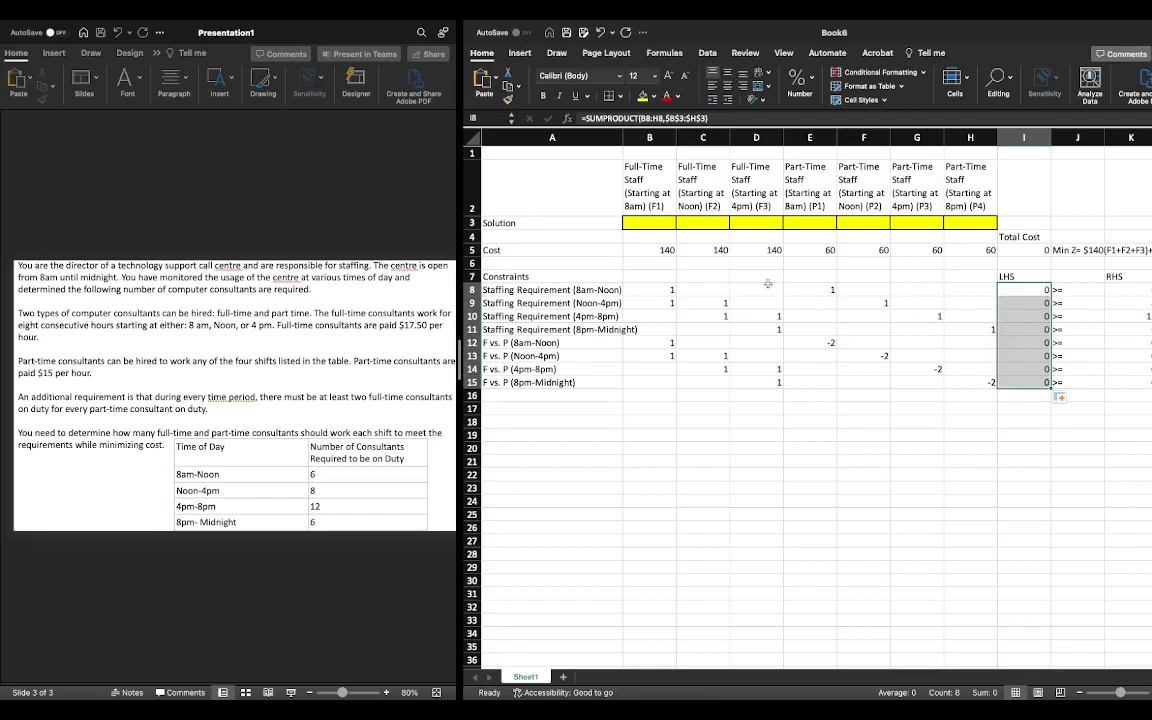
left_click(825, 425)
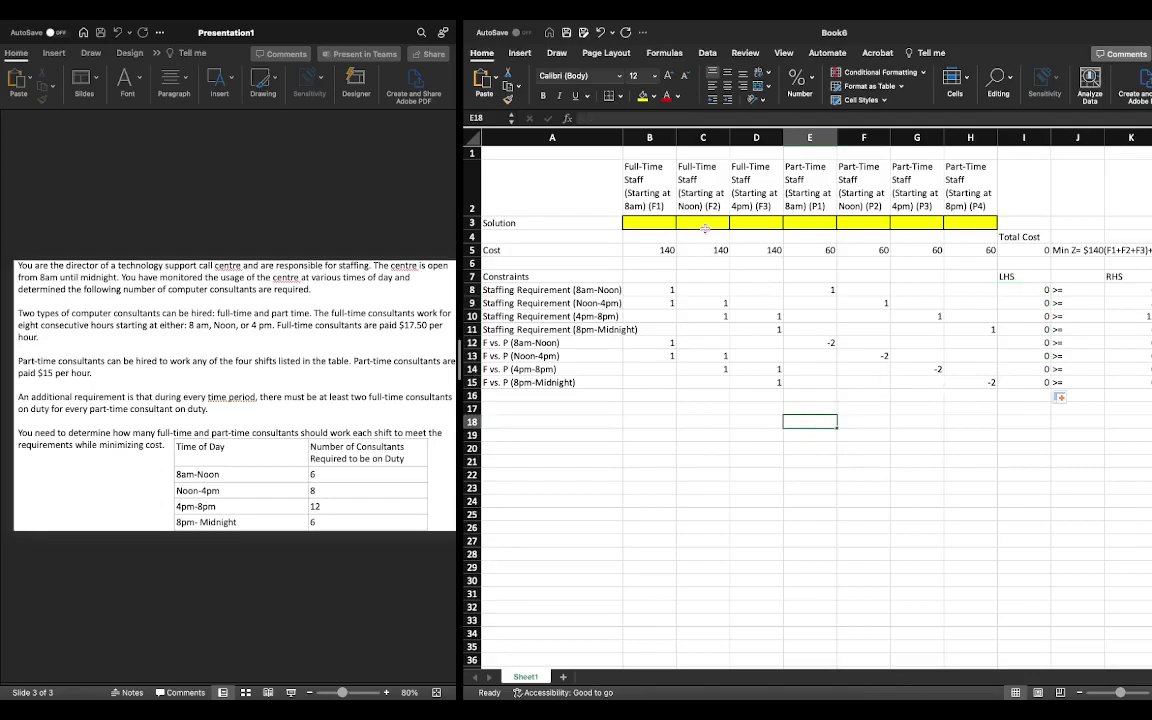
- Set up Solver to minimize I5 by changing B3:H3, subject to the constraint I8:I15 >= K8:K15
left_click(707, 52)
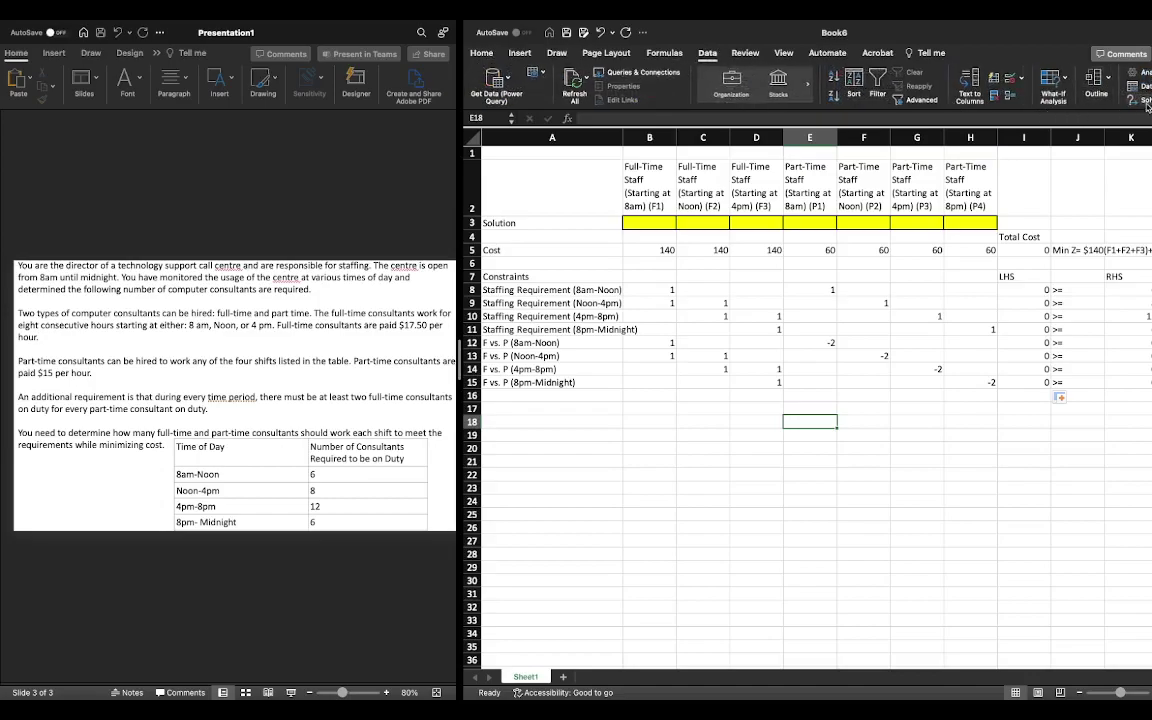
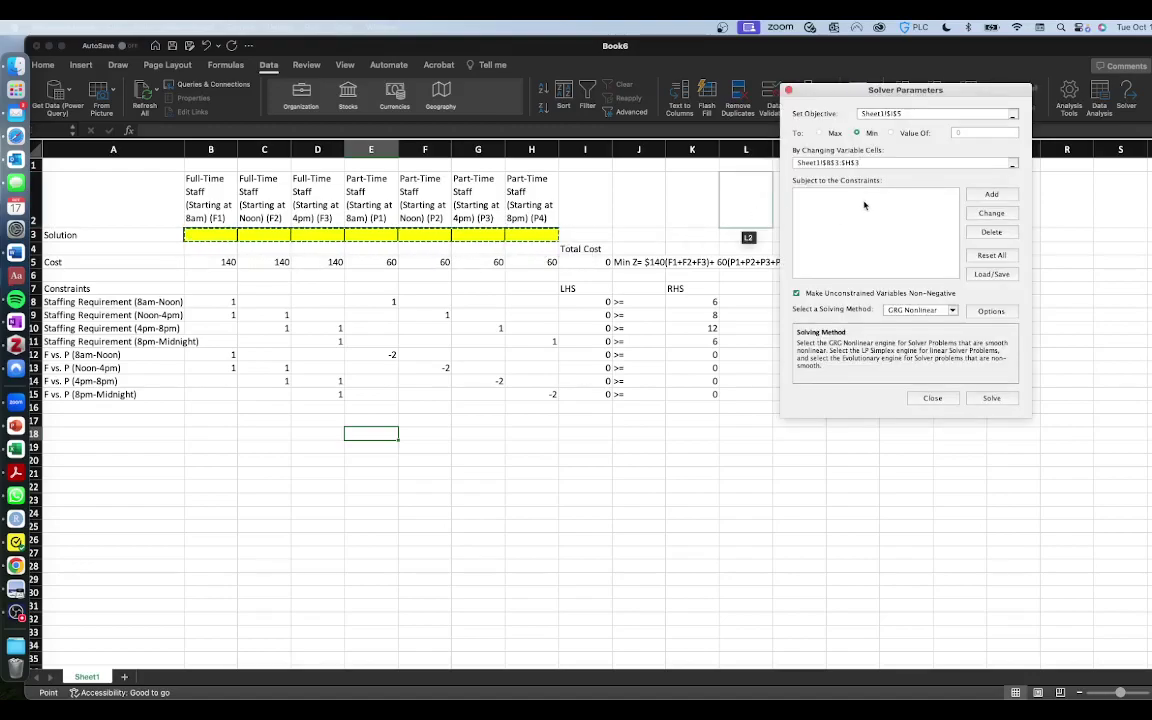
left_click(987, 196)
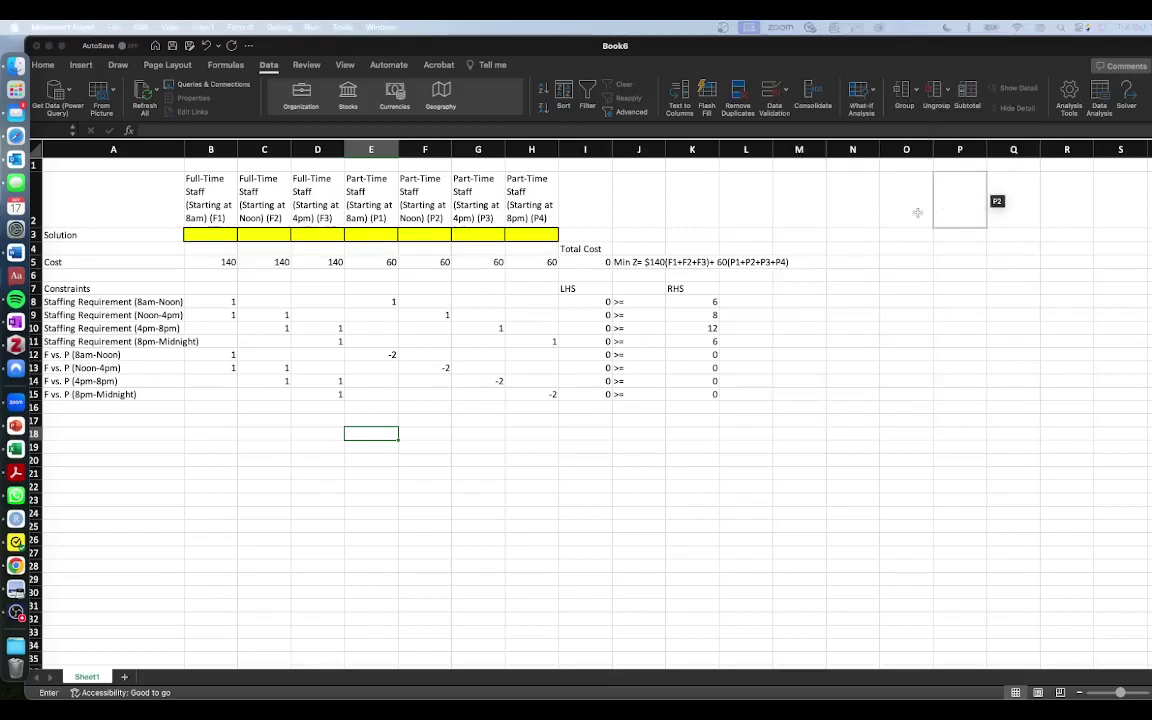
left_click(590, 301)
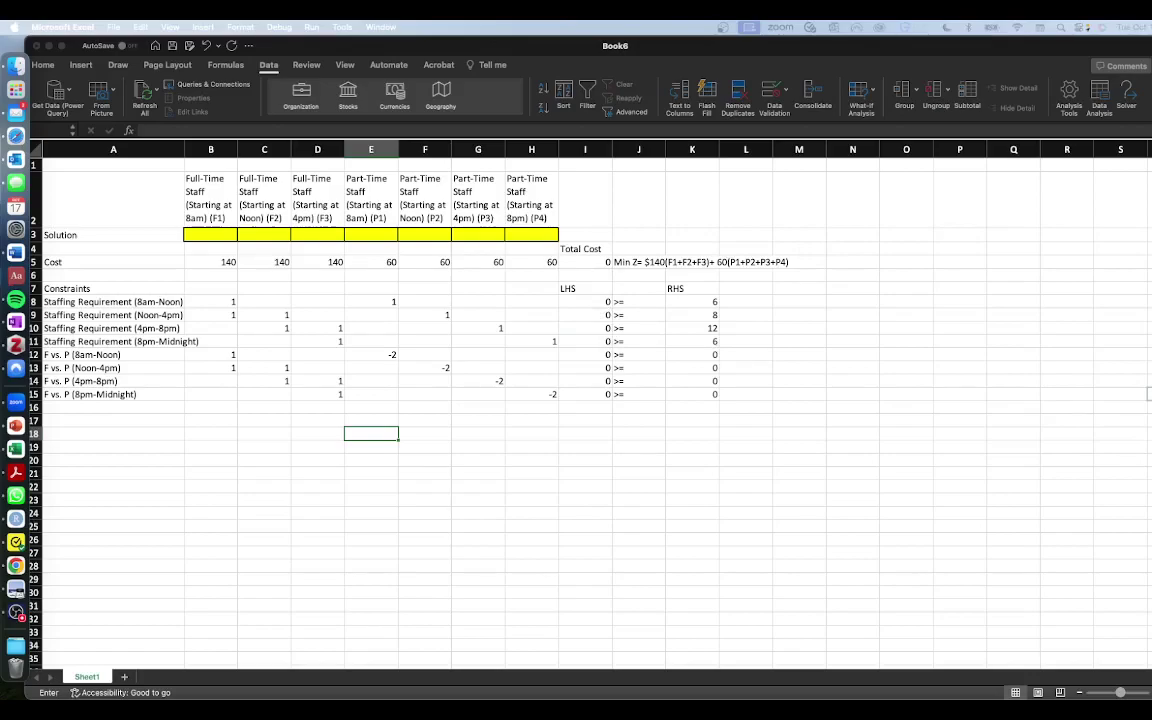
left_click(1149, 395)
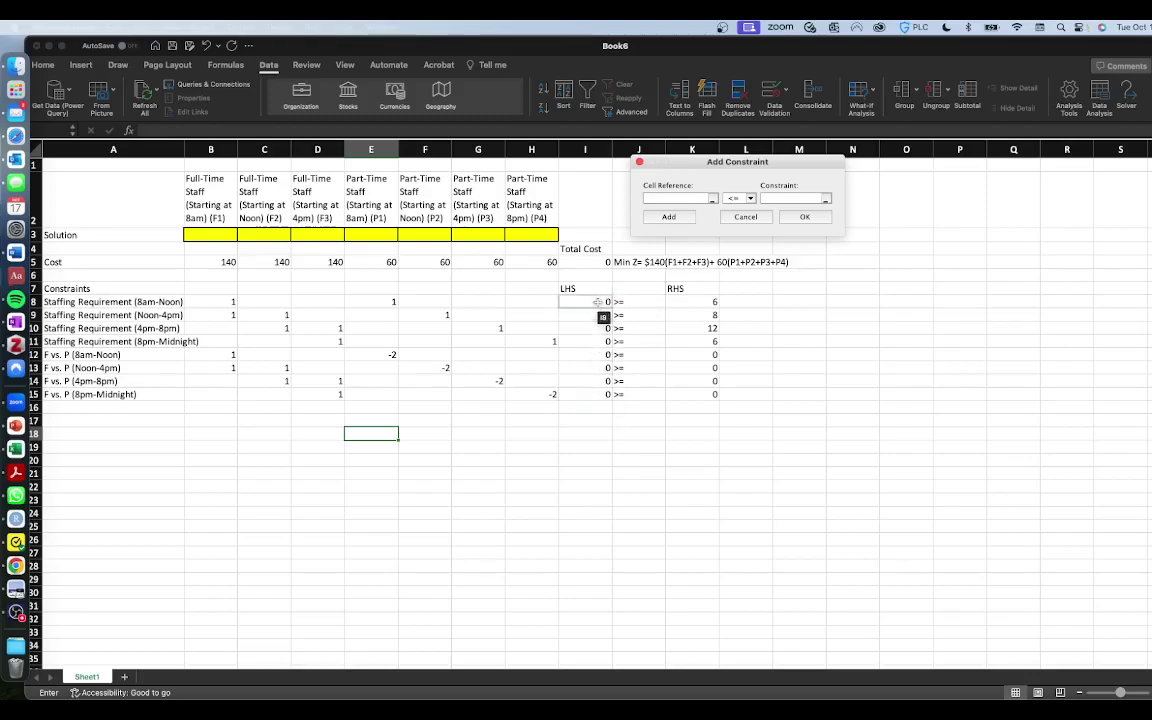
left_click_drag(600, 302, 604, 393)
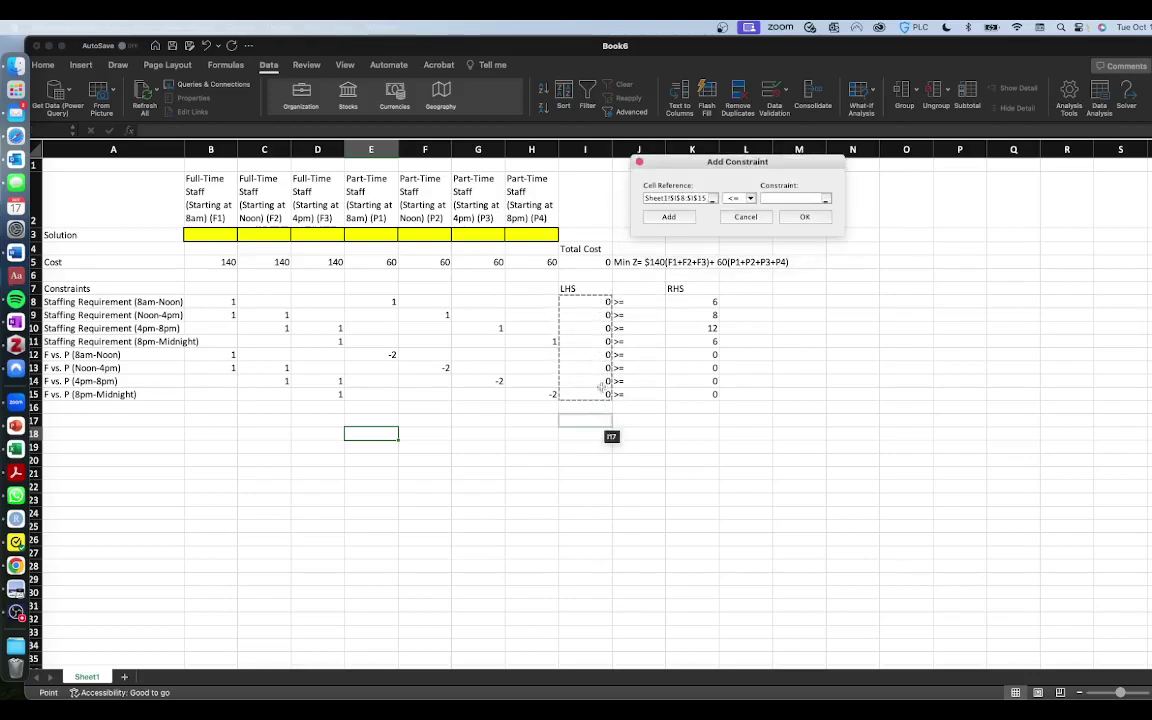
left_click(740, 198)
left_click(750, 224)
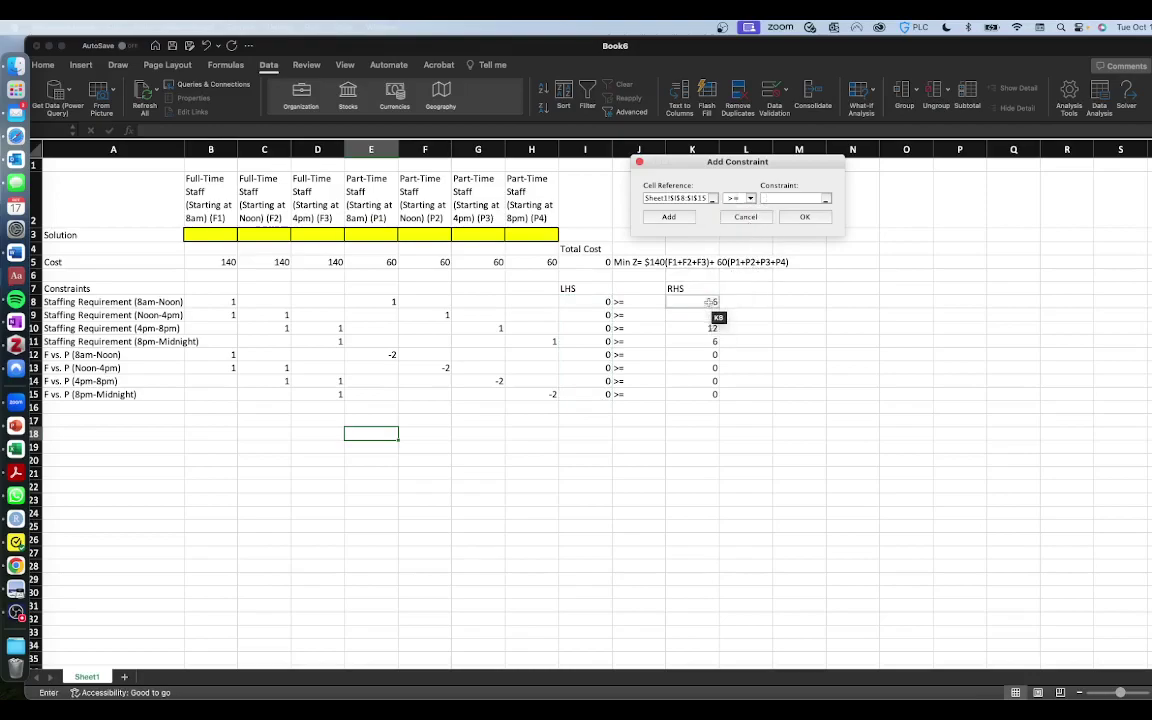
left_click_drag(709, 302, 712, 394)
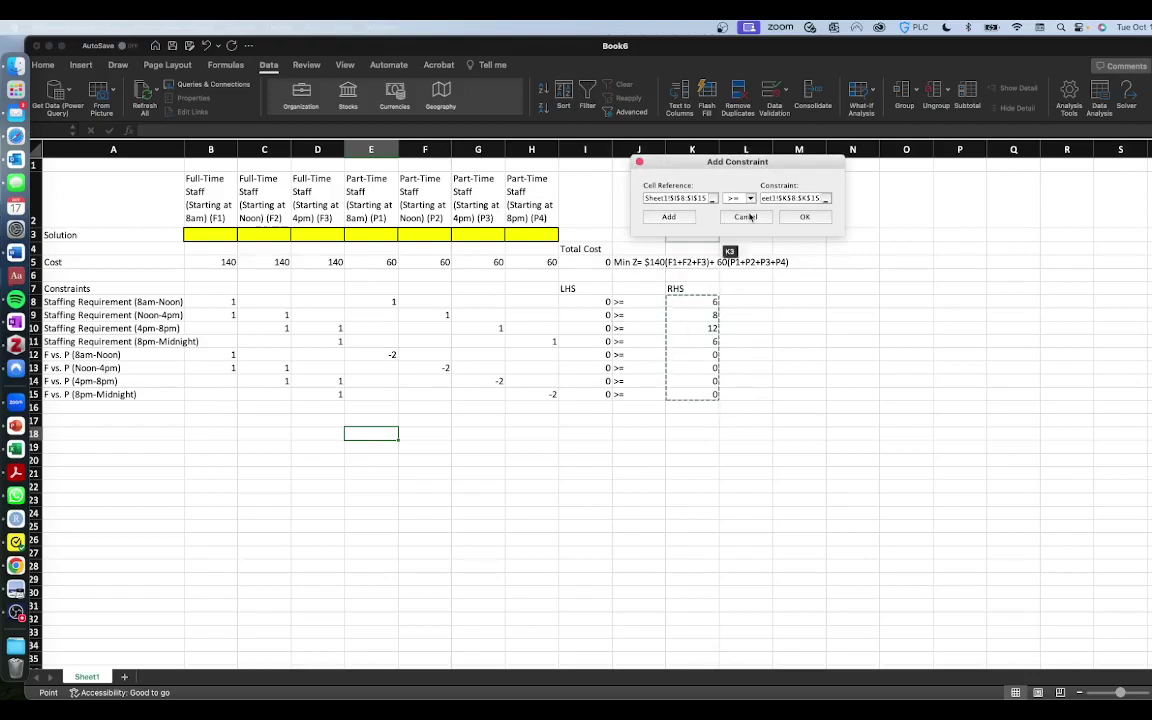
left_click(804, 217)
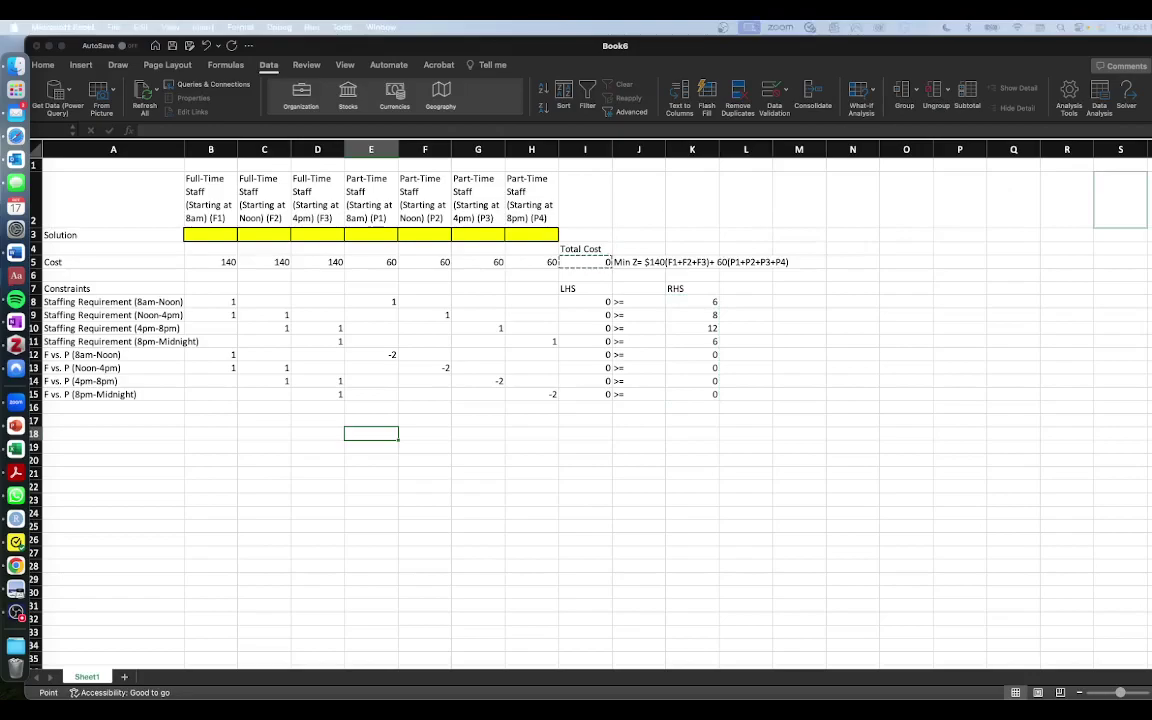
- Solve the model with the Simplex LP method, keeping the Solver solution and generating an Answer report
left_click_drag(1080, 53, 861, 54)
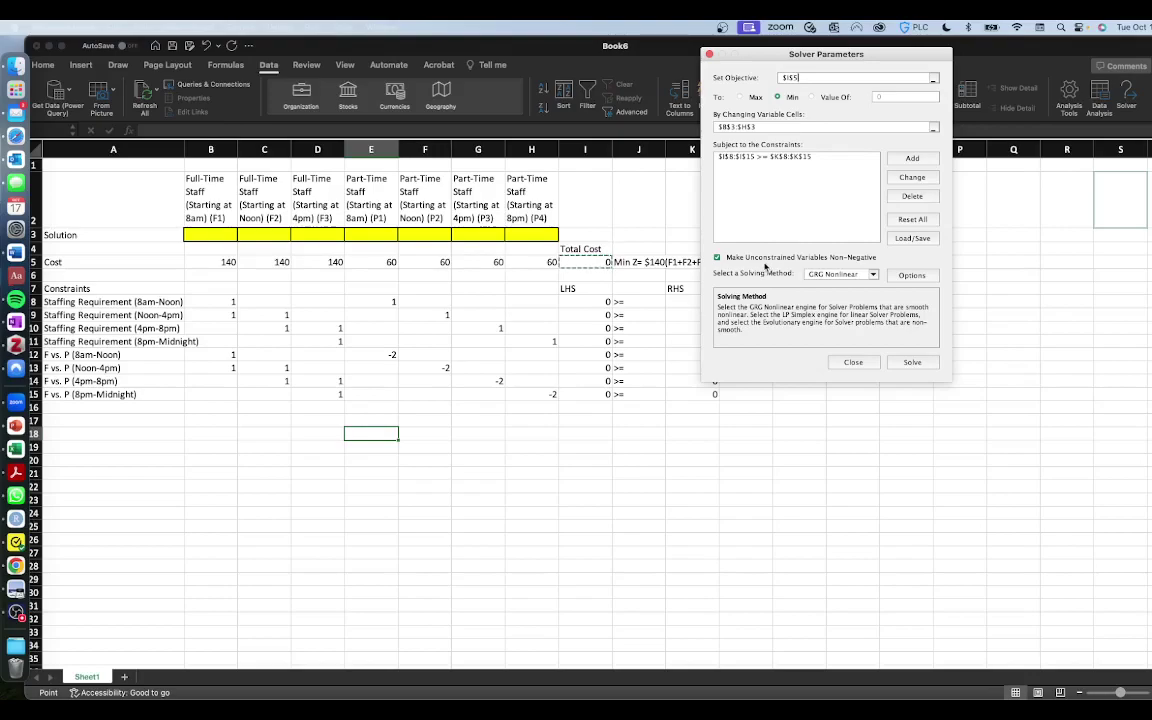
left_click(865, 275)
left_click(850, 290)
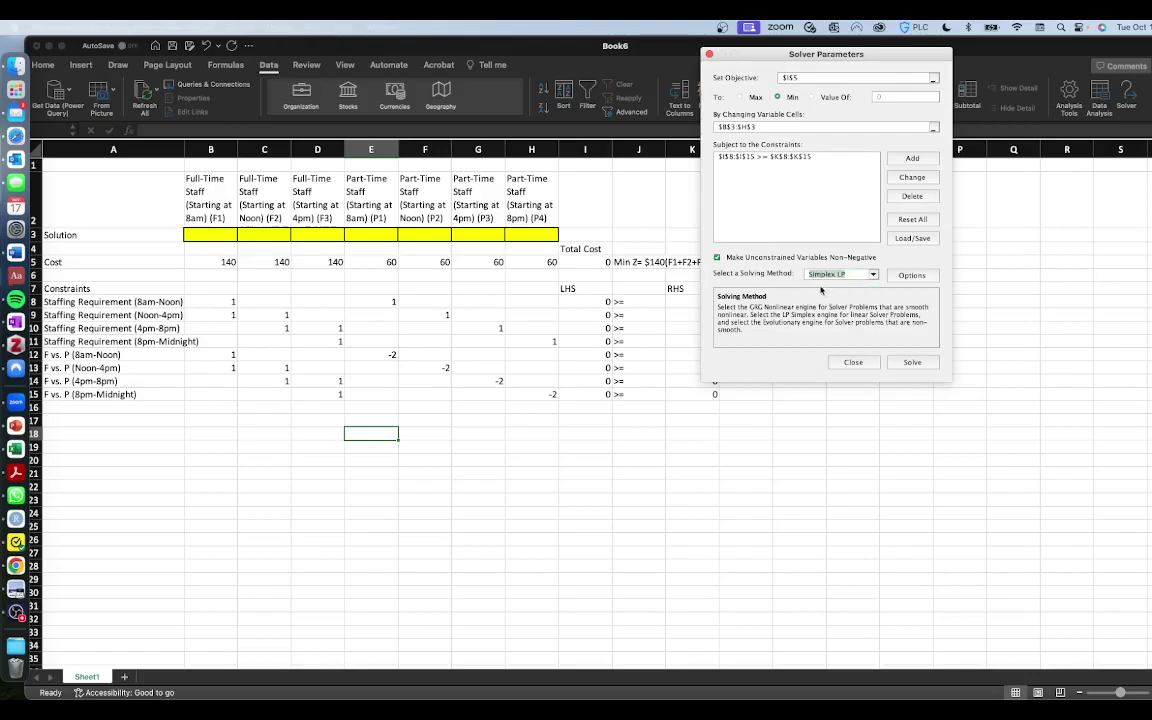
left_click(913, 362)
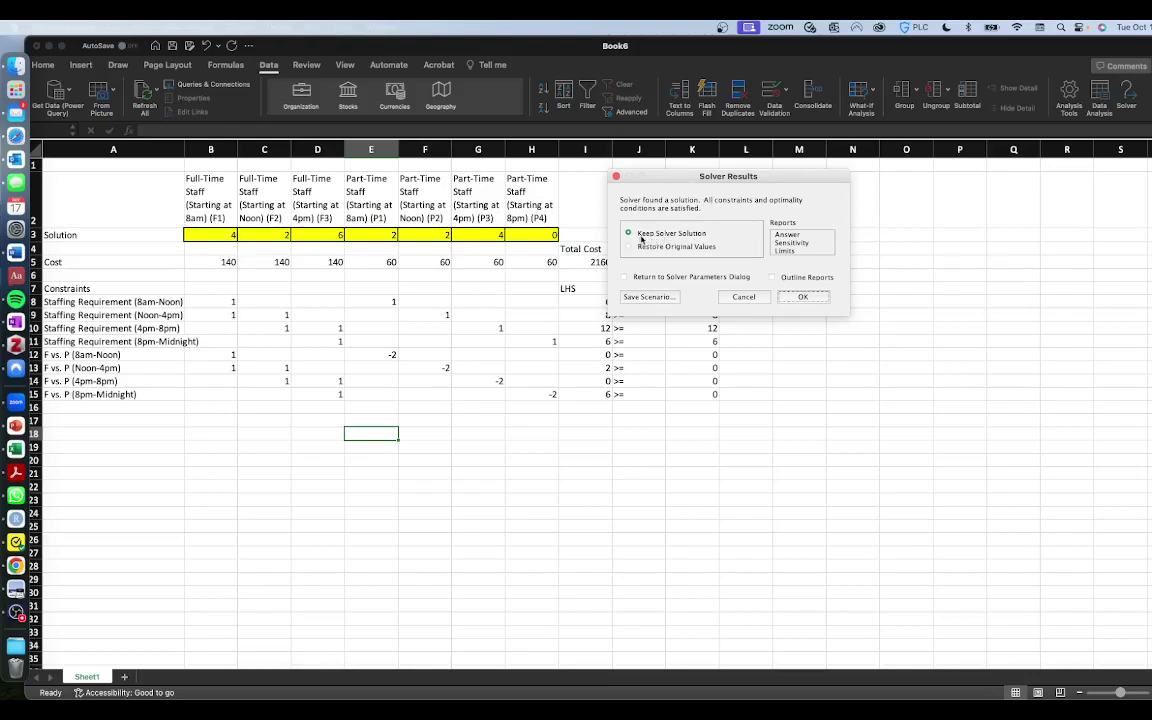
left_click(786, 236)
left_click(805, 297)
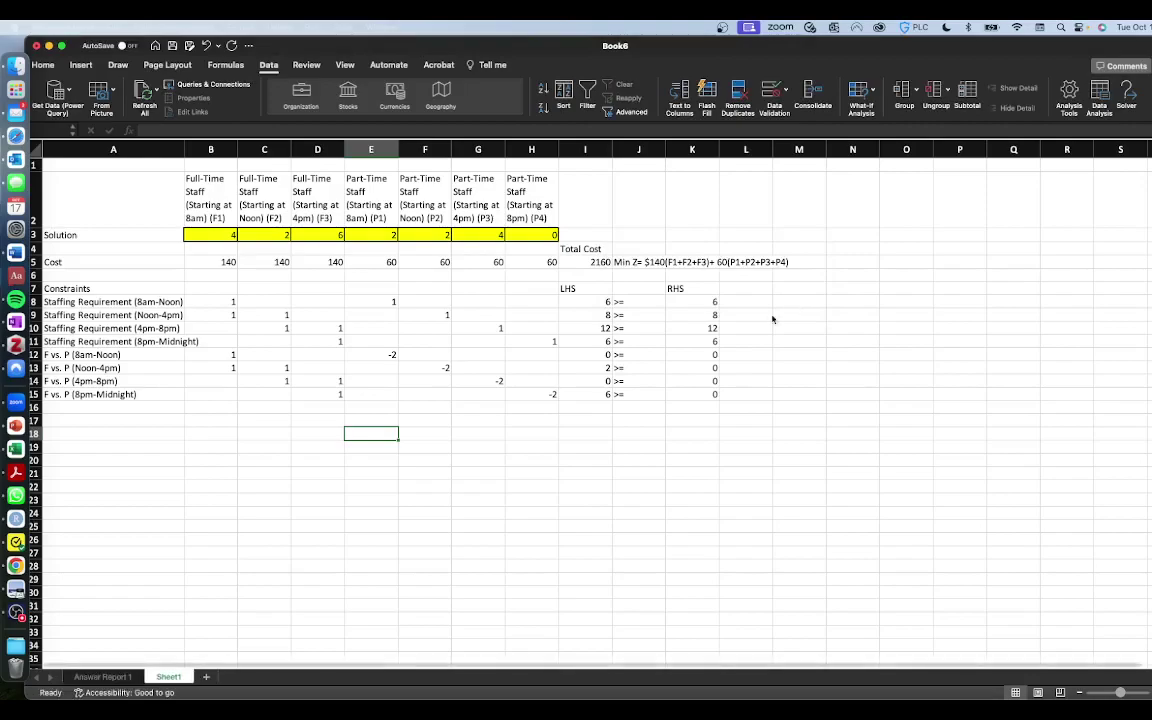
- Review the final total cost and the final value of each full-time and part-time variable in the Answer Report
left_click(108, 677)
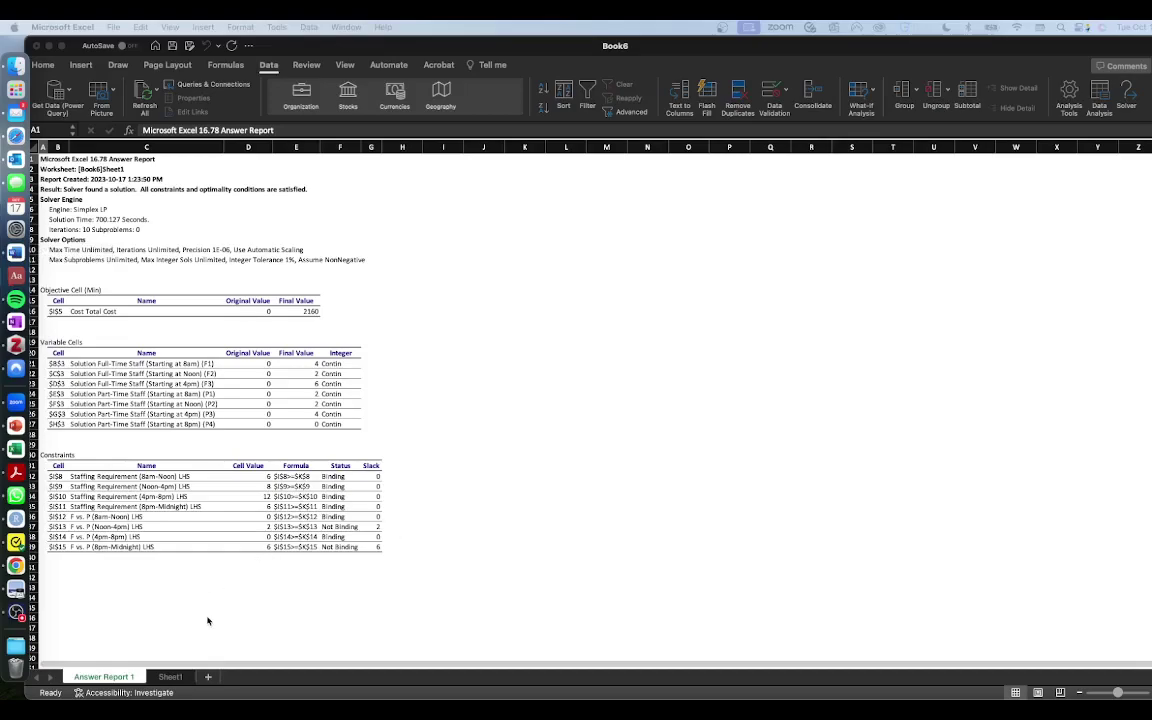
left_click(168, 685)
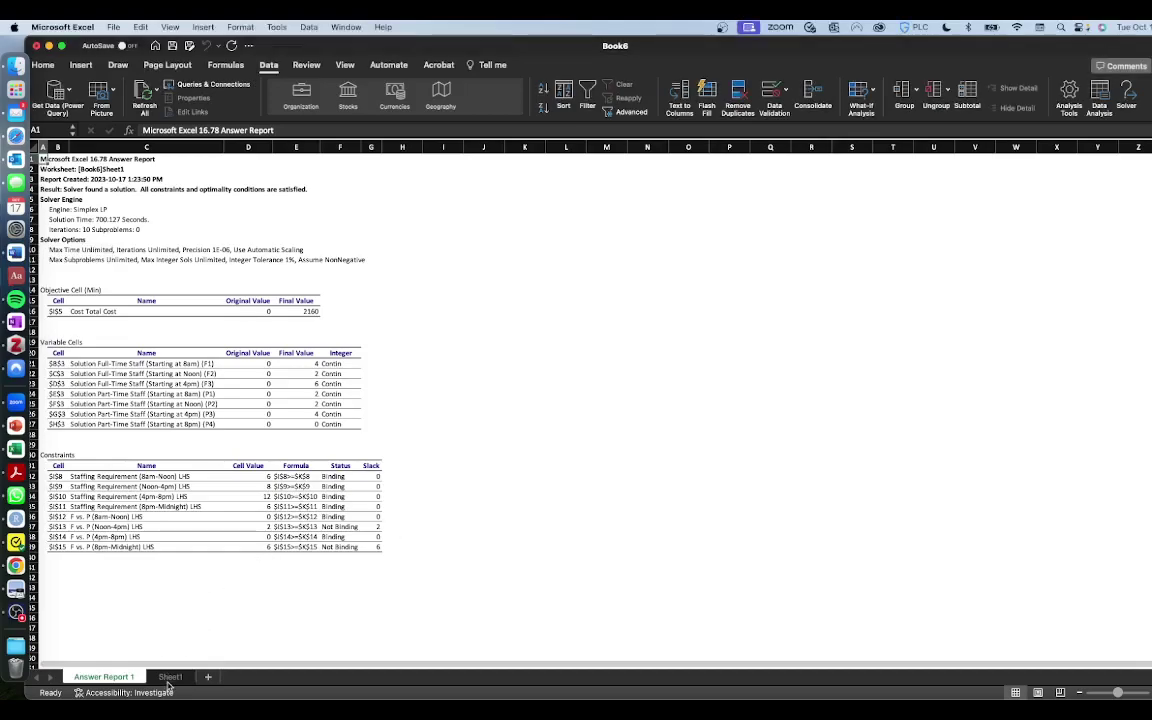
left_click(302, 311)
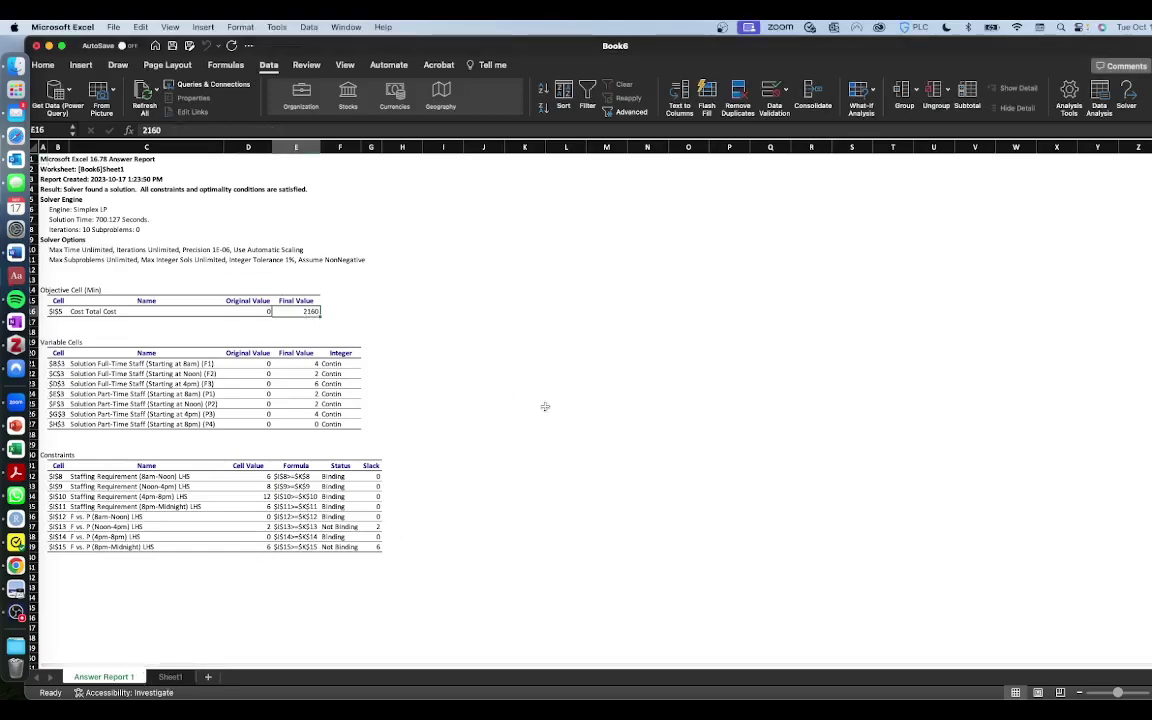
scroll(576, 400, "up", 3)
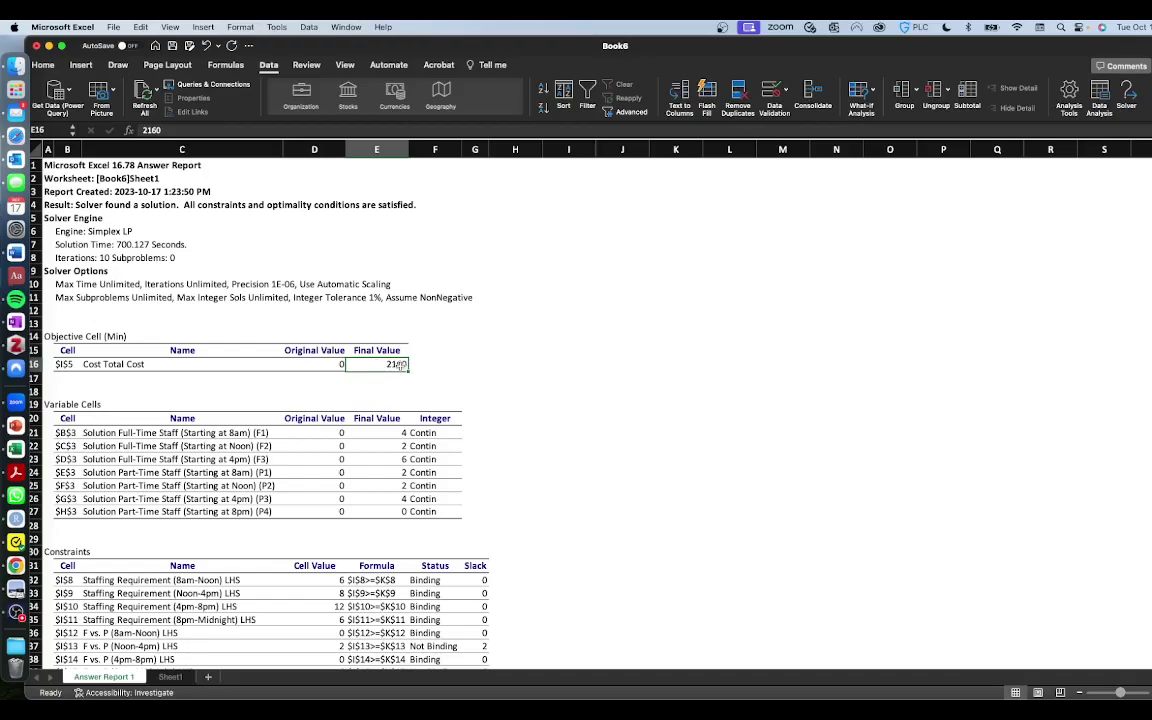
scroll(398, 366, "down", 2)
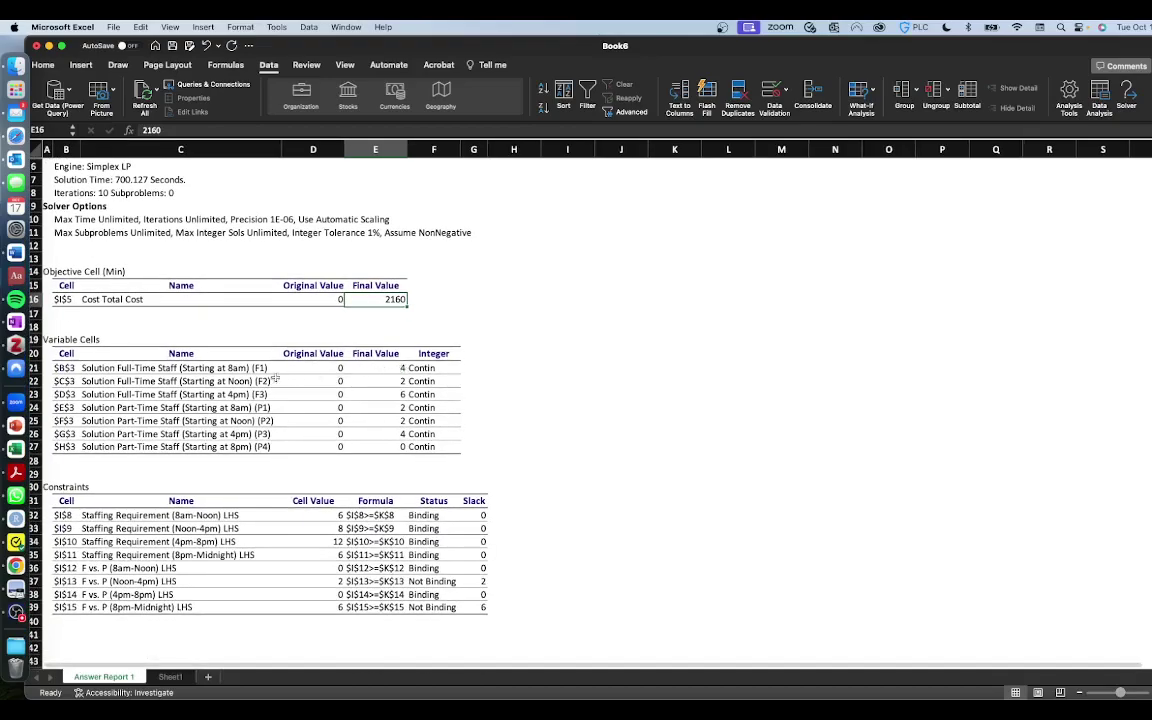
left_click(400, 368)
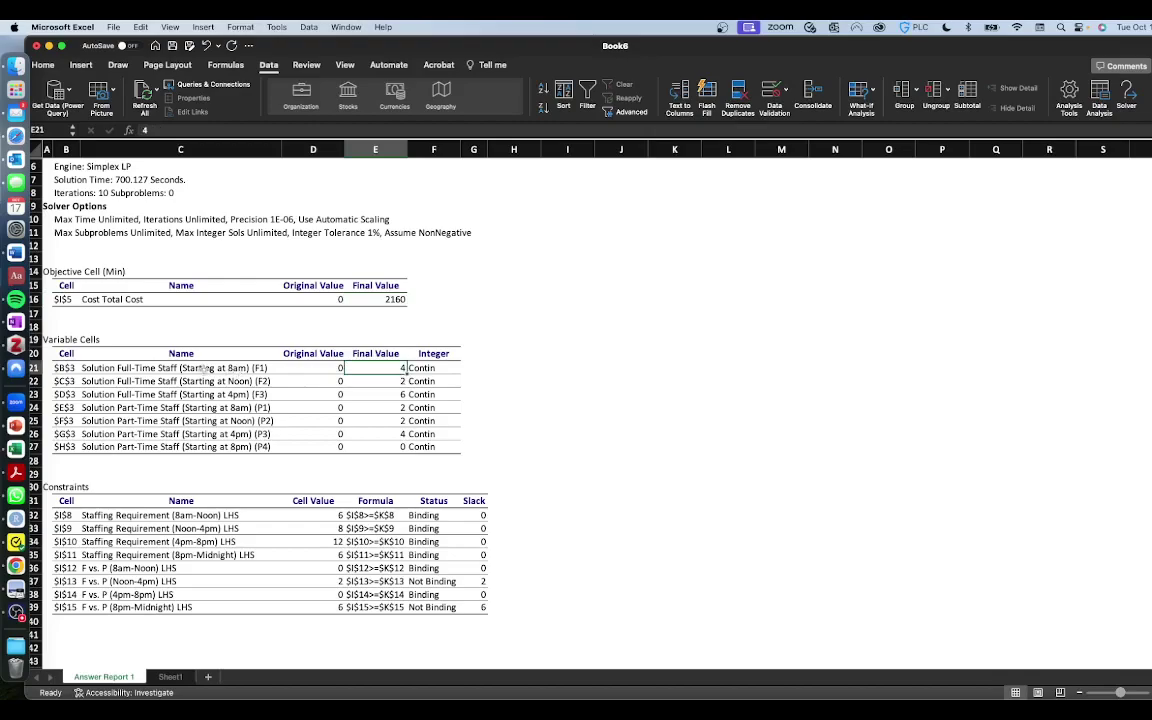
left_click(385, 381)
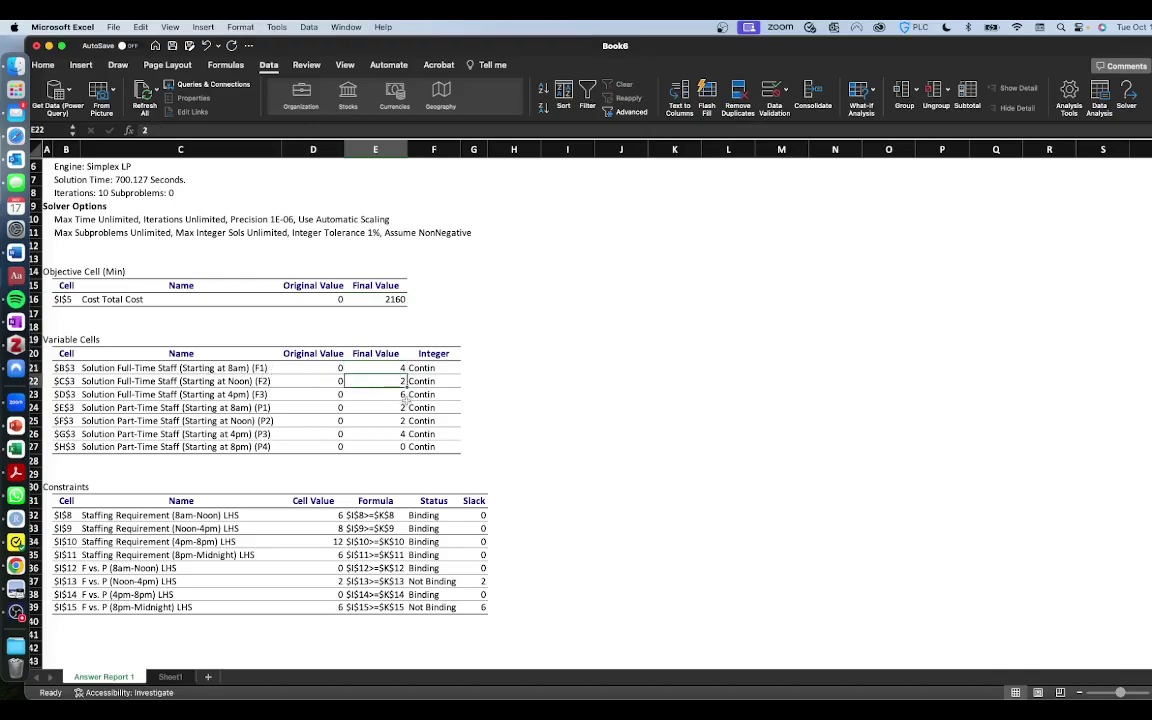
left_click(402, 394)
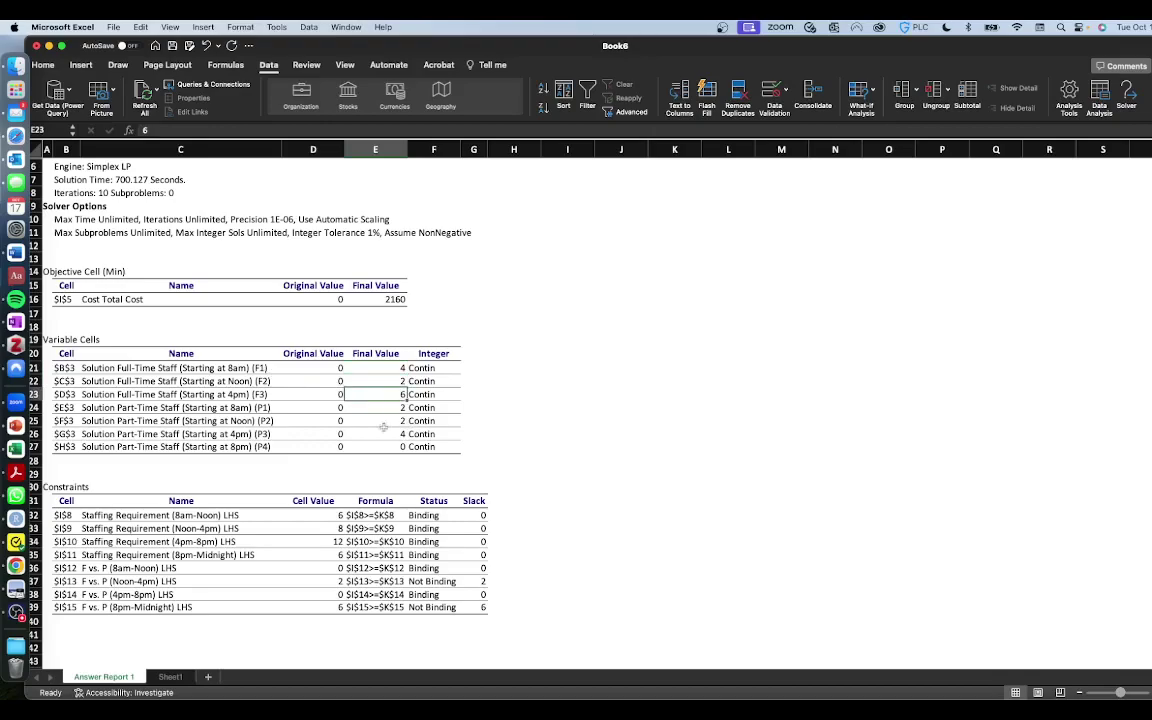
left_click(390, 409)
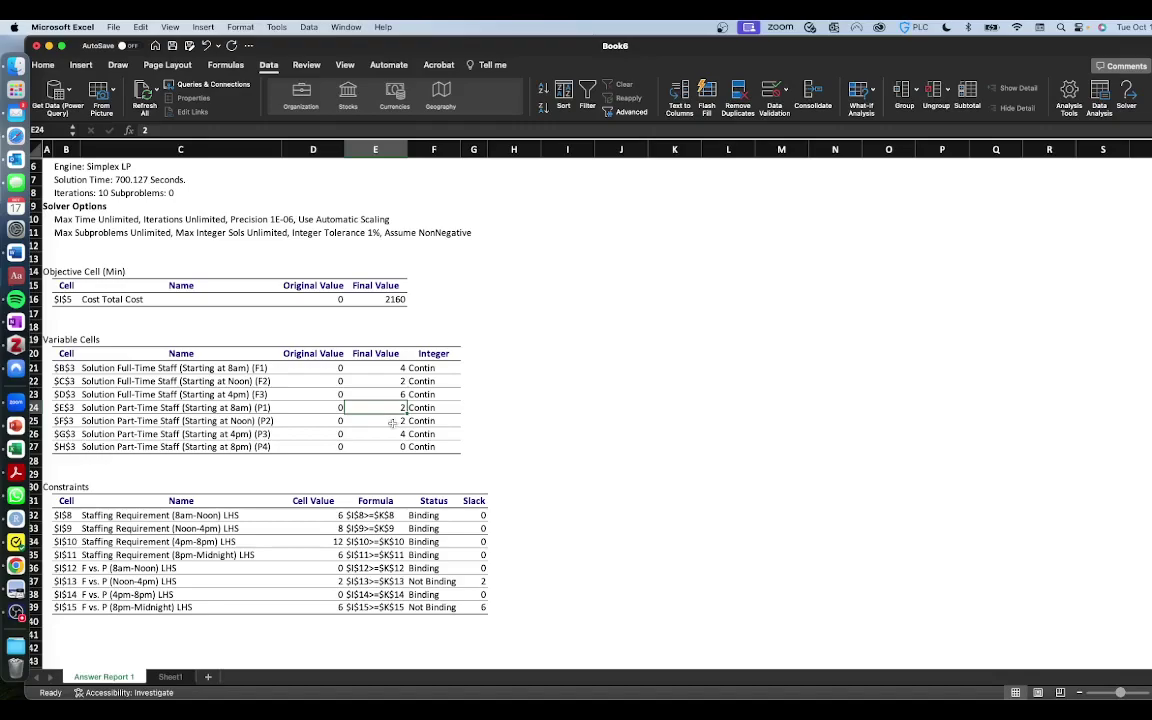
left_click(392, 421)
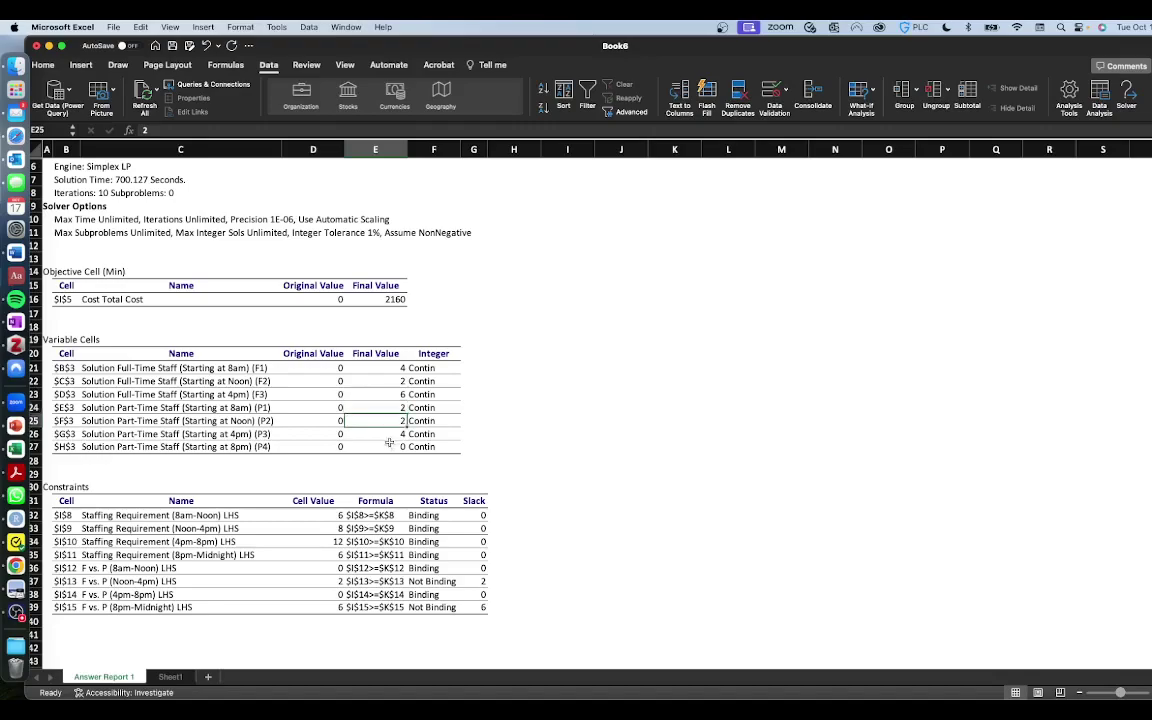
left_click(390, 434)
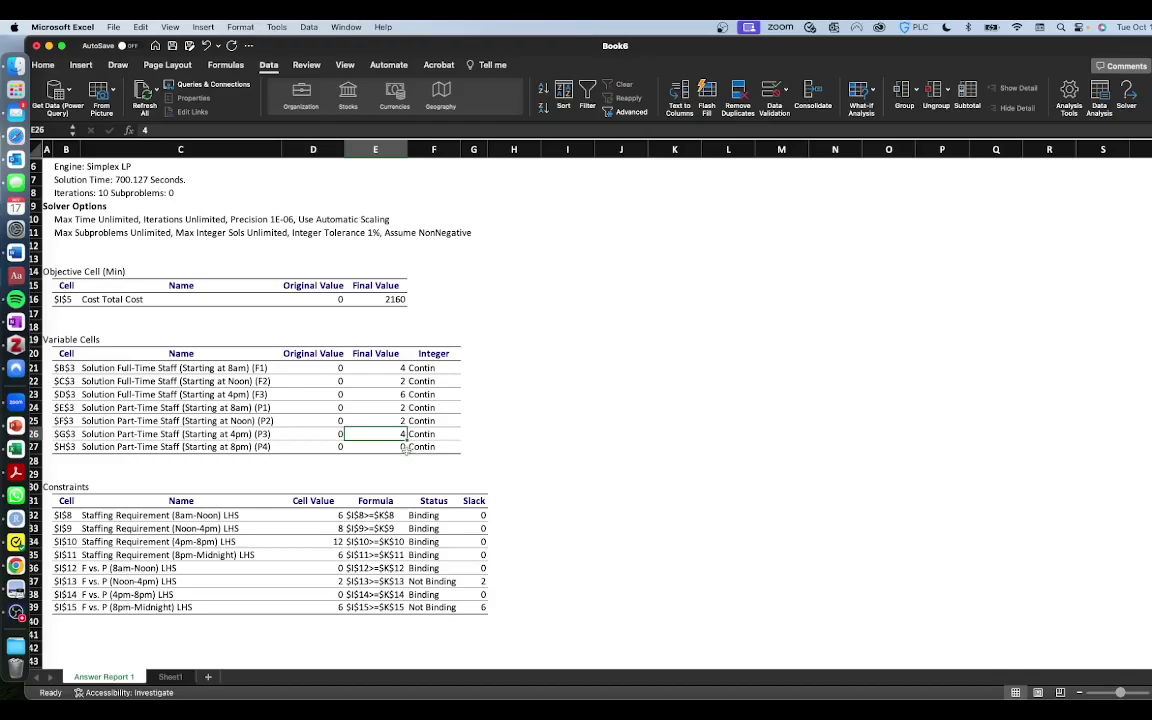
left_click(396, 447)
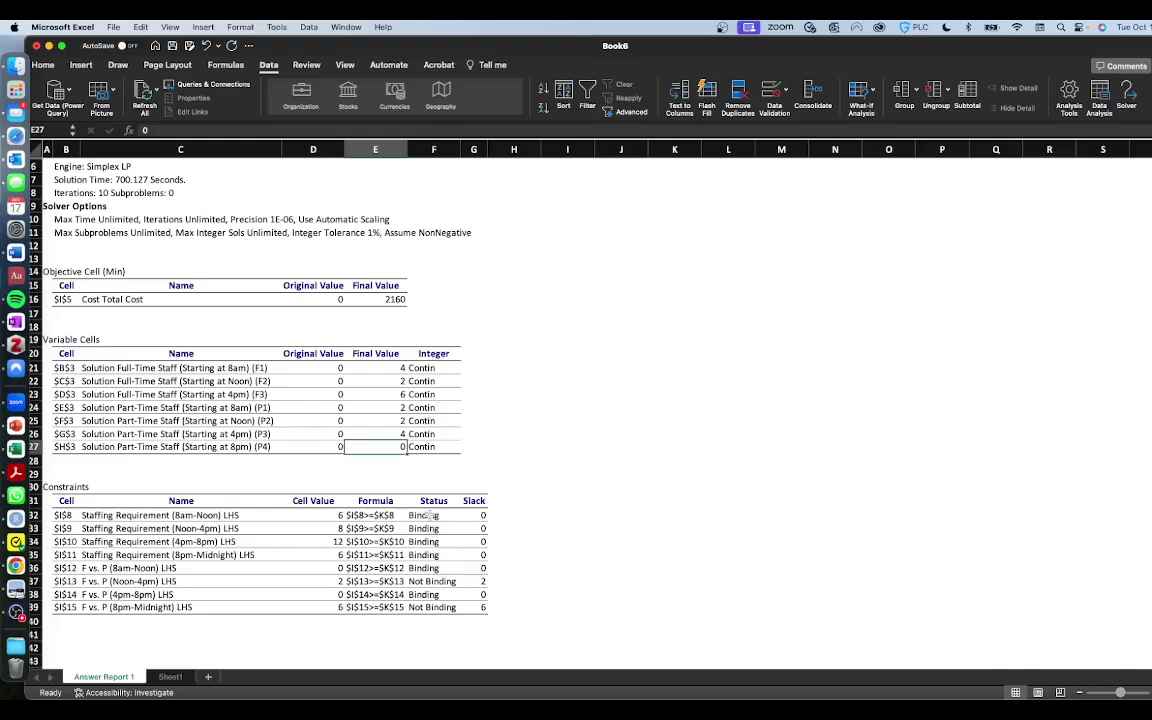
- Examine the binding status of the constraints in the Answer Report against the final staff values for F3 and P4
left_click_drag(430, 515, 428, 579)
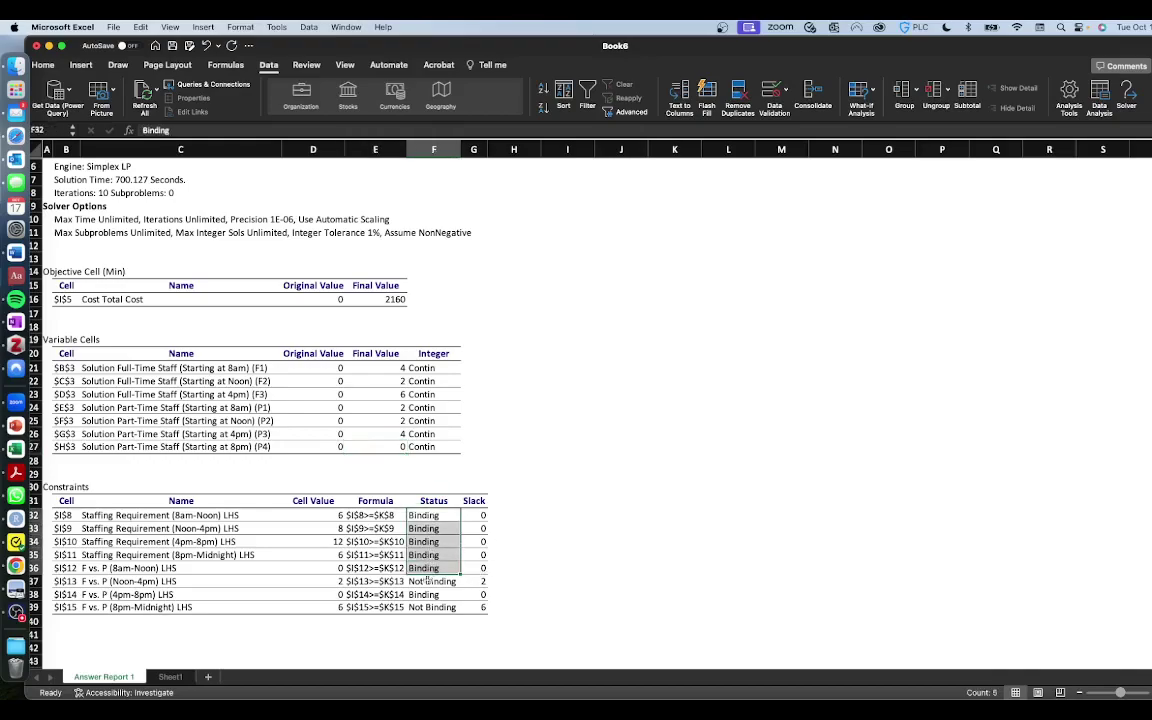
left_click(422, 581)
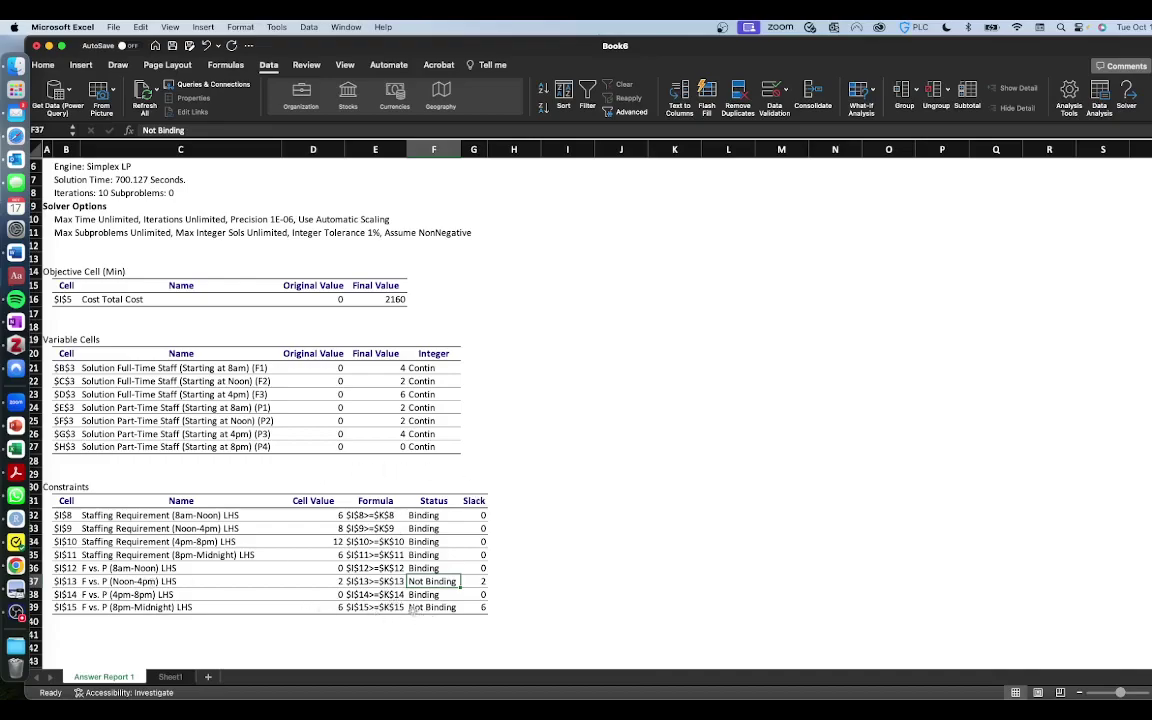
left_click(125, 608)
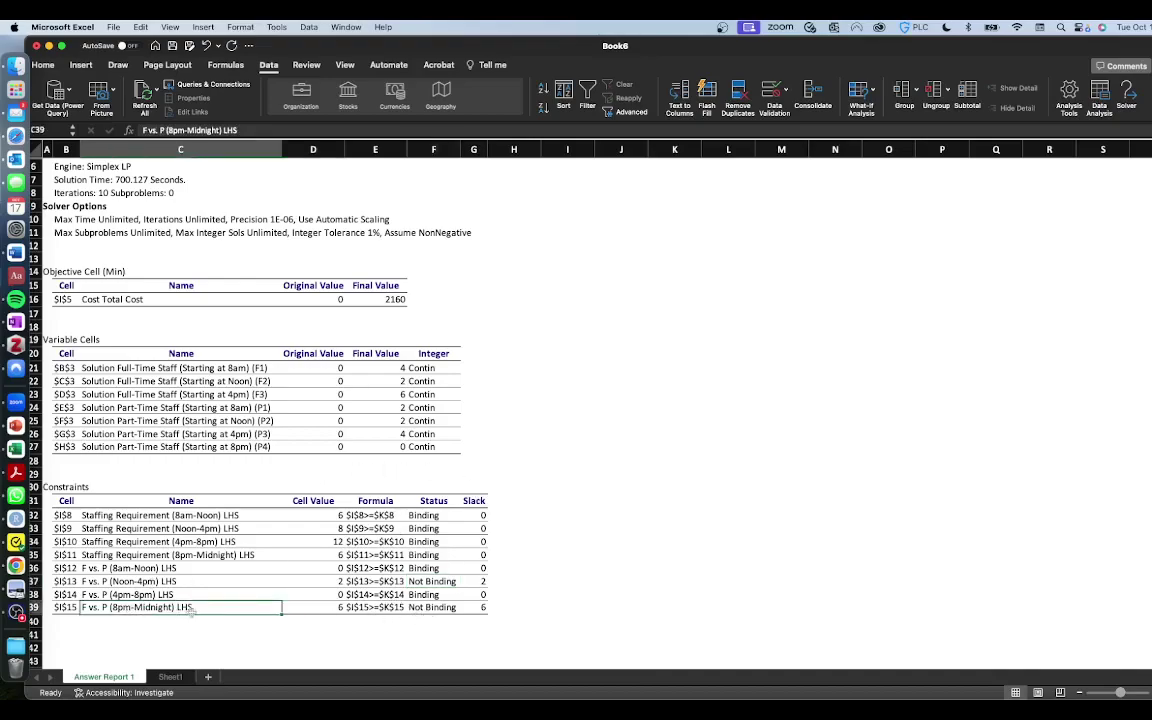
left_click(428, 607)
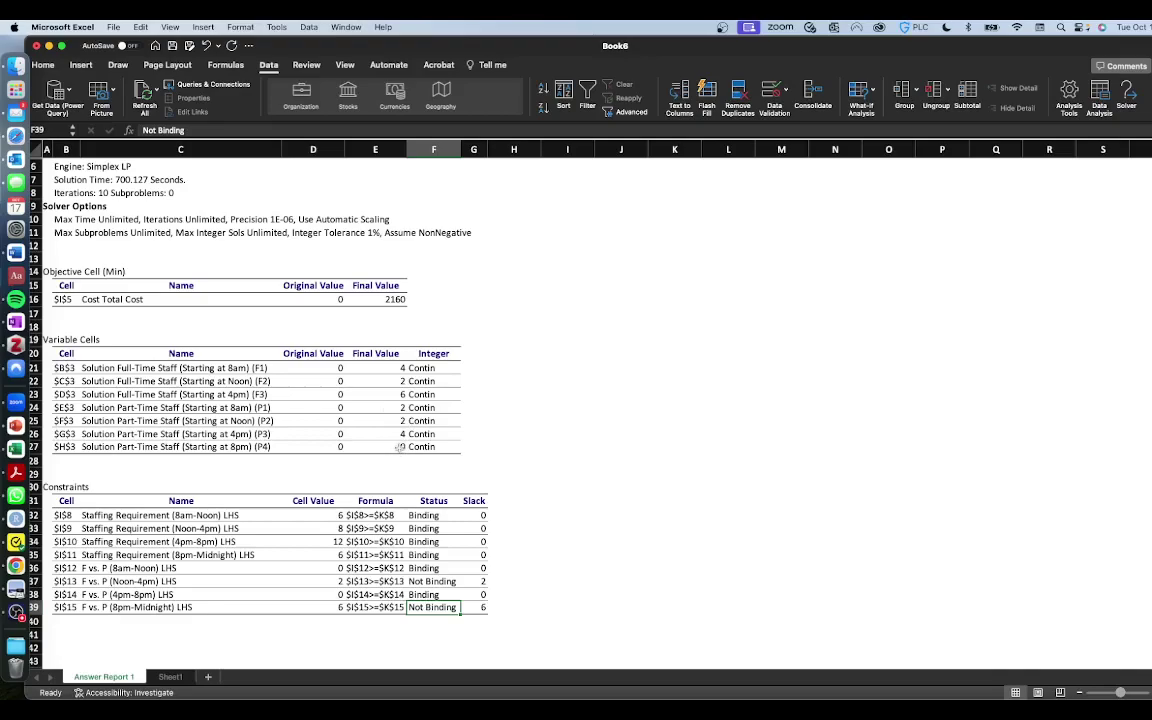
left_click(395, 446)
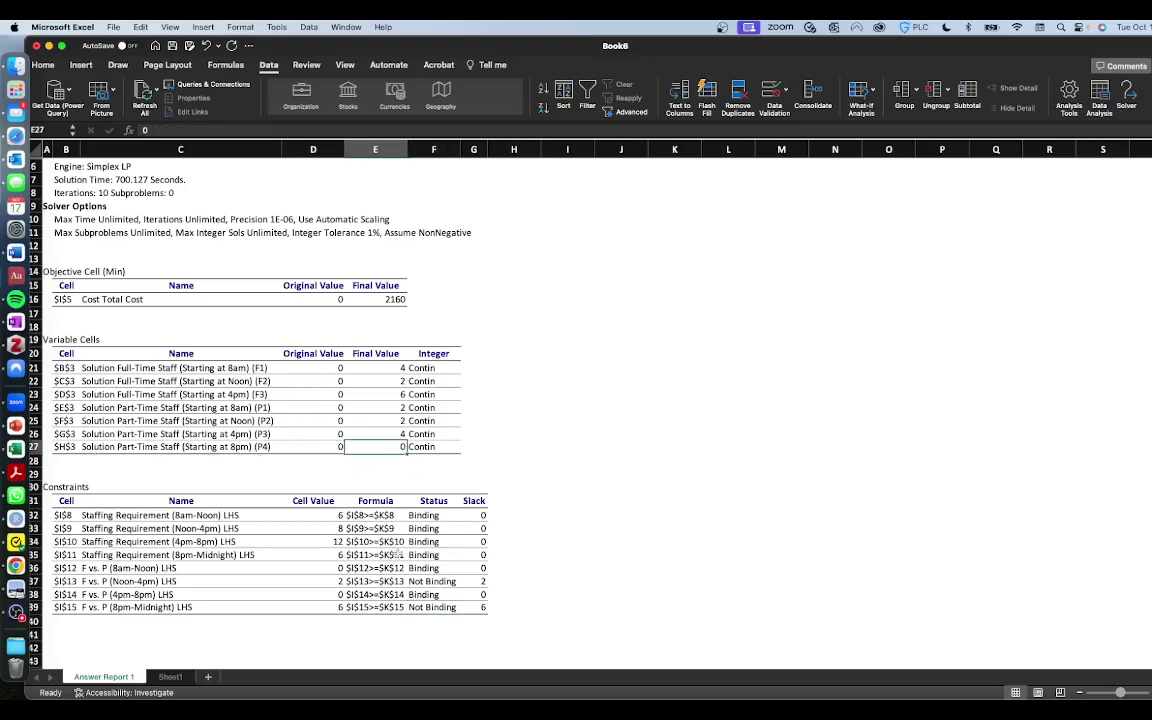
left_click(415, 607)
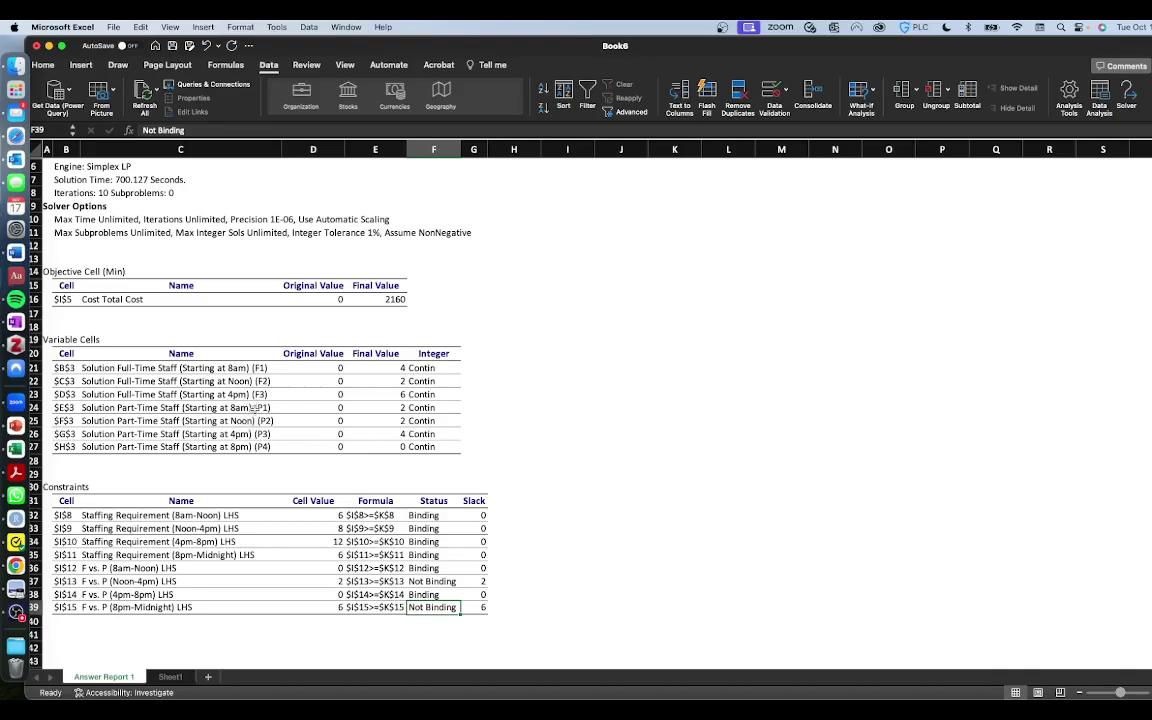
scroll(298, 419, "right", 1)
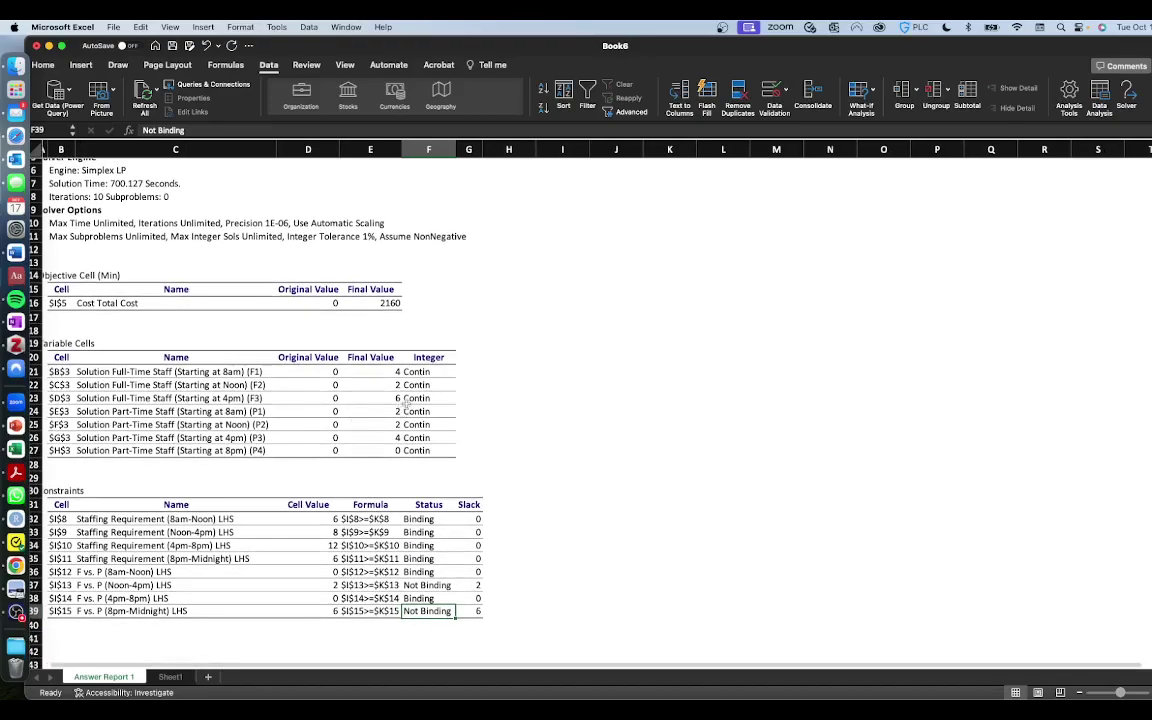
left_click(396, 400)
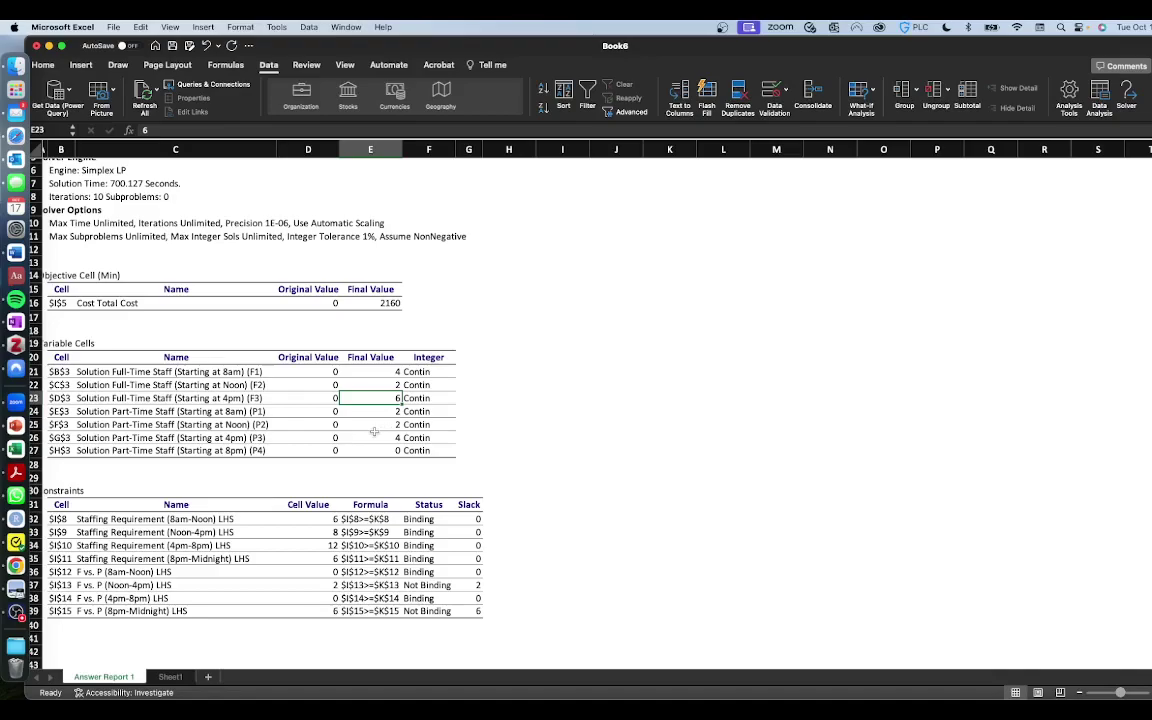
- Return to Sheet1 and apply the dollar Accounting format to the total cost in I5
left_click(170, 677)
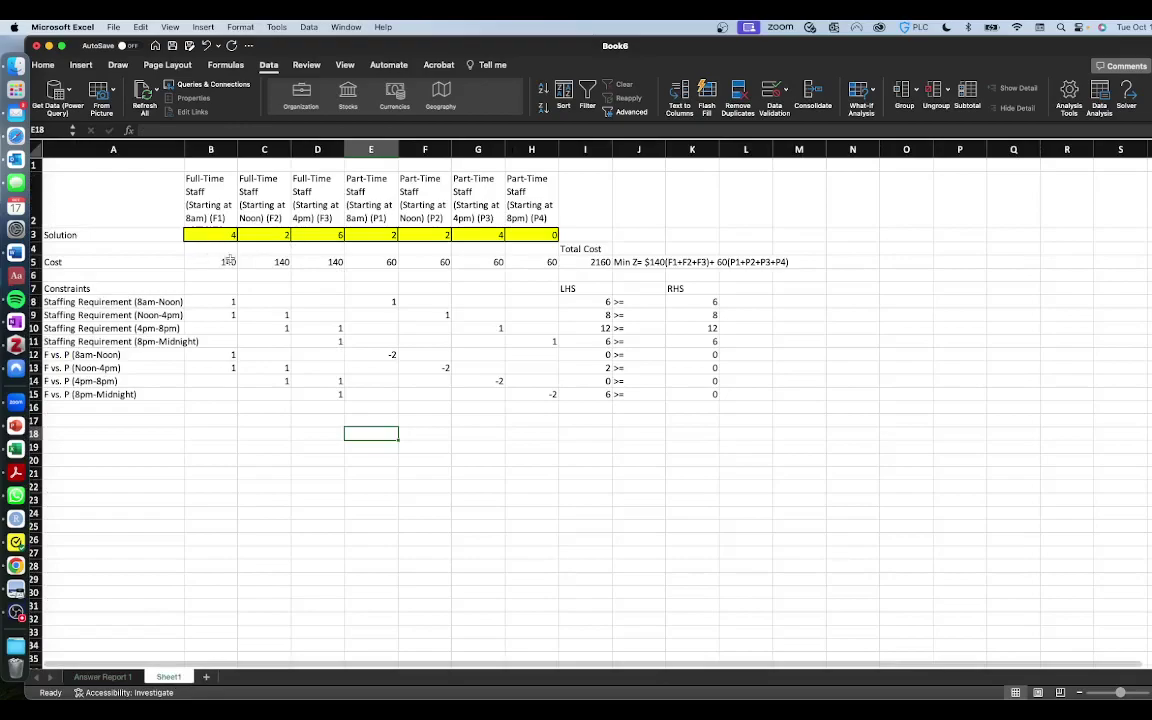
left_click_drag(208, 234, 503, 234)
left_click(566, 262)
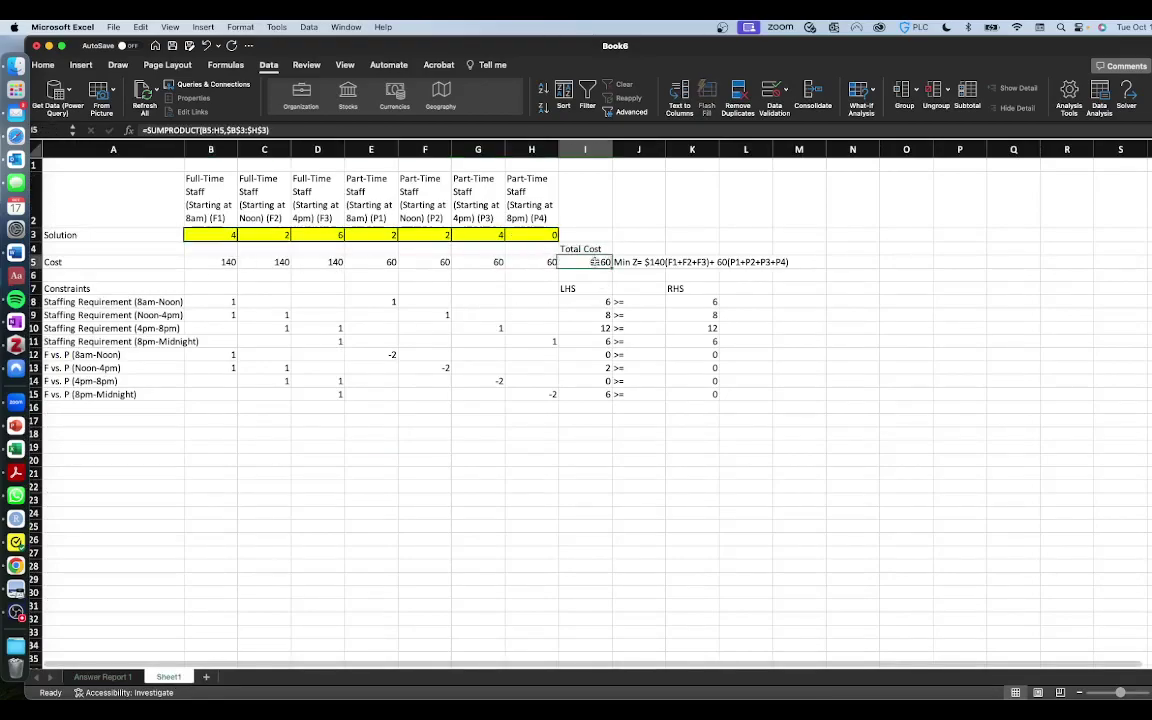
left_click(43, 64)
left_click(486, 107)
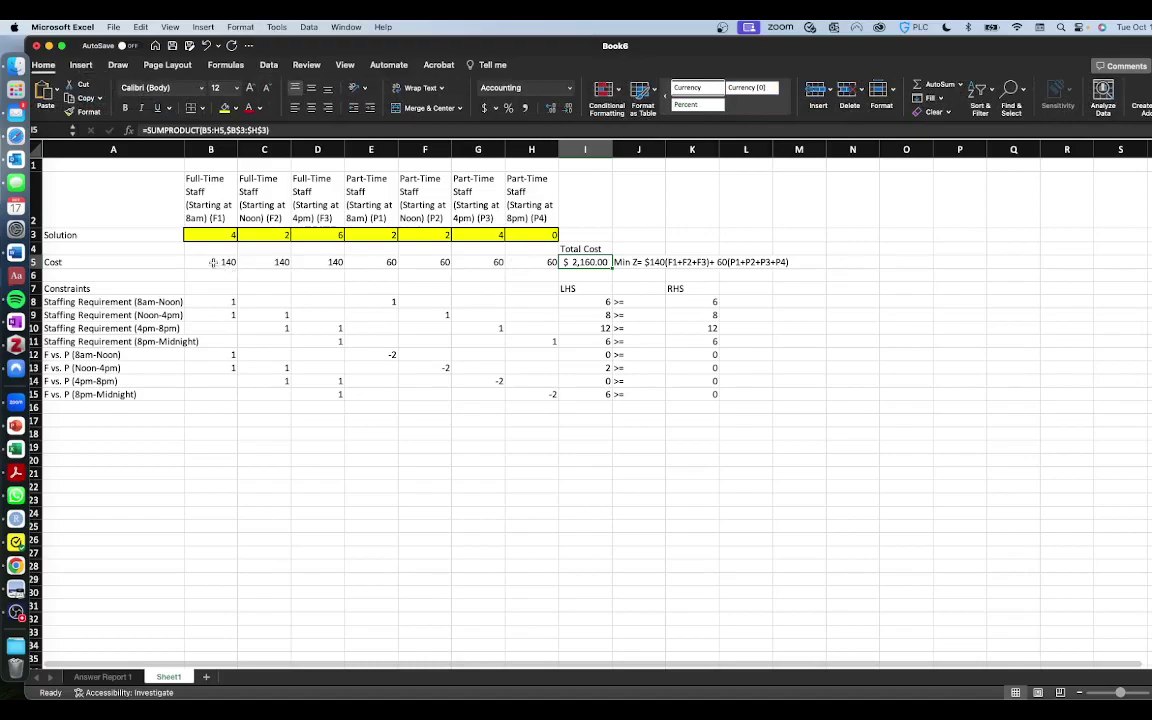
- Apply the dollar Accounting format to the staff costs in B5:H5
left_click_drag(198, 262, 519, 263)
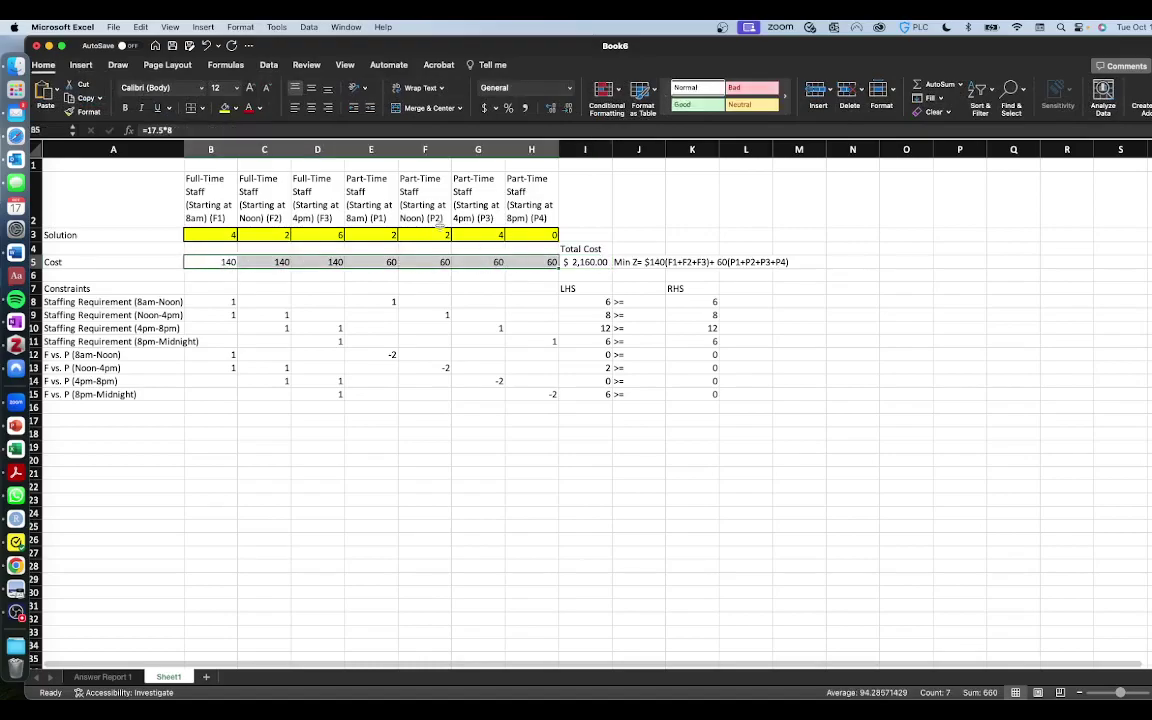
left_click(486, 107)
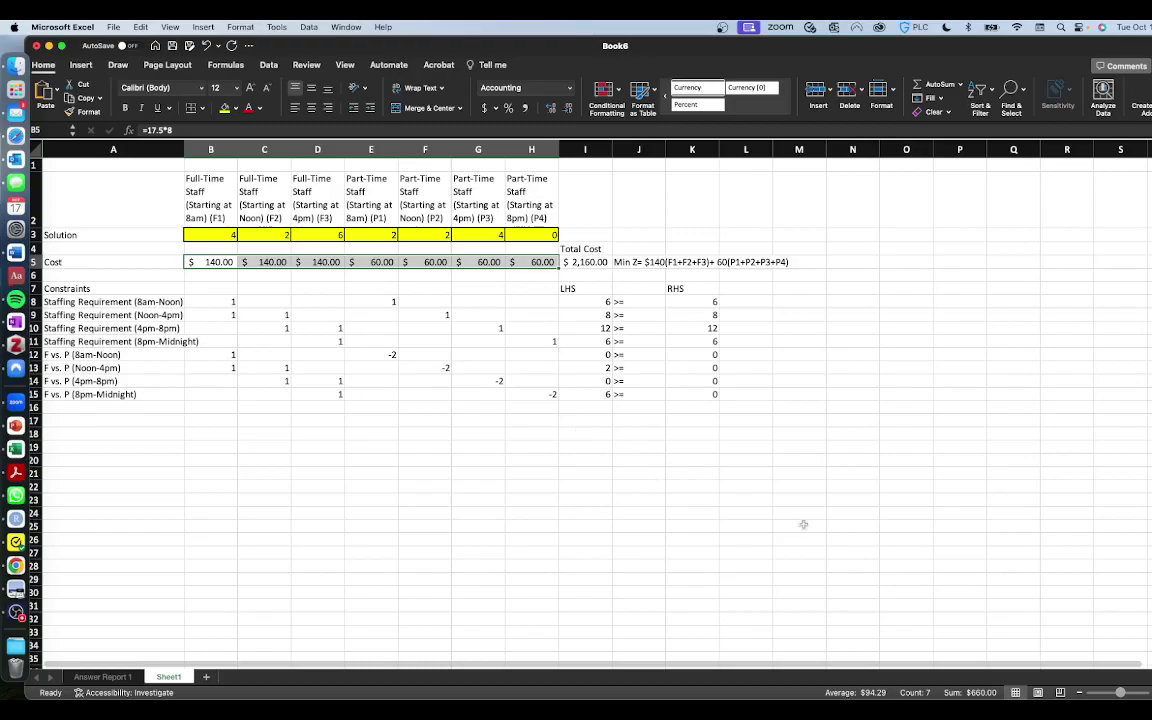
left_click(622, 415)
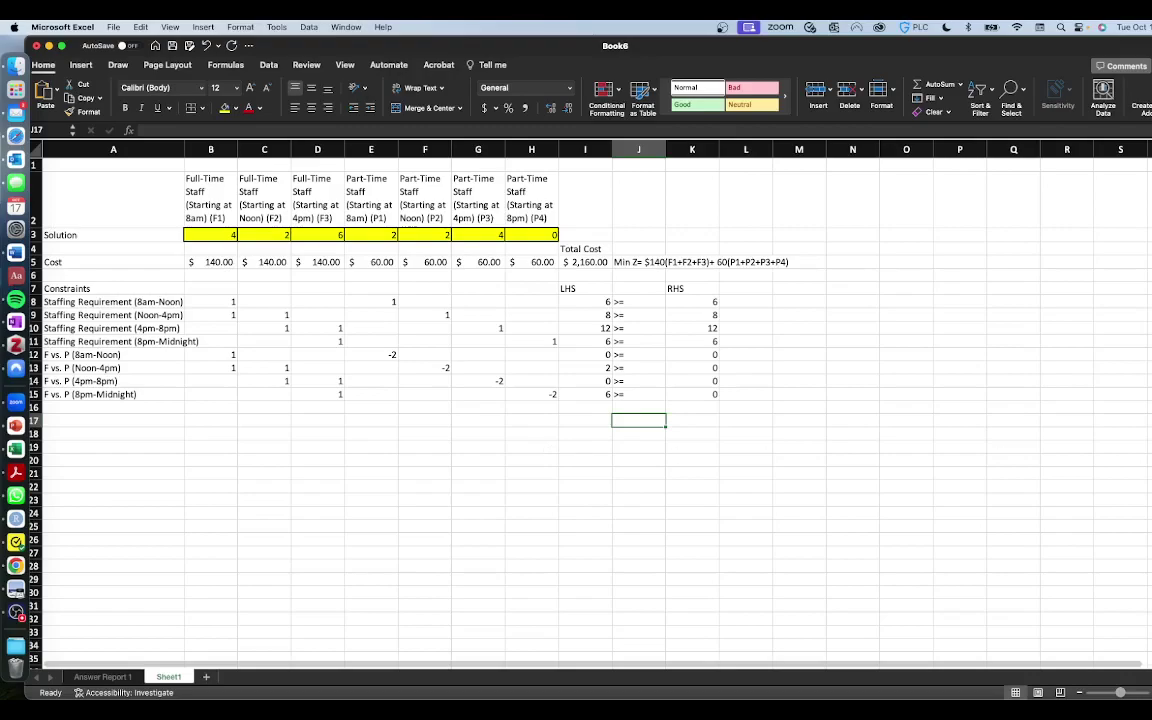
left_click(16, 612)
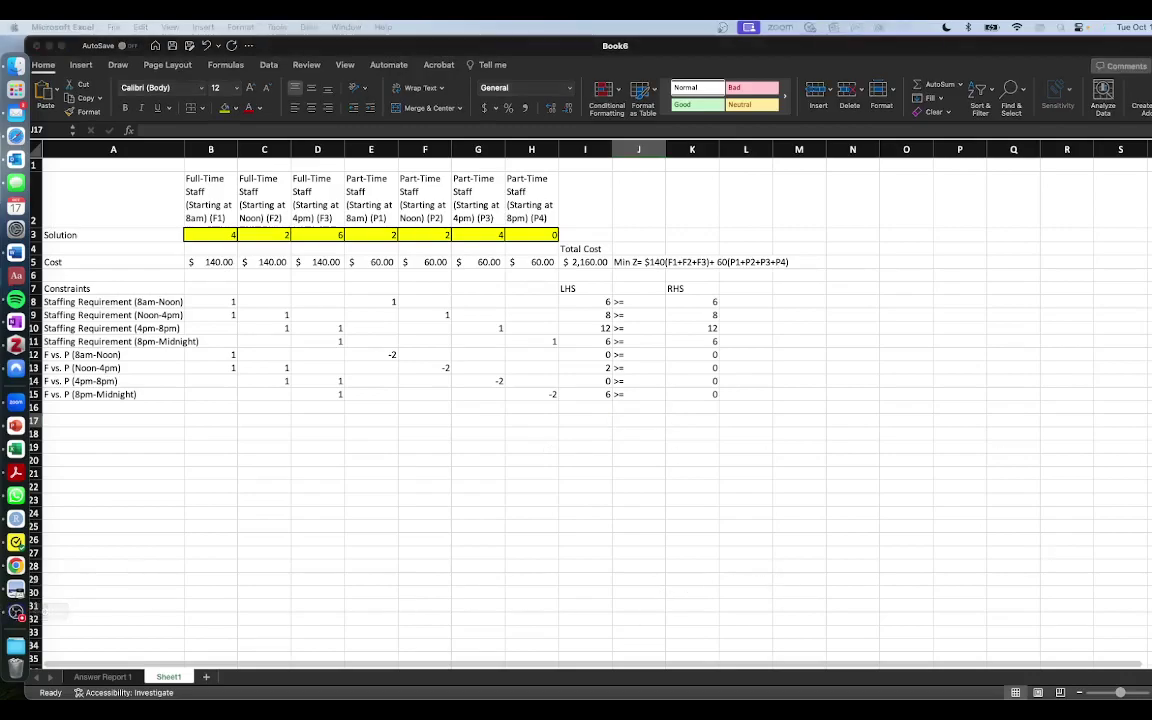